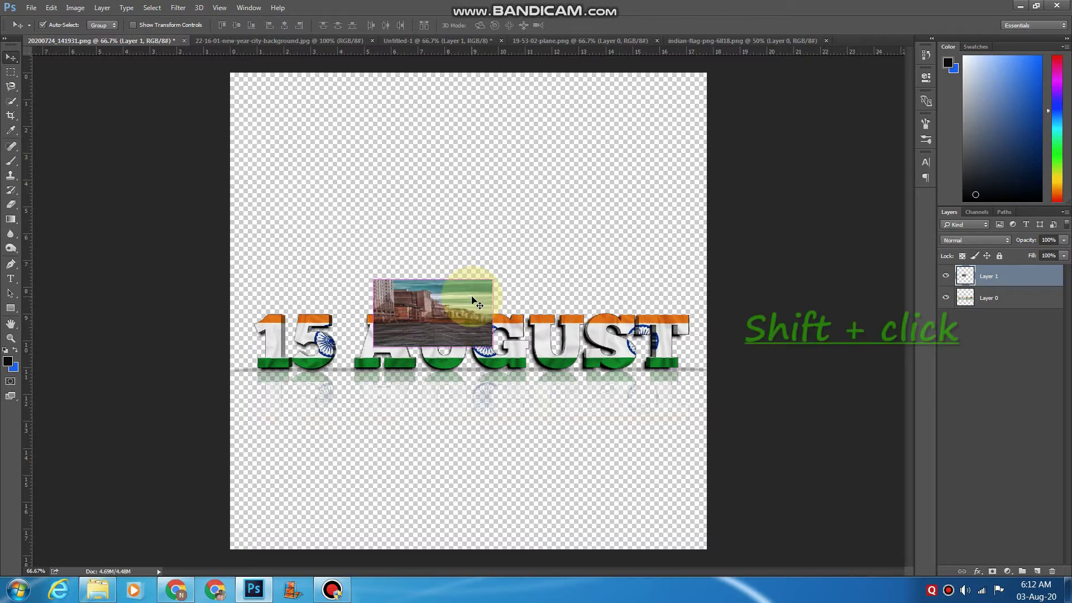
- Scale and move the city photo layer with Free Transform until it fills the entire square canvas
{"action": "key", "text": "ctrl+t"}
{"action": "left_click_drag", "start_coordinate": [374, 345], "coordinate": [188, 497]}
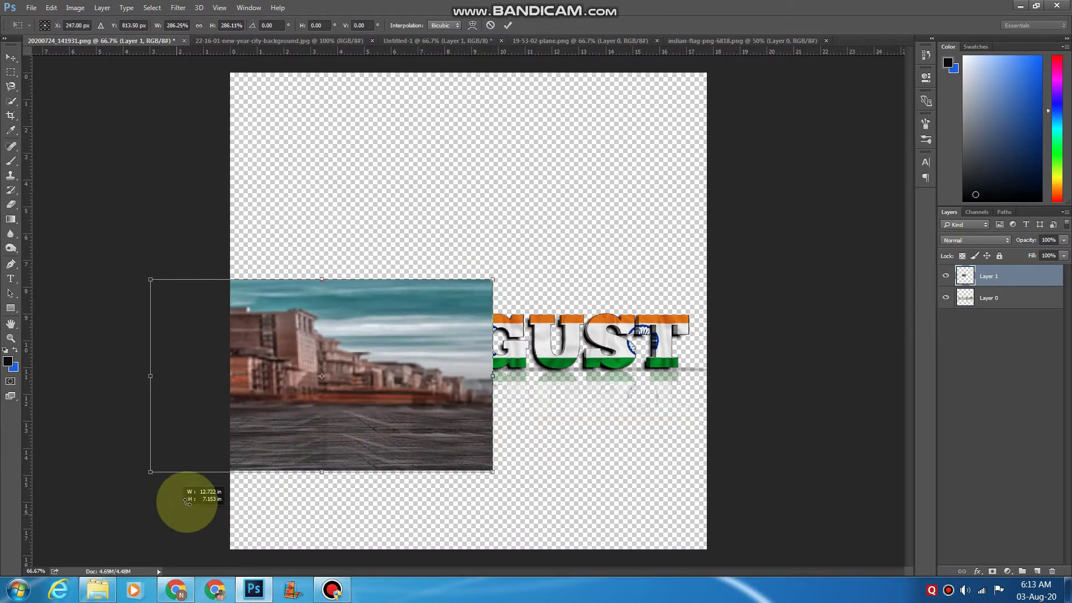
{"action": "left_click_drag", "start_coordinate": [282, 425], "coordinate": [517, 254]}
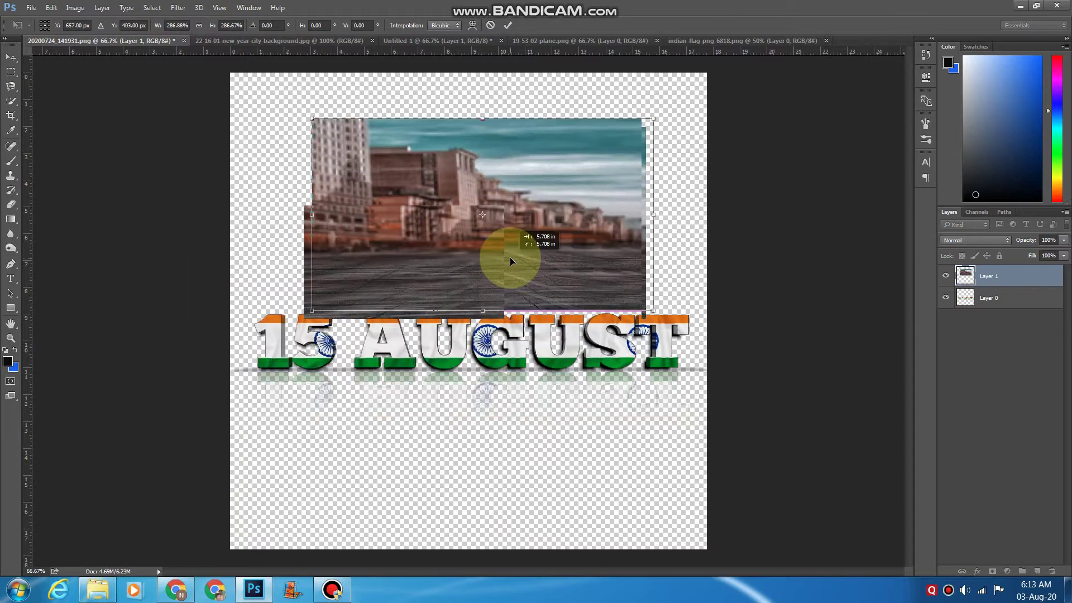
{"action": "left_click_drag", "start_coordinate": [314, 308], "coordinate": [231, 548]}
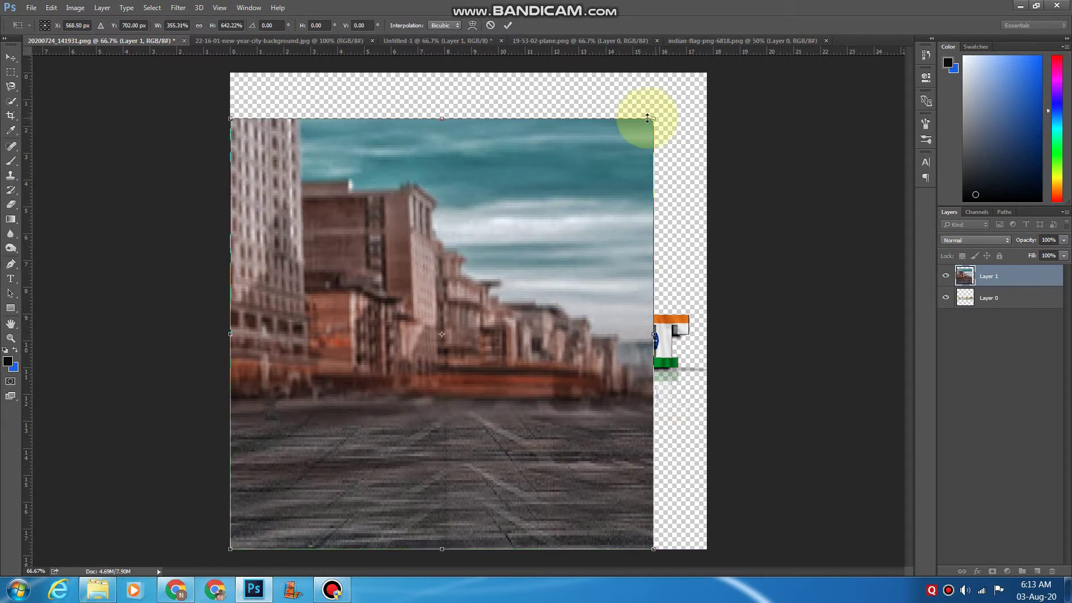
{"action": "left_click_drag", "start_coordinate": [647, 119], "coordinate": [719, 72]}
{"action": "left_click_drag", "start_coordinate": [653, 313], "coordinate": [710, 314]}
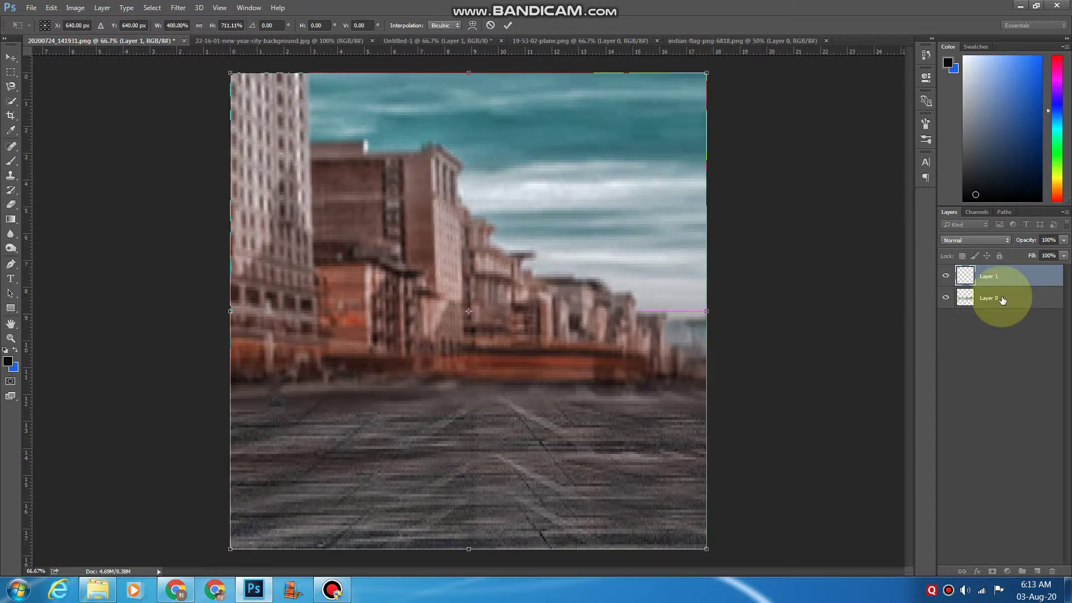
{"action": "left_click", "coordinate": [1004, 272]}
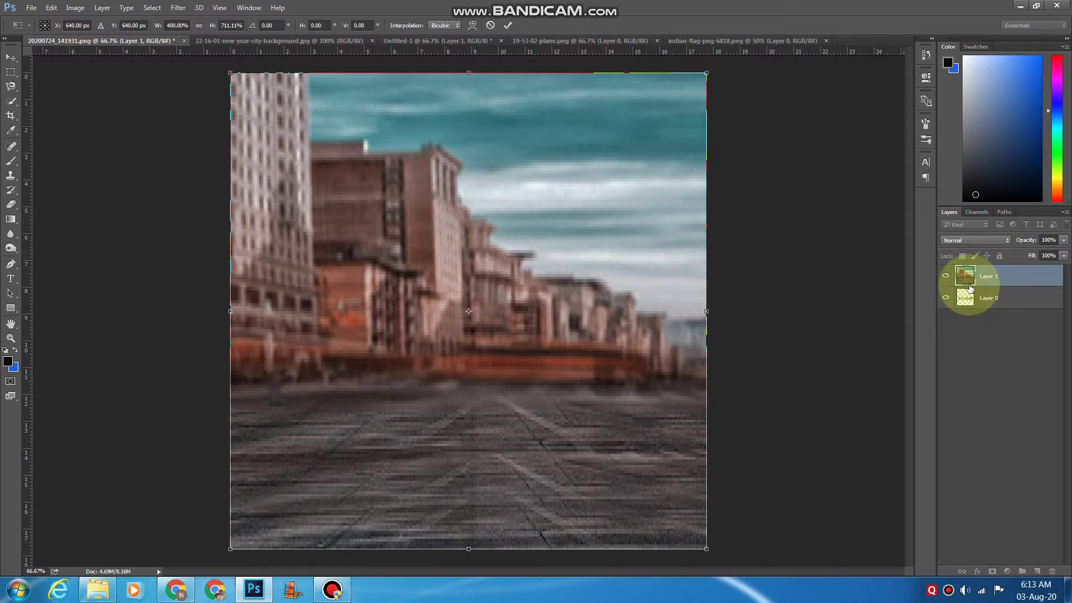
{"action": "key", "text": "Return"}
- Place the city layer beneath the 15 AUGUST text layer and stretch it leftward to 118.75% width
{"action": "left_click_drag", "start_coordinate": [969, 279], "coordinate": [966, 324]}
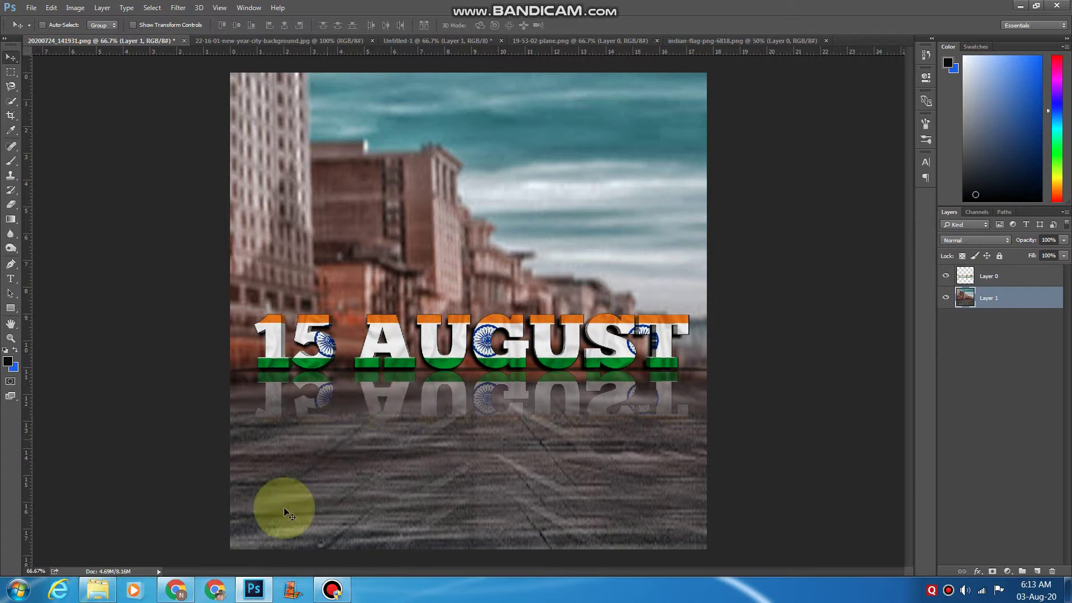
{"action": "key", "text": "ctrl"}
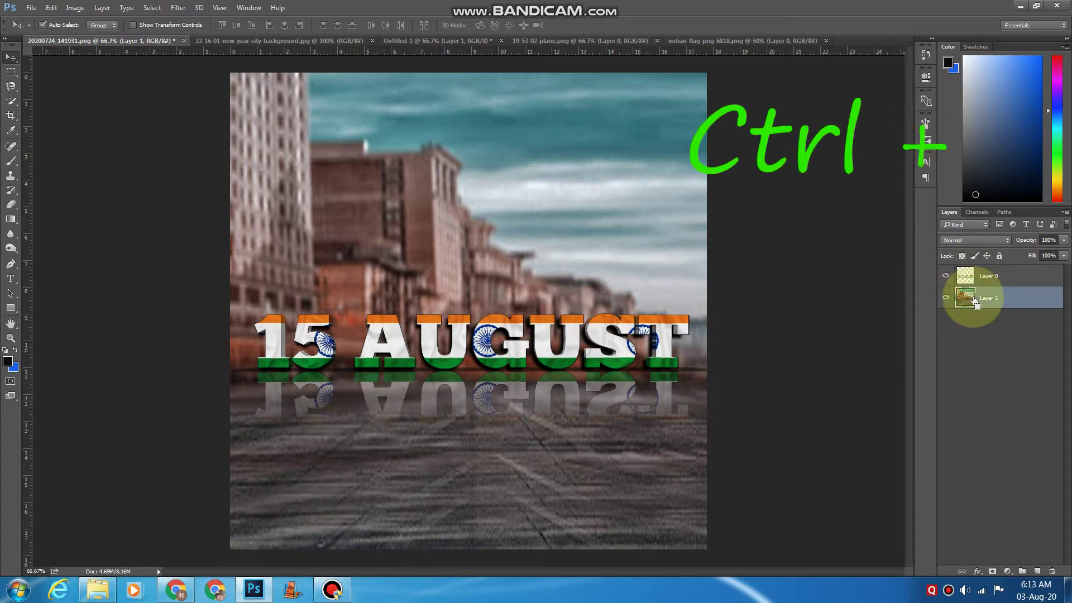
{"action": "key", "text": "ctrl+t"}
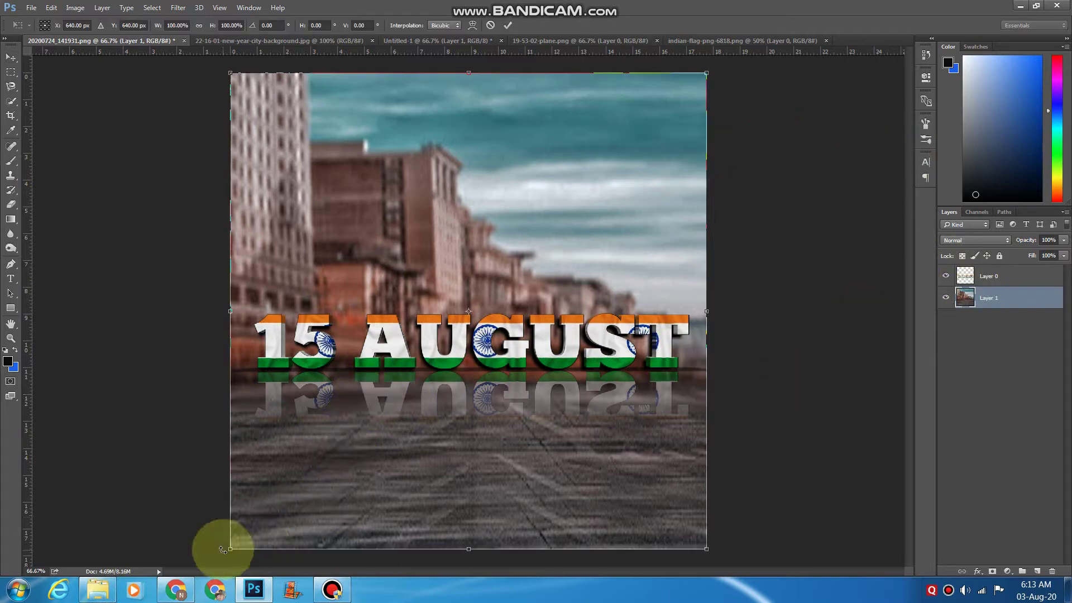
{"action": "left_click_drag", "start_coordinate": [226, 548], "coordinate": [138, 548]}
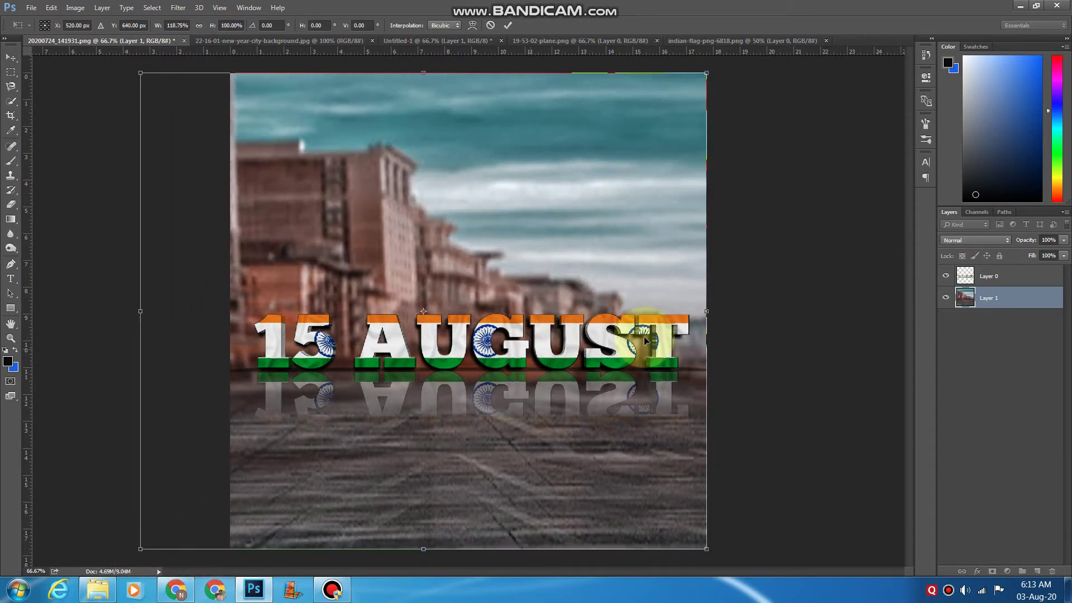
{"action": "key", "text": "Return"}
- Stretch the 15 AUGUST text layer to 130.26% height and shift it down onto the pavement
{"action": "left_click", "coordinate": [970, 284]}
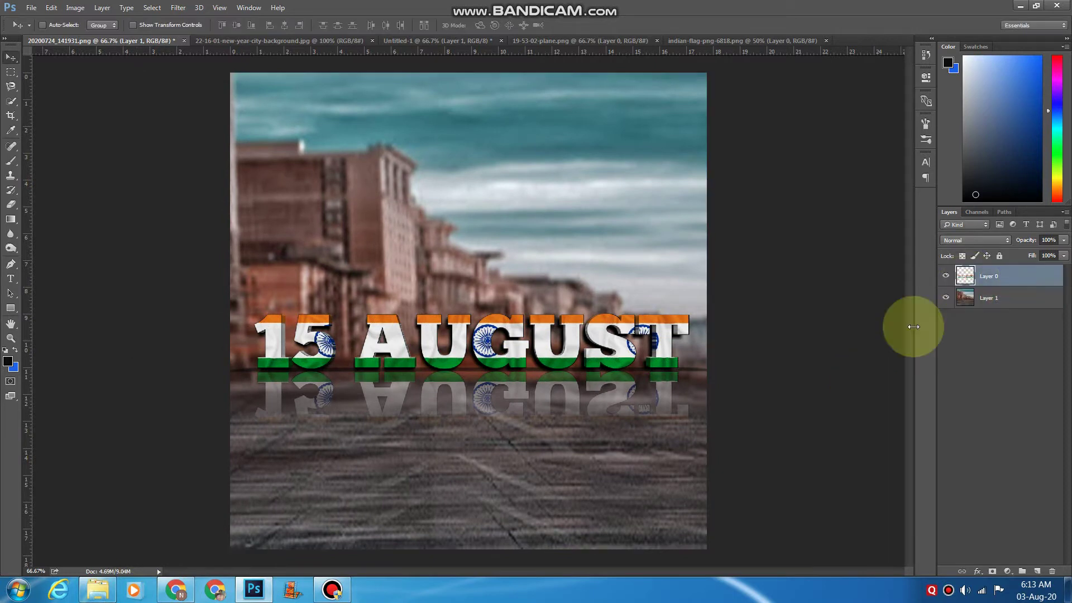
{"action": "left_click_drag", "start_coordinate": [490, 345], "coordinate": [491, 378]}
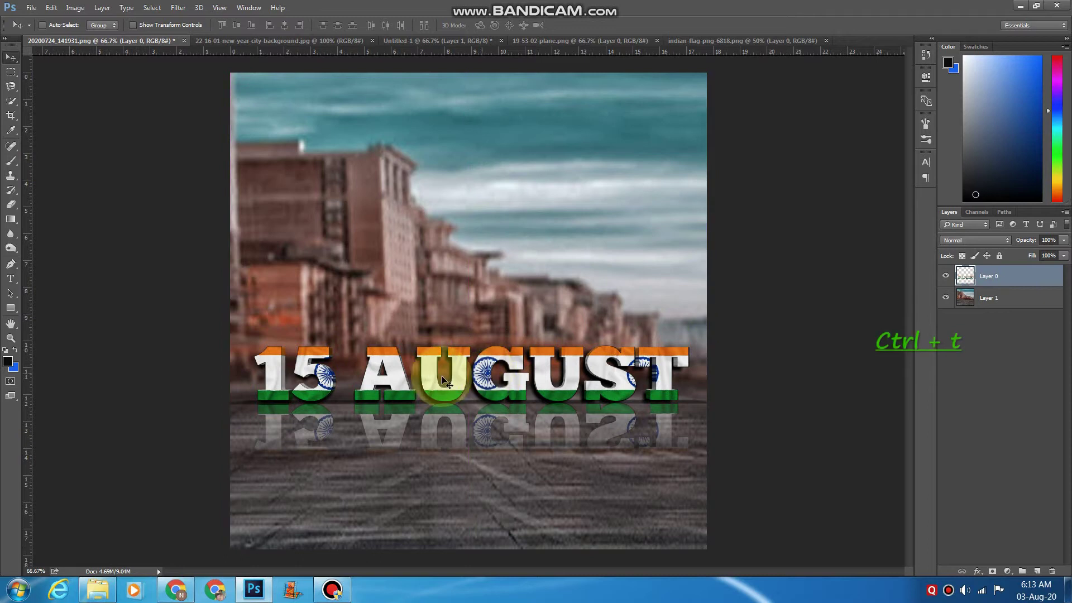
{"action": "key", "text": "ctrl+t"}
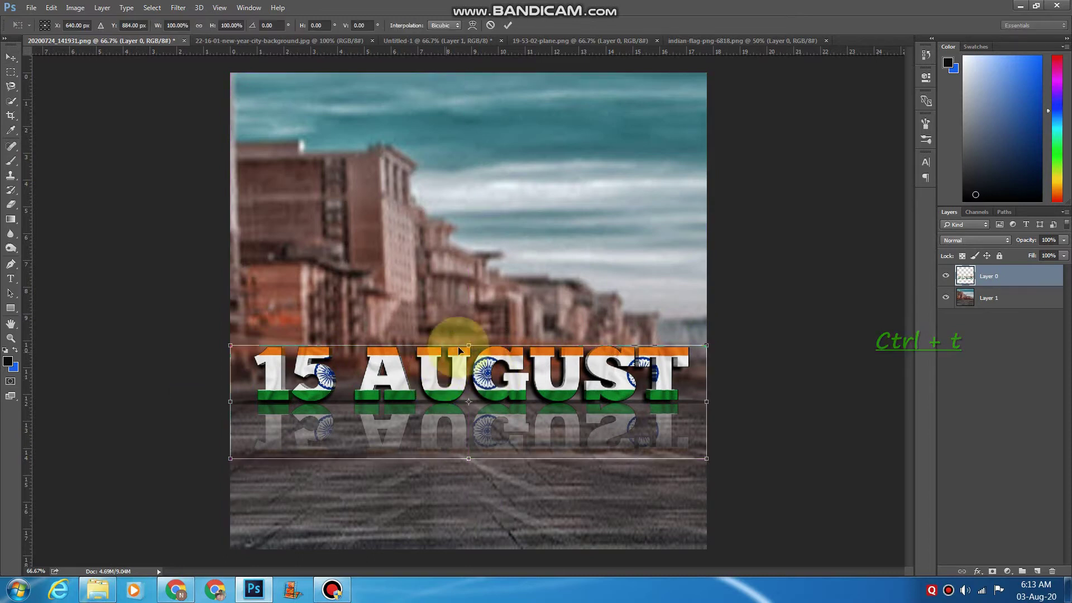
{"action": "left_click_drag", "start_coordinate": [471, 342], "coordinate": [473, 311]}
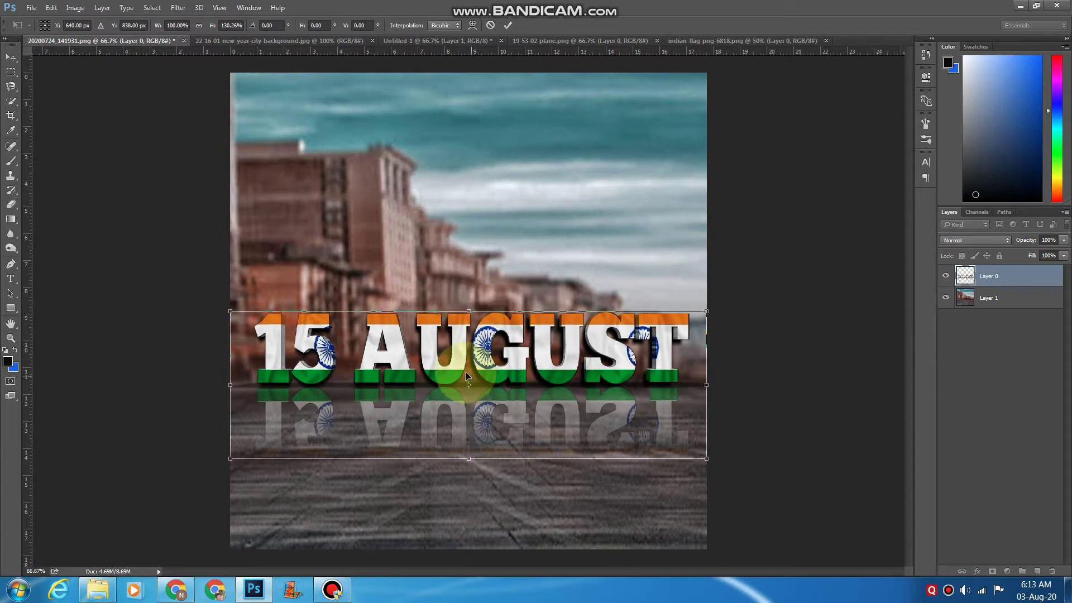
{"action": "left_click_drag", "start_coordinate": [462, 366], "coordinate": [462, 397]}
{"action": "key", "text": "Return"}
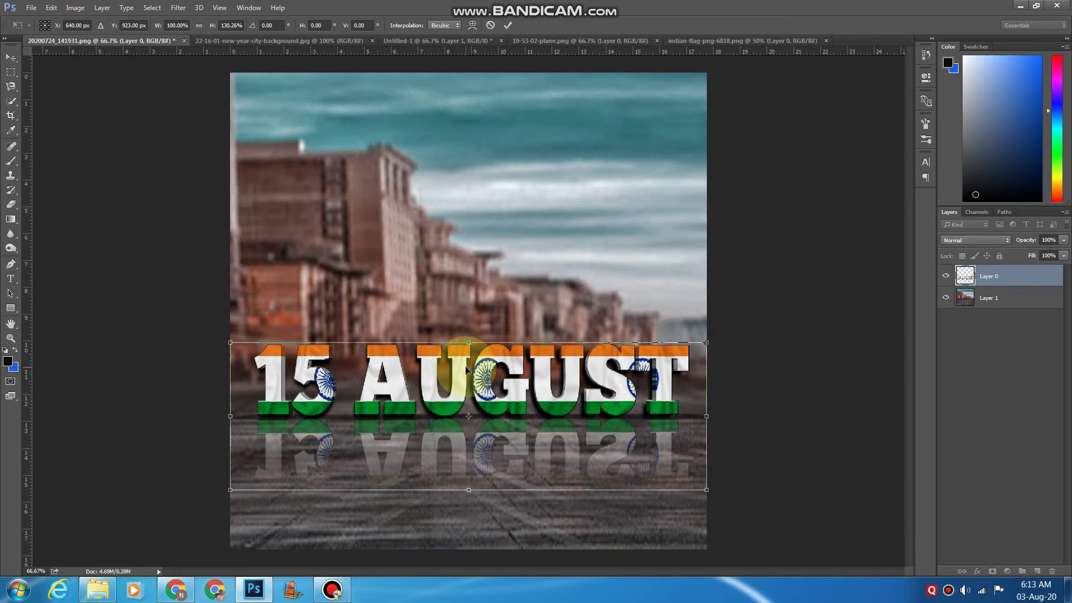
{"action": "key", "text": "Return"}
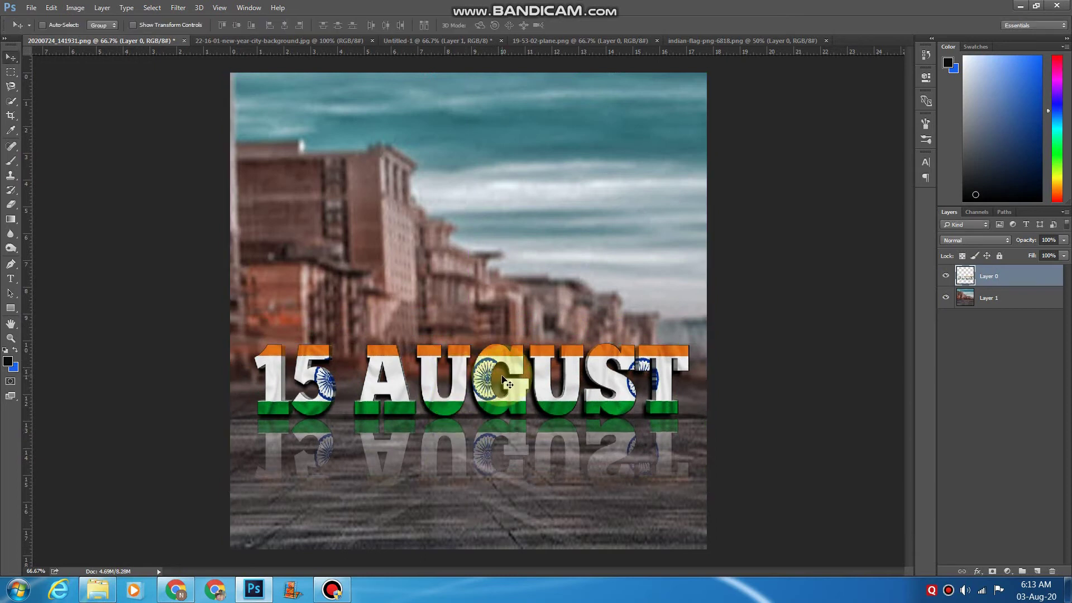
- Transform the 15 AUGUST text layer again, extending its upper edge to make the letters slightly taller
{"action": "key", "text": "ctrl+t"}
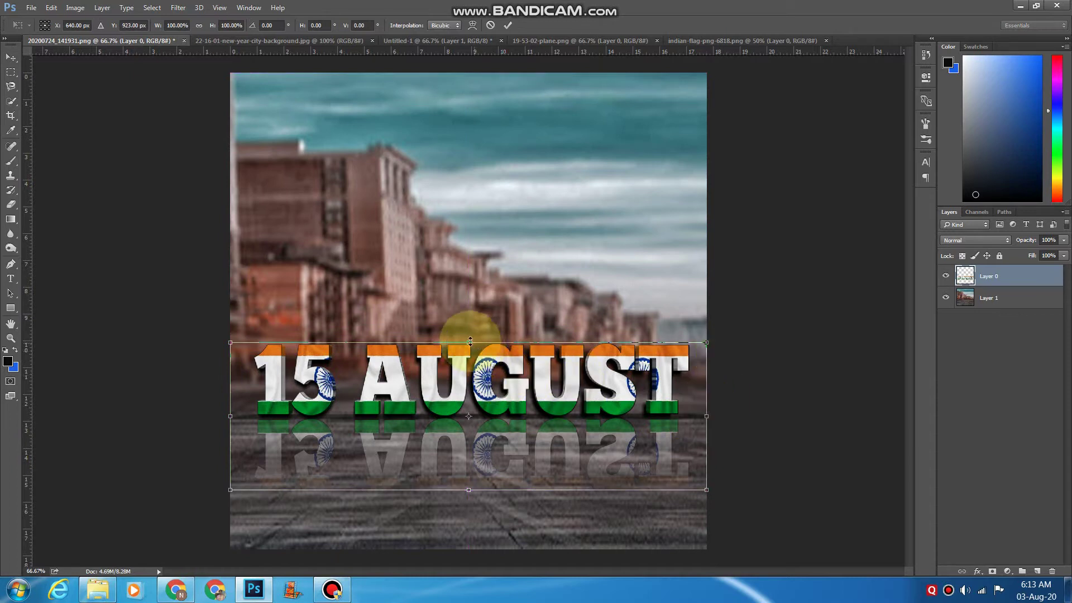
{"action": "left_click_drag", "start_coordinate": [470, 337], "coordinate": [467, 372]}
{"action": "double_click", "coordinate": [471, 364]}
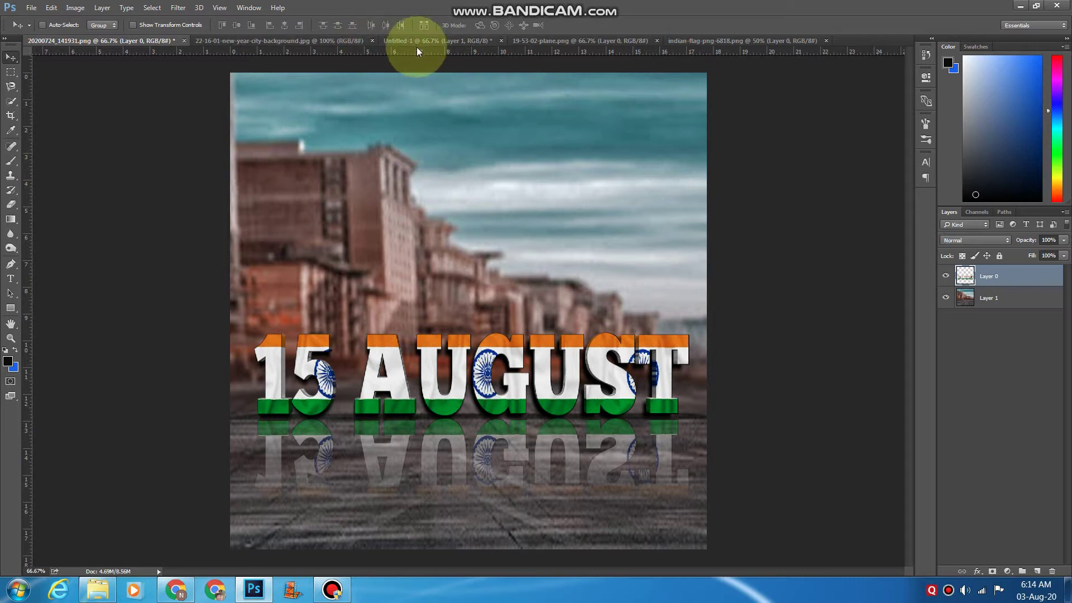
- Close the 22-16-01-new-year-city-background.jpg document and bring up the seated man's photo in Untitled-1
{"action": "left_click", "coordinate": [373, 40]}
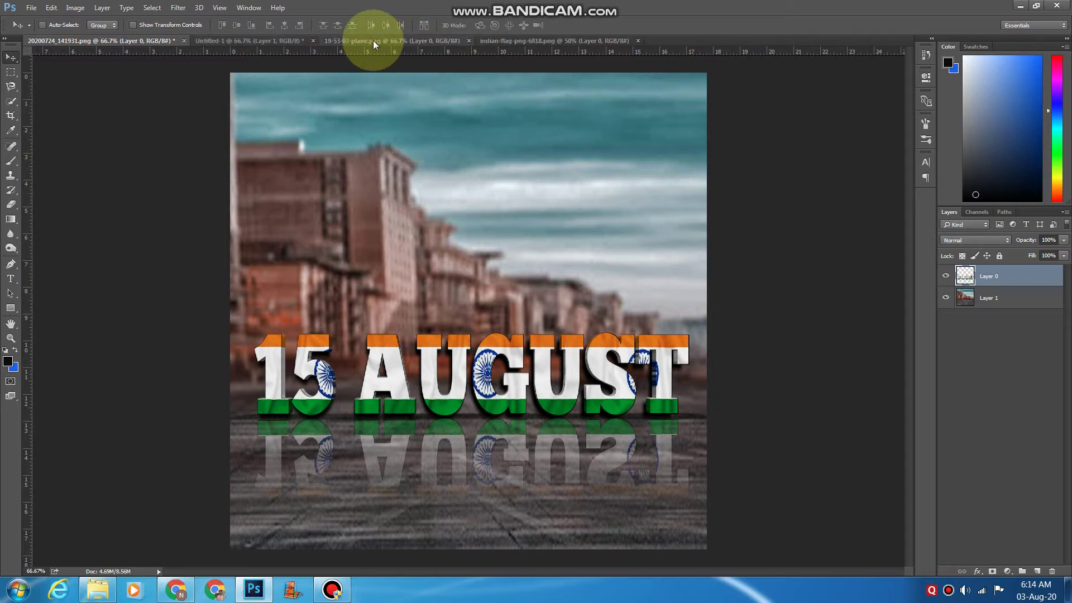
{"action": "left_click", "coordinate": [252, 37]}
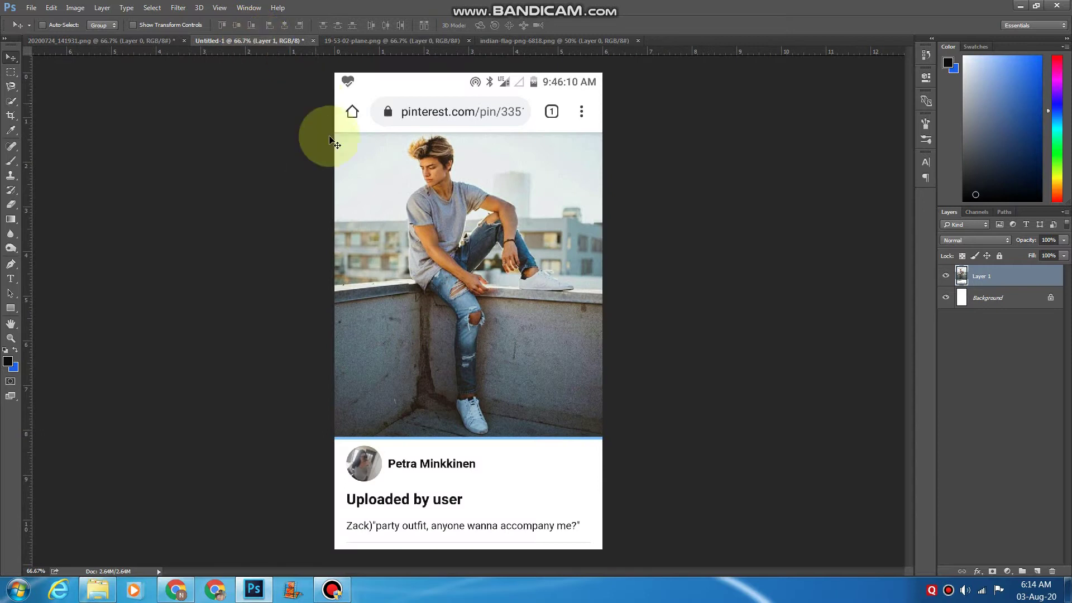
{"action": "scroll", "coordinate": [474, 318], "scroll_direction": "up", "scroll_amount": 2}
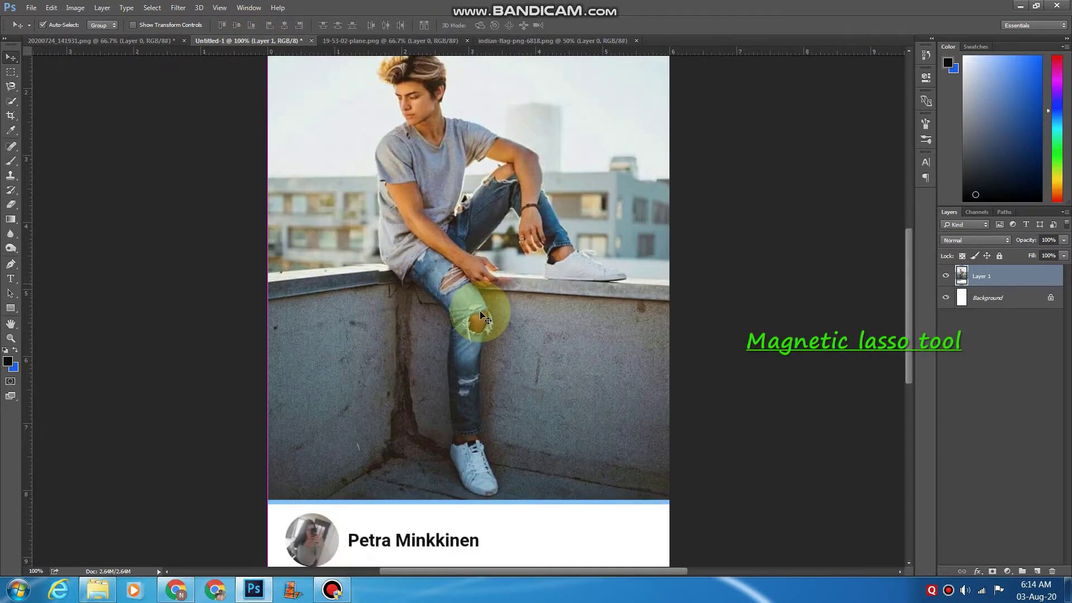
- Trace around the seated man with the Magnetic Lasso, from the lower shoe around the body, to select him
{"action": "left_click", "coordinate": [10, 88]}
{"action": "scroll", "coordinate": [474, 328], "scroll_direction": "down", "scroll_amount": 3}
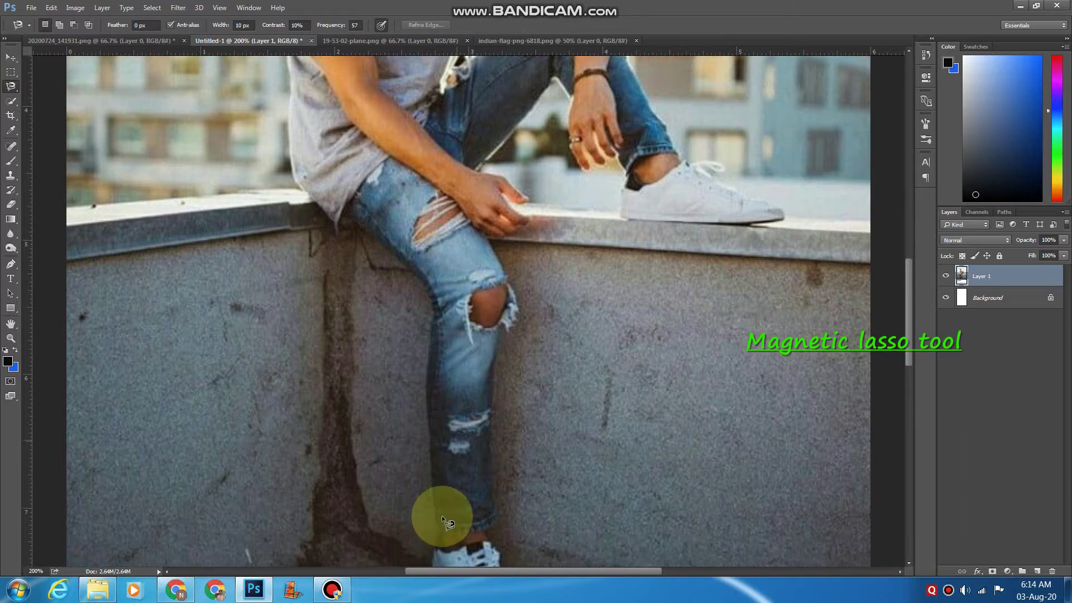
{"action": "scroll", "coordinate": [471, 493], "scroll_direction": "down", "scroll_amount": 3}
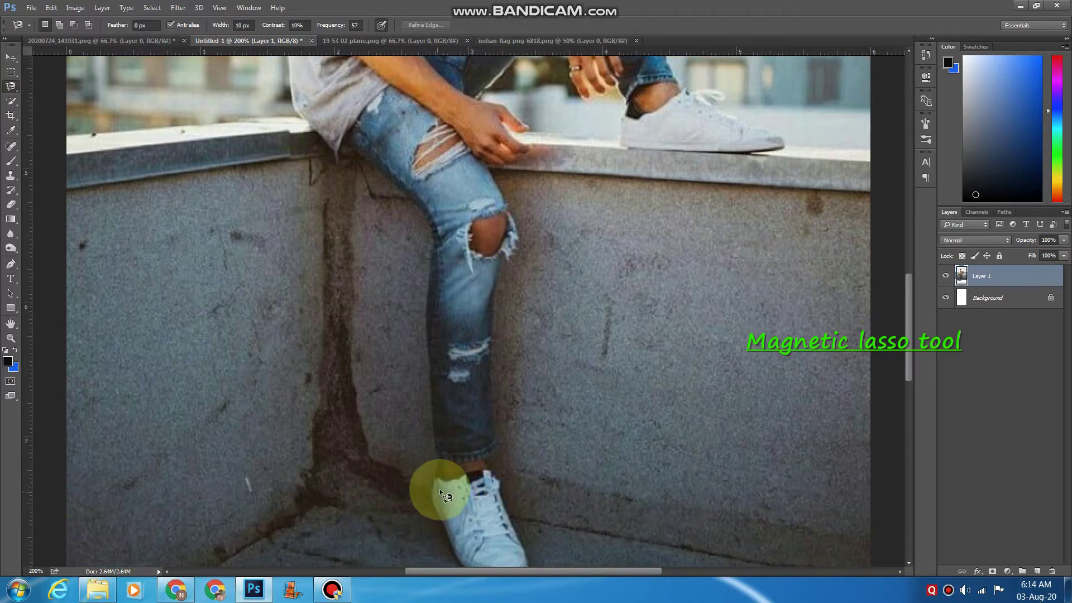
{"action": "left_click", "coordinate": [434, 480]}
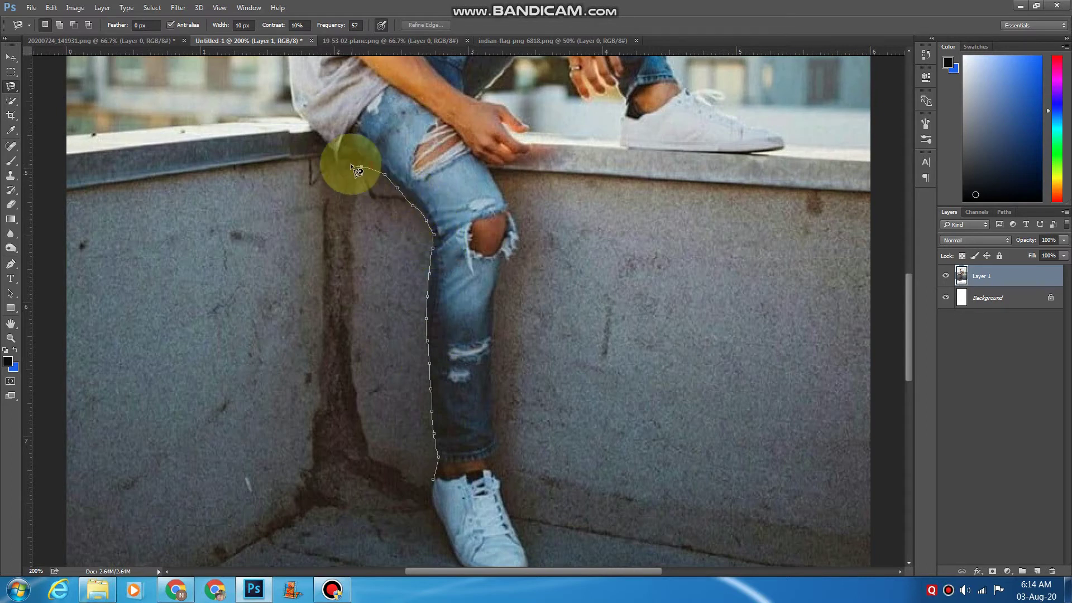
{"action": "left_click_drag", "start_coordinate": [293, 82], "coordinate": [299, 463]}
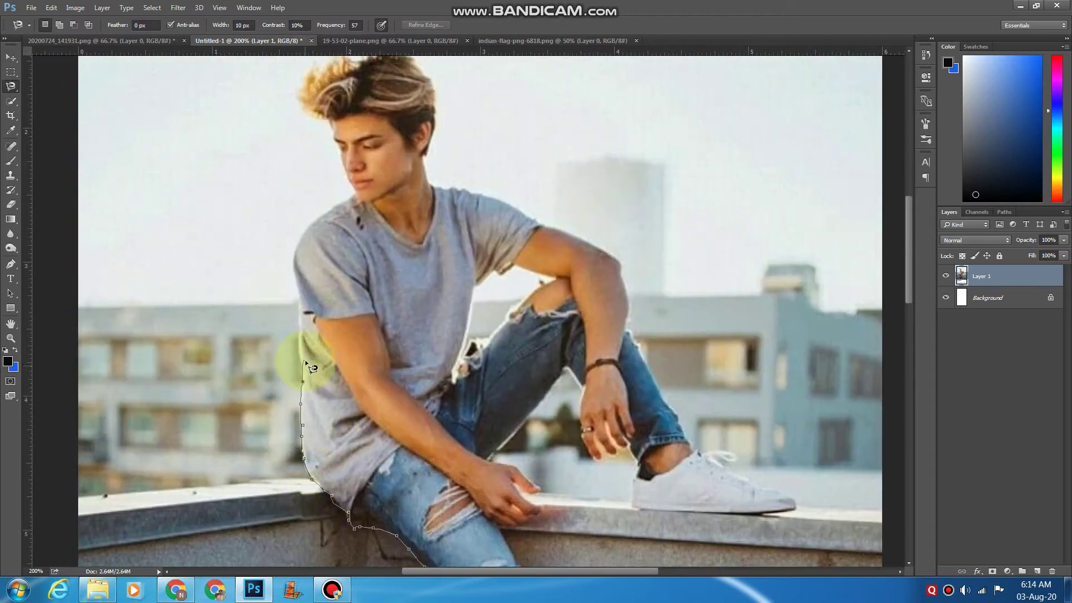
{"action": "left_click_drag", "start_coordinate": [362, 59], "coordinate": [366, 104]}
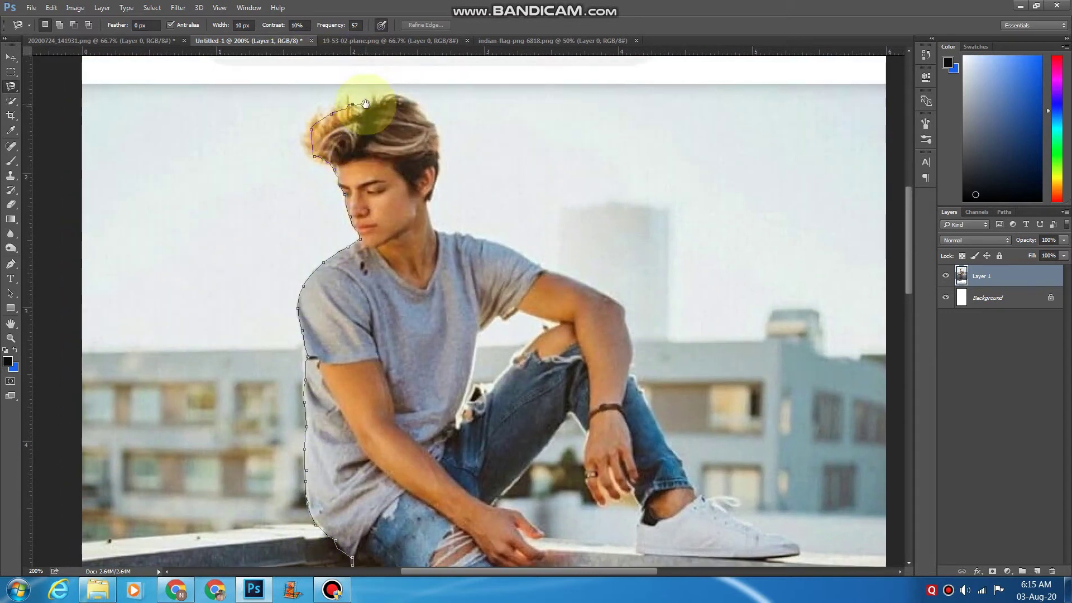
{"action": "left_click_drag", "start_coordinate": [627, 398], "coordinate": [471, 219]}
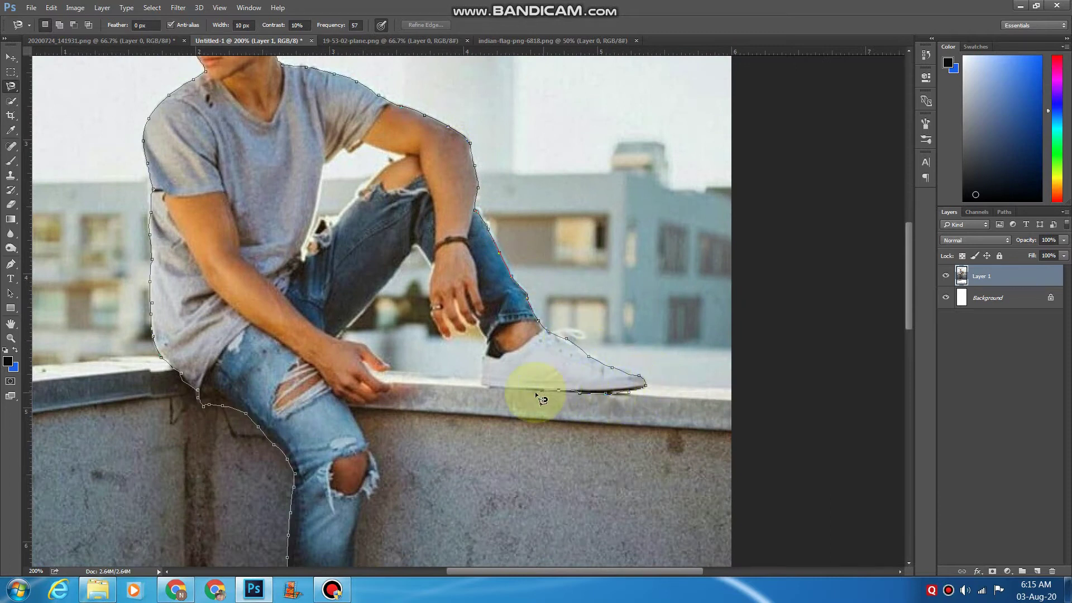
{"action": "mouse_move", "coordinate": [536, 395]}
{"action": "left_mouse_down"}
{"action": "mouse_move", "coordinate": [487, 382]}
{"action": "mouse_move", "coordinate": [478, 324]}
{"action": "mouse_move", "coordinate": [434, 317]}
{"action": "left_mouse_up"}
{"action": "mouse_move", "coordinate": [401, 259]}
{"action": "left_mouse_down"}
{"action": "mouse_move", "coordinate": [379, 353]}
{"action": "mouse_move", "coordinate": [389, 368]}
{"action": "mouse_move", "coordinate": [371, 368]}
{"action": "mouse_move", "coordinate": [384, 382]}
{"action": "mouse_move", "coordinate": [375, 400]}
{"action": "mouse_move", "coordinate": [346, 400]}
{"action": "mouse_move", "coordinate": [374, 469]}
{"action": "mouse_move", "coordinate": [357, 519]}
{"action": "mouse_move", "coordinate": [386, 234]}
{"action": "left_mouse_up"}
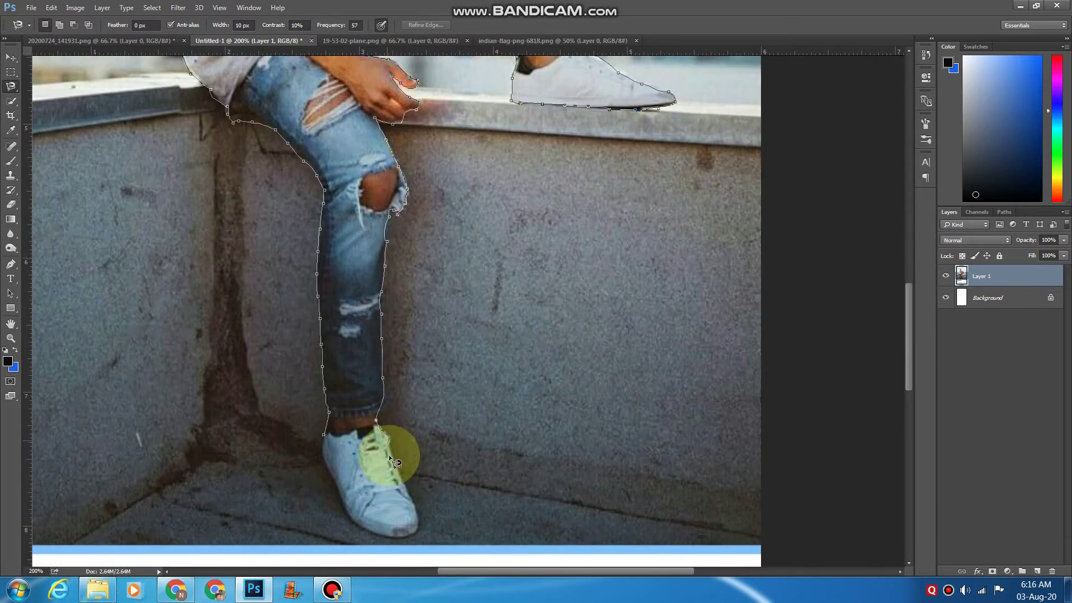
{"action": "left_click", "coordinate": [325, 424]}
- Subtract the background gap between the man's torso, arm and raised thigh from the selection
{"action": "left_click_drag", "start_coordinate": [413, 89], "coordinate": [474, 475]}
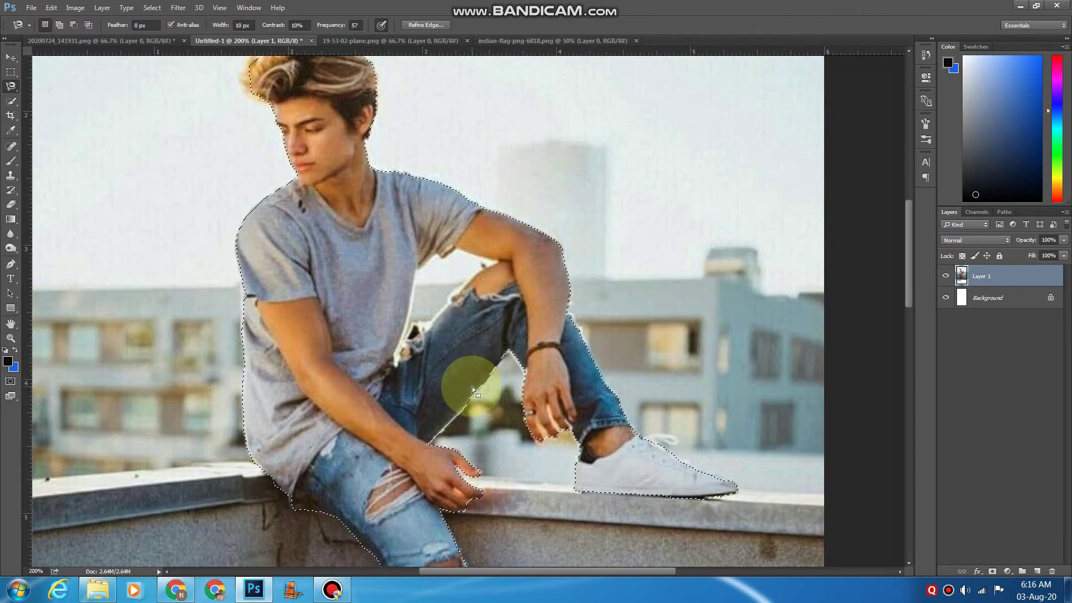
{"action": "left_click", "coordinate": [409, 326]}
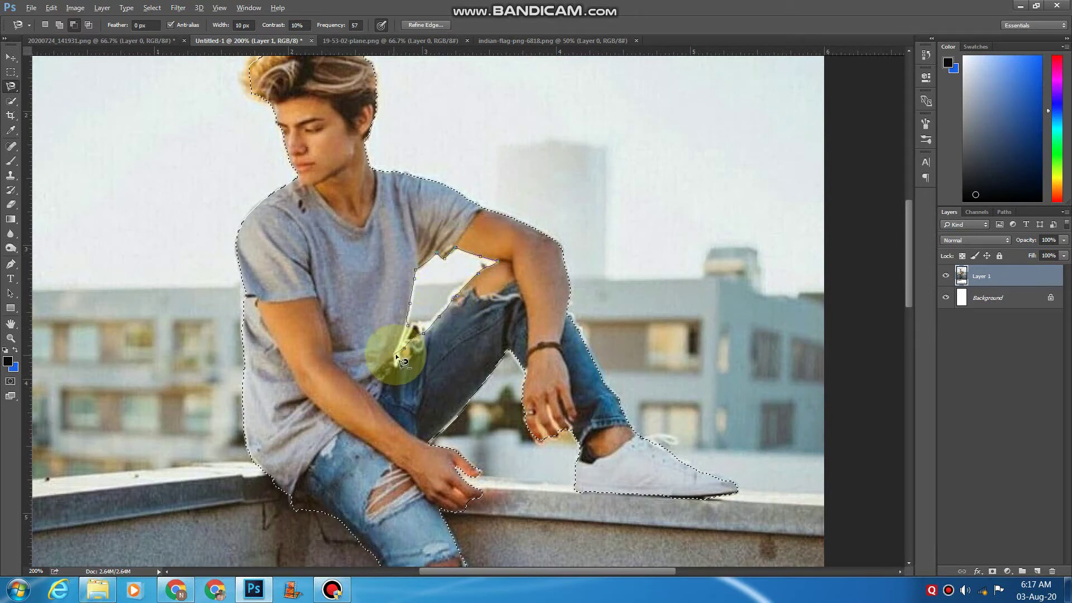
{"action": "left_click", "coordinate": [409, 323]}
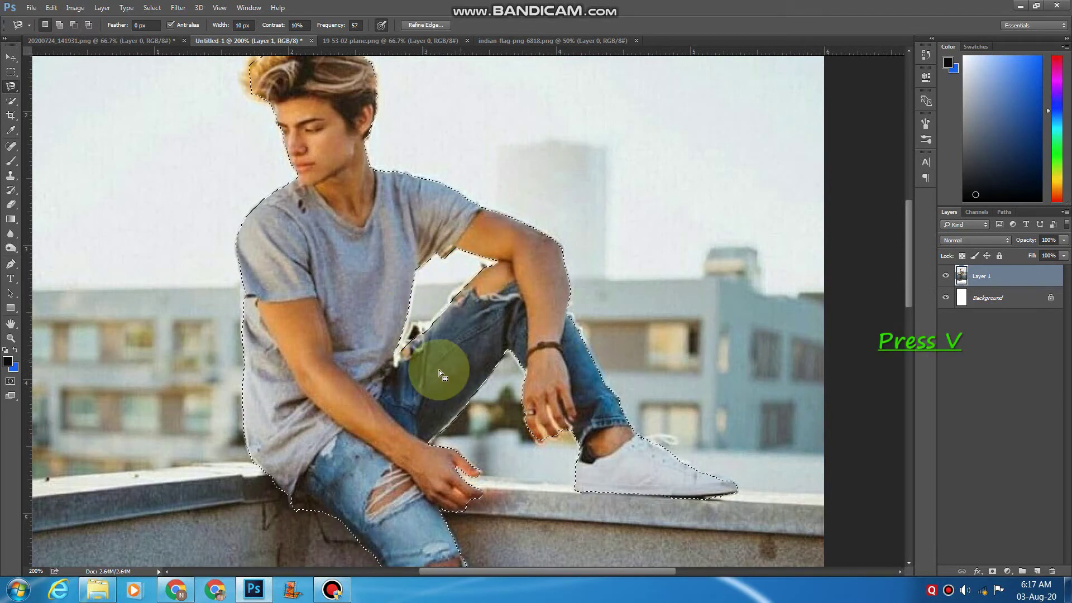
- Move the selected man into the 20200724_141931.png composition and place him over the letters A and U
{"action": "scroll", "coordinate": [439, 369], "scroll_direction": "down", "scroll_amount": 5}
{"action": "scroll", "coordinate": [416, 356], "scroll_direction": "down", "scroll_amount": 3}
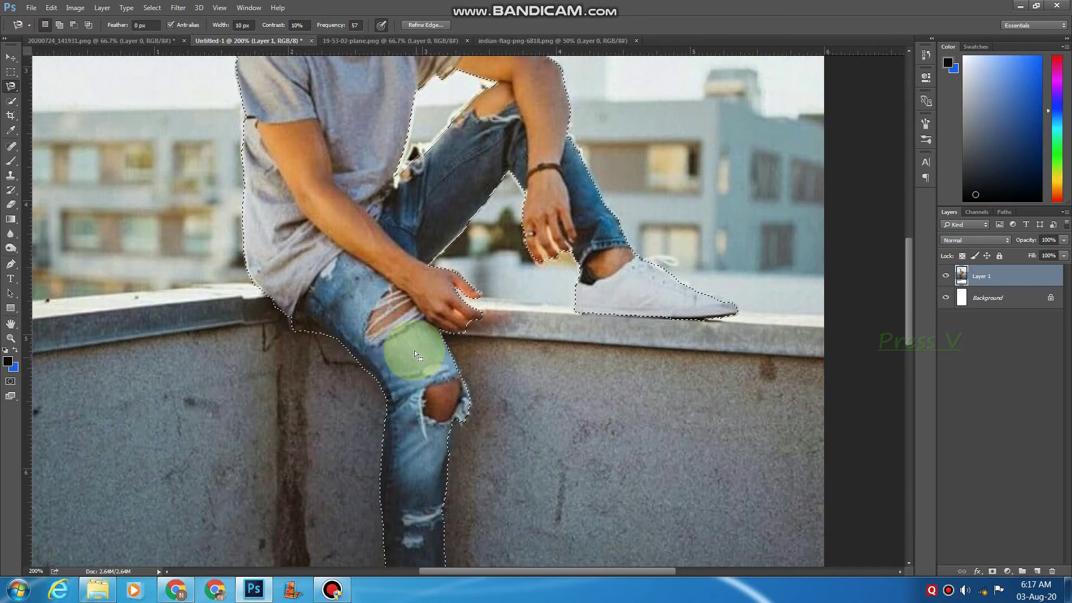
{"action": "key", "text": "v"}
{"action": "mouse_move", "coordinate": [374, 289]}
{"action": "left_mouse_down"}
{"action": "mouse_move", "coordinate": [367, 256]}
{"action": "mouse_move", "coordinate": [213, 72]}
{"action": "mouse_move", "coordinate": [167, 39]}
{"action": "mouse_move", "coordinate": [202, 123]}
{"action": "left_mouse_up"}
{"action": "left_click_drag", "start_coordinate": [433, 363], "coordinate": [432, 351]}
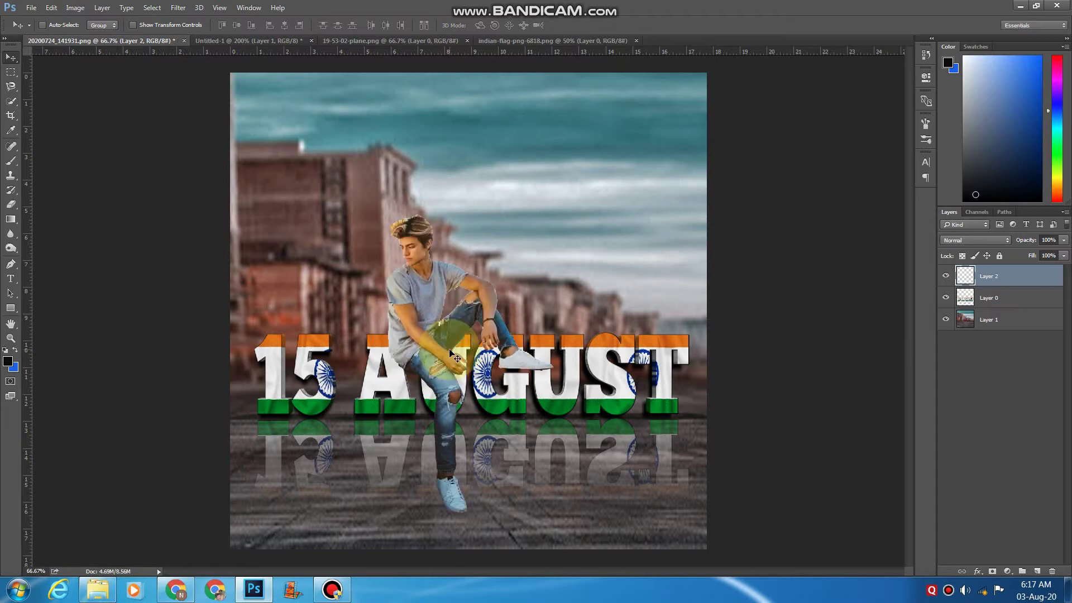
- Scale down the seated man with Free Transform and reposition him so that he sits on the letter A
{"action": "scroll", "coordinate": [432, 350], "scroll_direction": "up", "scroll_amount": 3}
{"action": "scroll", "coordinate": [400, 279], "scroll_direction": "down", "scroll_amount": 5}
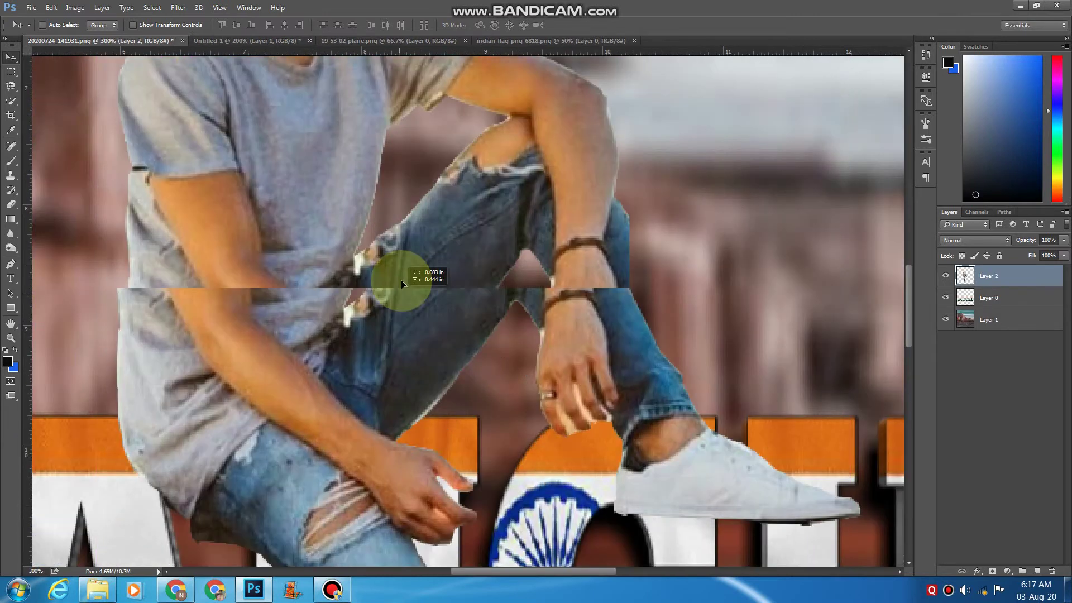
{"action": "key", "text": "ctrl+t"}
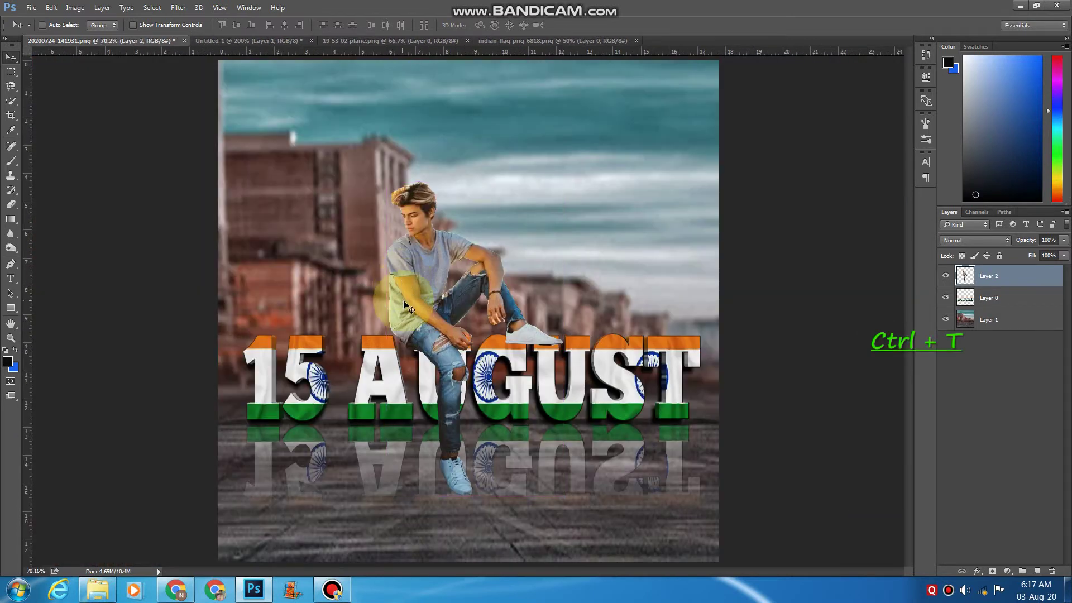
{"action": "left_click_drag", "start_coordinate": [404, 305], "coordinate": [404, 324]}
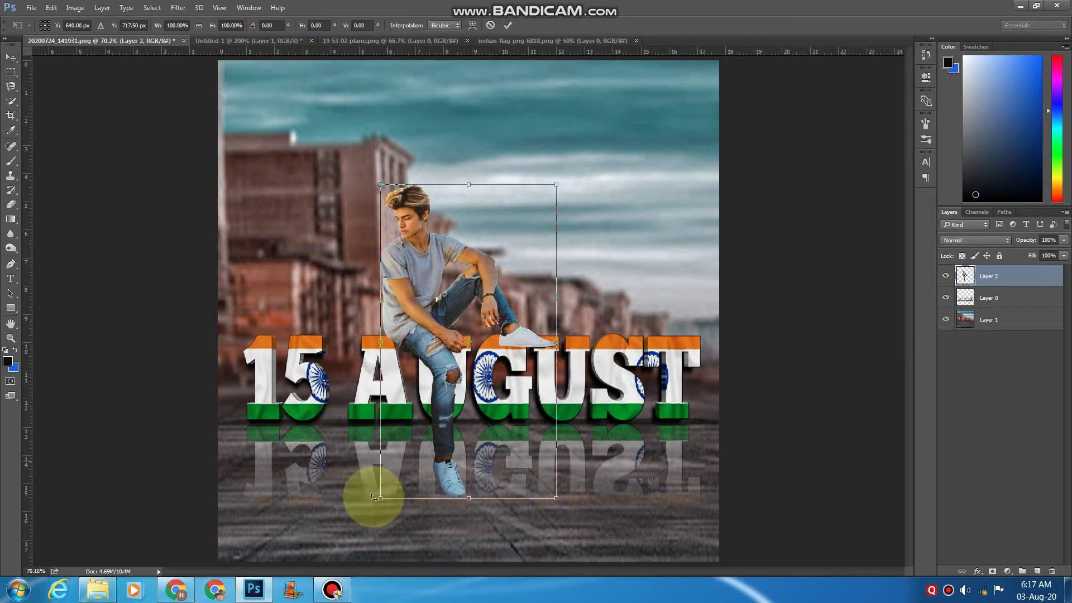
{"action": "left_click_drag", "start_coordinate": [380, 498], "coordinate": [419, 428]}
{"action": "left_click_drag", "start_coordinate": [473, 343], "coordinate": [411, 370]}
{"action": "key", "text": "Return"}
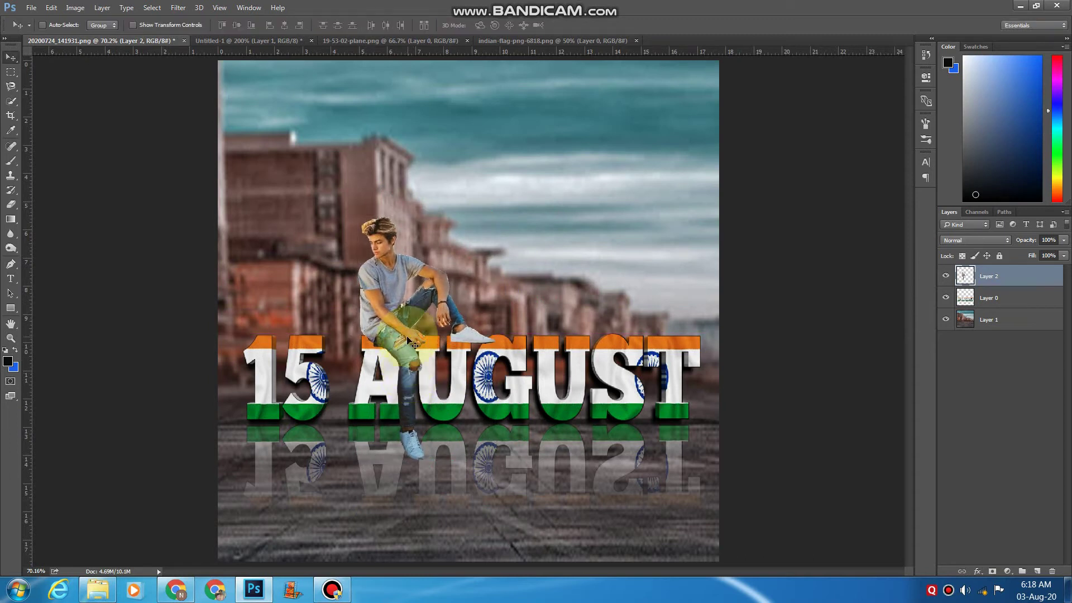
{"action": "left_click_drag", "start_coordinate": [381, 337], "coordinate": [384, 336]}
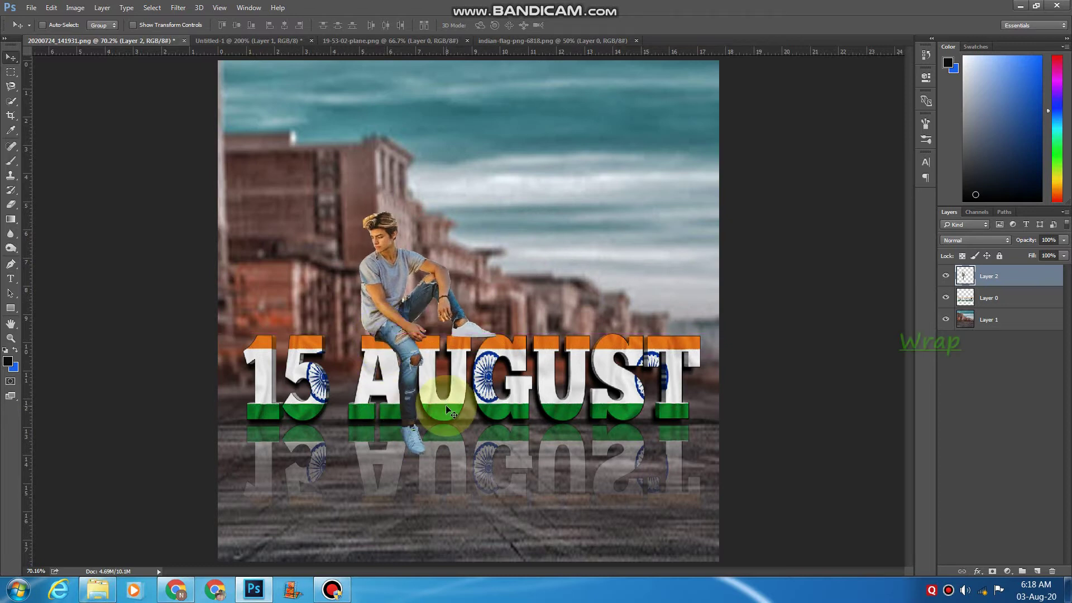
- Warp the man's raised foot so that the white shoe rests on top of the letters U and G
{"action": "key", "text": "ctrl+plus"}
{"action": "key", "text": "ctrl+plus"}
{"action": "key", "text": "ctrl+plus"}
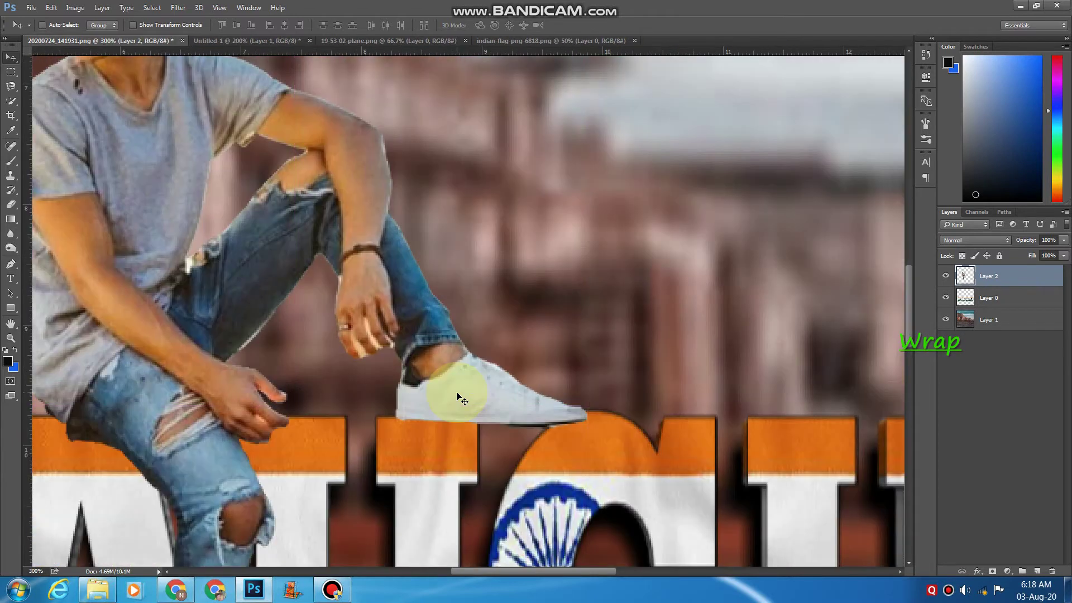
{"action": "key", "text": "ctrl+t"}
{"action": "right_click", "coordinate": [445, 383]}
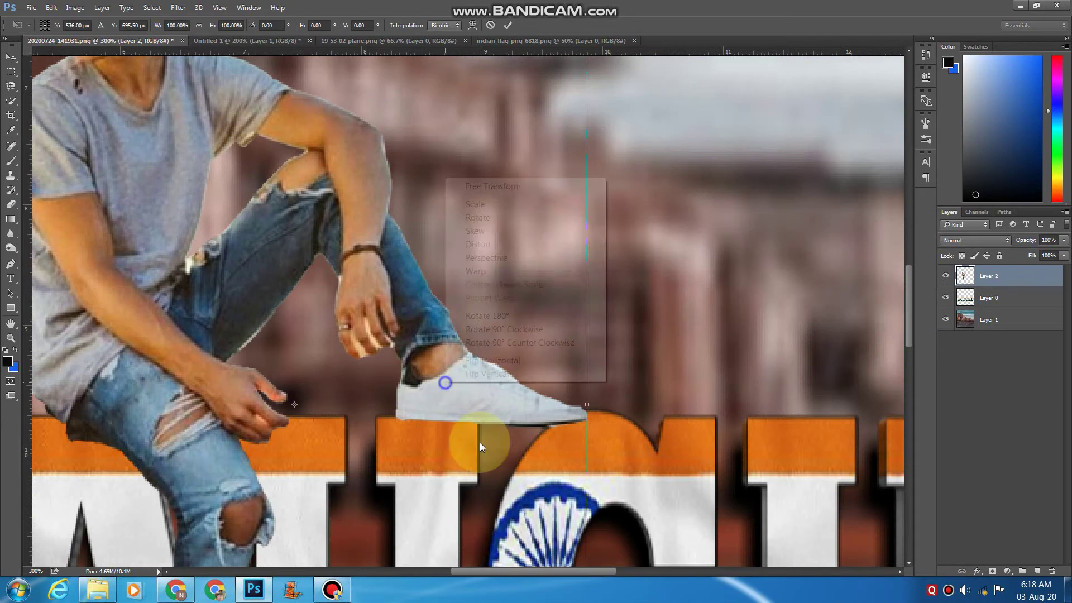
{"action": "left_click", "coordinate": [489, 277]}
{"action": "left_click_drag", "start_coordinate": [539, 429], "coordinate": [521, 411]}
{"action": "left_click_drag", "start_coordinate": [419, 417], "coordinate": [413, 403]}
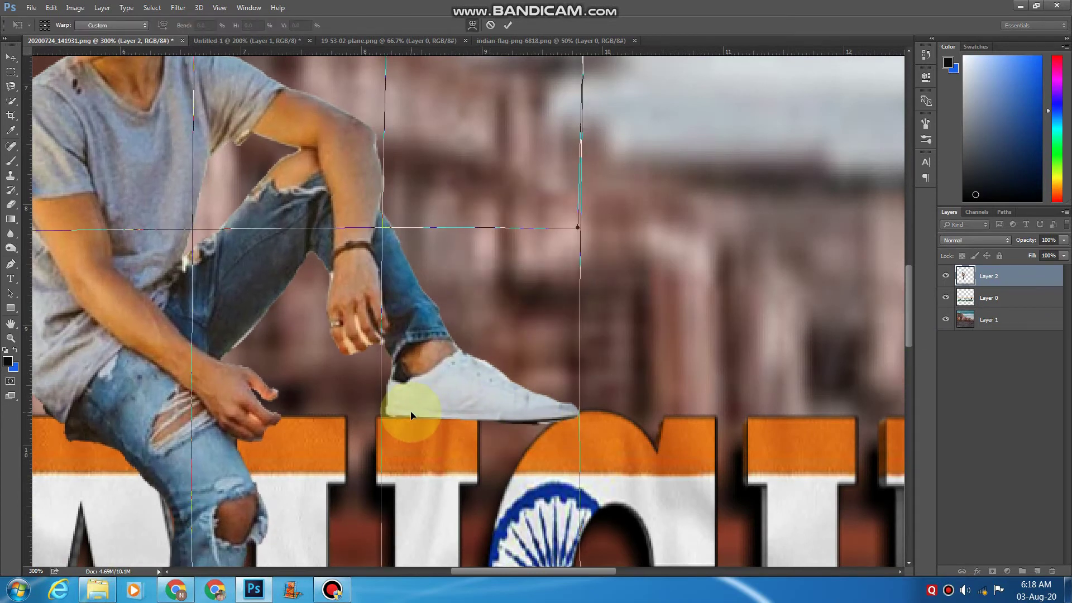
{"action": "left_click_drag", "start_coordinate": [575, 413], "coordinate": [574, 409]}
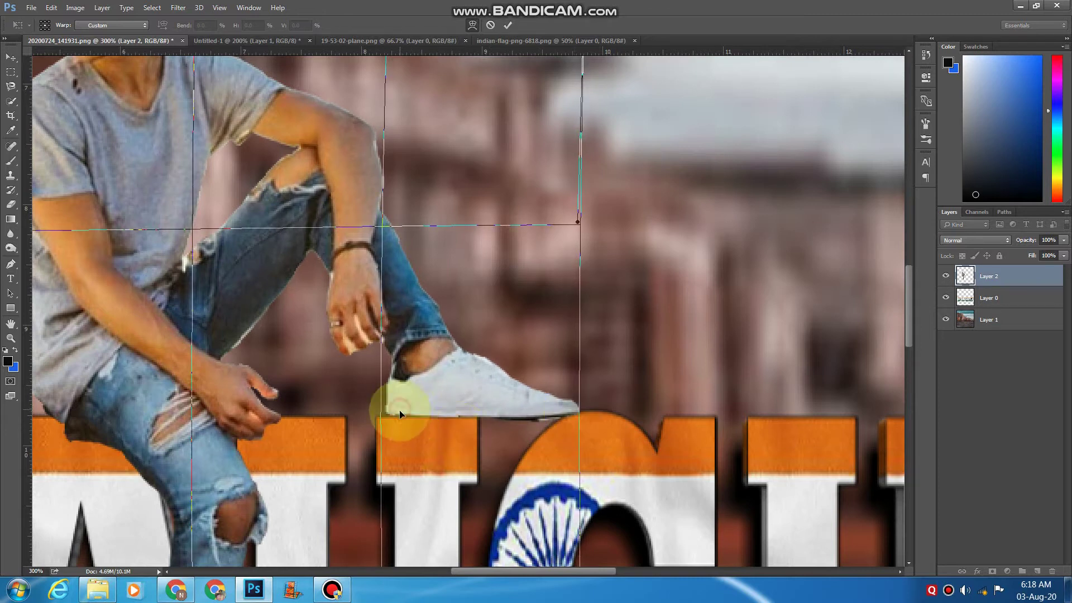
{"action": "key", "text": "Return"}
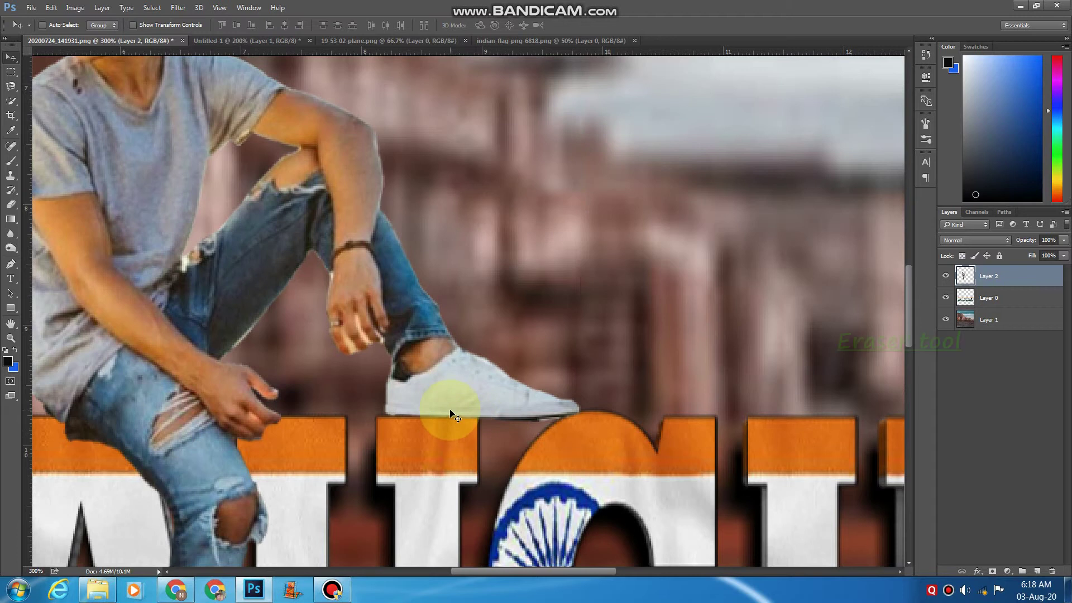
- Erase the leftover background between the fingers of the man's hanging hand with a small soft Eraser brush
{"action": "key", "text": "ctrl+minus"}
{"action": "key", "text": "ctrl+minus"}
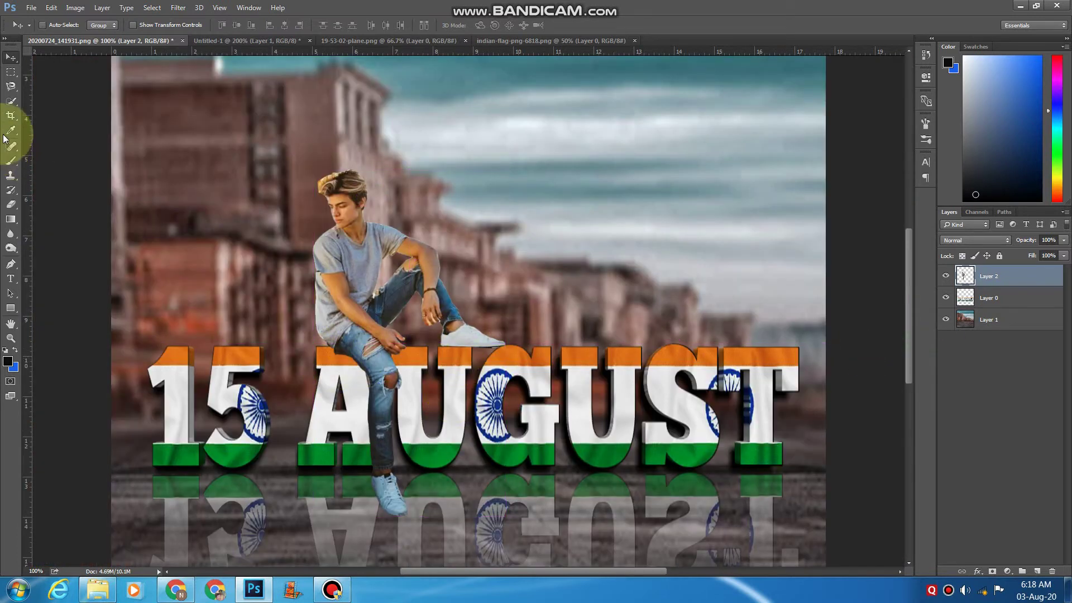
{"action": "left_click", "coordinate": [15, 208]}
{"action": "key", "text": "ctrl+plus"}
{"action": "key", "text": "ctrl+plus"}
{"action": "key", "text": "ctrl+plus"}
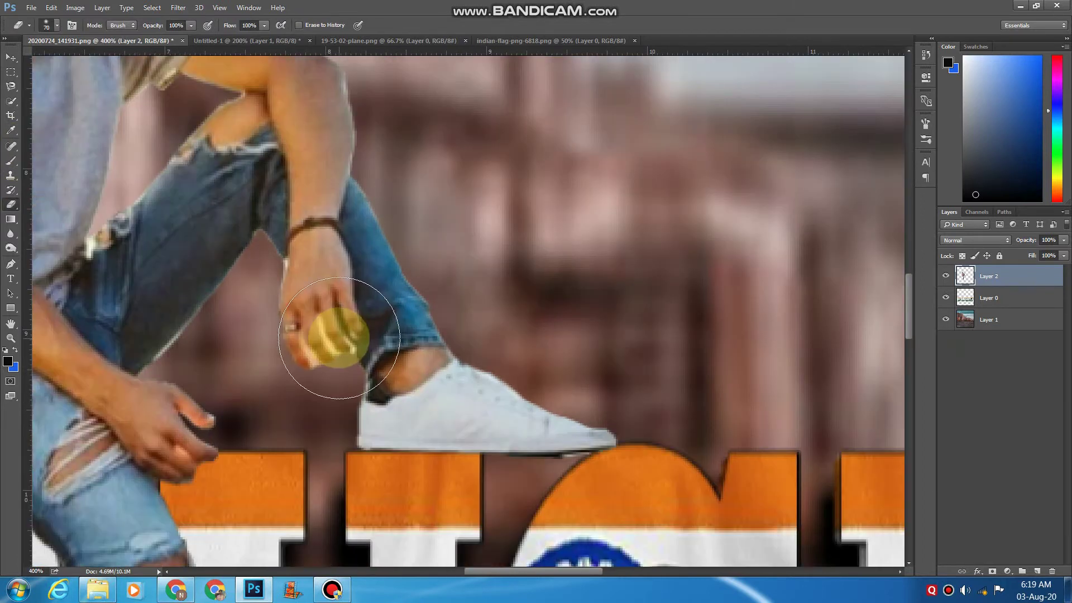
{"action": "left_click_drag", "start_coordinate": [335, 335], "coordinate": [570, 45]}
{"action": "key", "text": "bracketleft"}
{"action": "key", "text": "bracketleft"}
{"action": "key", "text": "bracketleft"}
{"action": "key", "text": "bracketleft"}
{"action": "key", "text": "bracketleft"}
{"action": "key", "text": "bracketleft"}
{"action": "key", "text": "bracketleft"}
{"action": "right_click", "coordinate": [347, 139]}
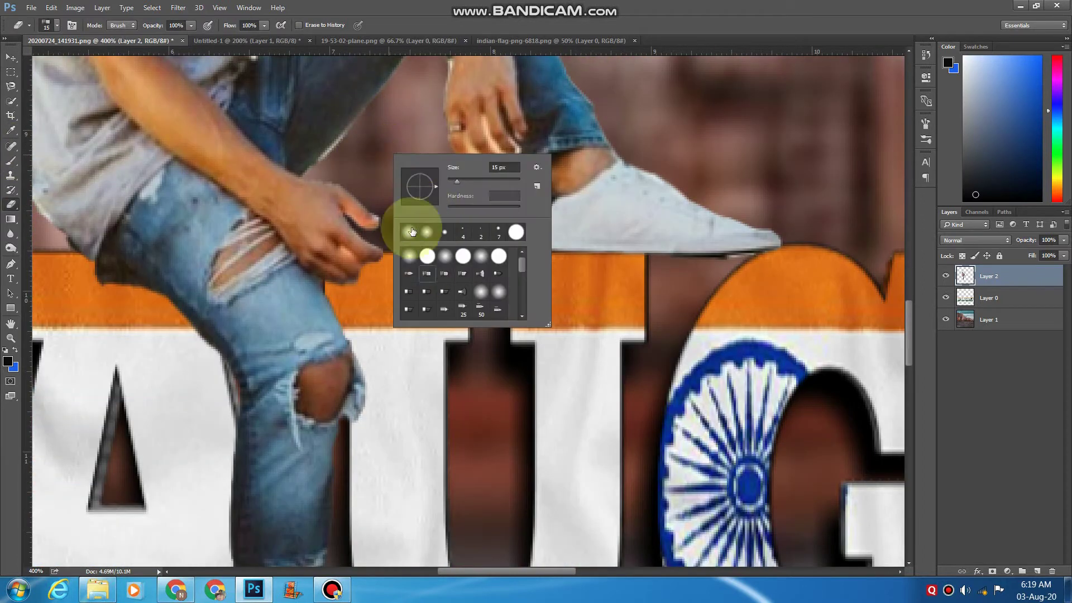
{"action": "double_click", "coordinate": [416, 250]}
{"action": "key", "text": "ctrl+plus"}
{"action": "key", "text": "ctrl+plus"}
{"action": "key", "text": "ctrl+plus"}
{"action": "key", "text": "bracketleft"}
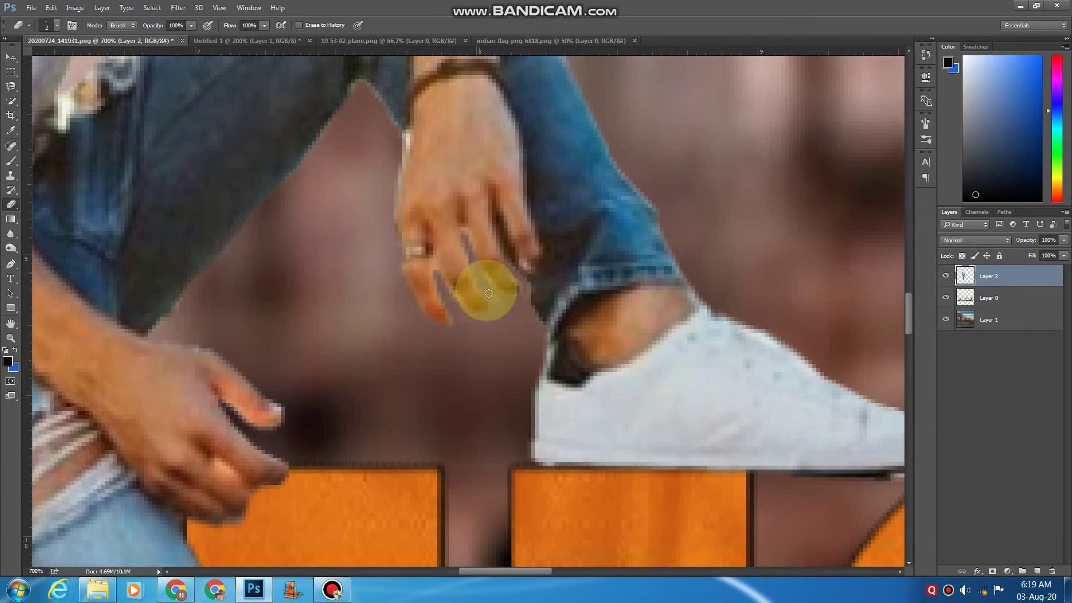
- Erase the leftover background below the T-shirt sleeve, in the gap between the torso and the bent arm
{"action": "key", "text": "ctrl+minus"}
{"action": "key", "text": "ctrl+minus"}
{"action": "key", "text": "bracketright"}
{"action": "key", "text": "bracketright"}
{"action": "key", "text": "bracketright"}
{"action": "key", "text": "bracketright"}
{"action": "key", "text": "bracketright"}
{"action": "left_click_drag", "start_coordinate": [584, 364], "coordinate": [761, 602]}
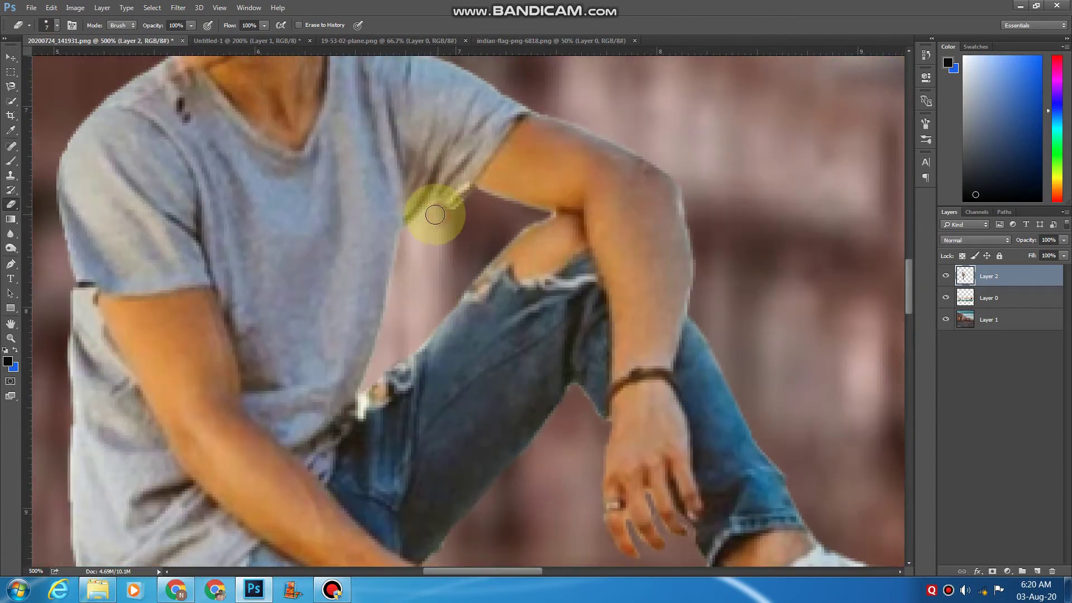
{"action": "key", "text": "bracketleft"}
{"action": "key", "text": "bracketleft"}
{"action": "key", "text": "bracketleft"}
{"action": "key", "text": "bracketleft"}
{"action": "key", "text": "bracketleft"}
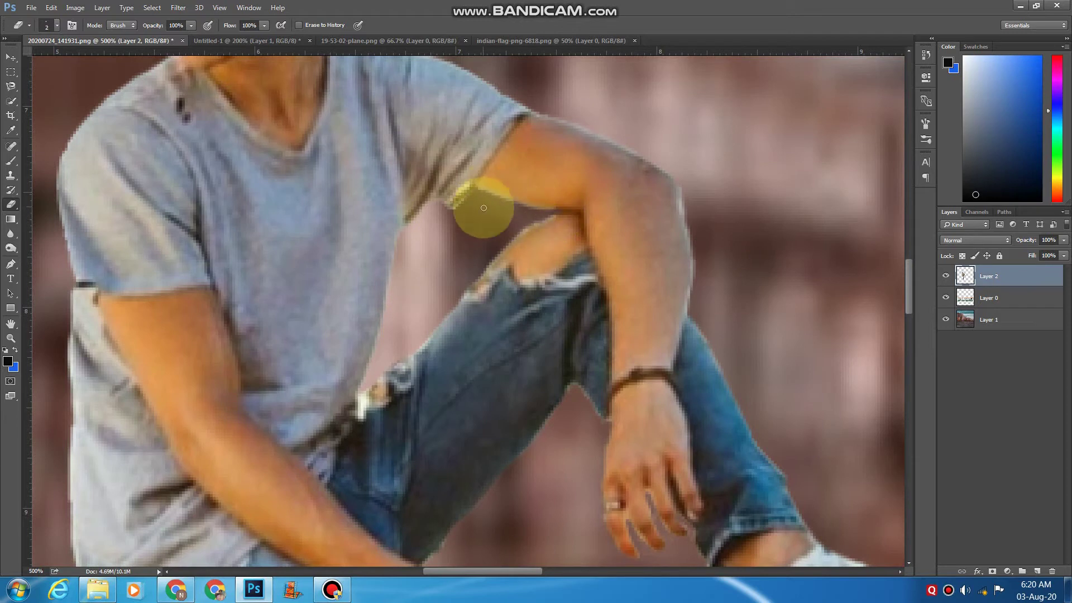
- Erase the leftover fringe around the man's face and along the lower leg and shoe
{"action": "left_click_drag", "start_coordinate": [478, 208], "coordinate": [494, 494]}
{"action": "key", "text": "bracketright"}
{"action": "key", "text": "bracketright"}
{"action": "key", "text": "bracketright"}
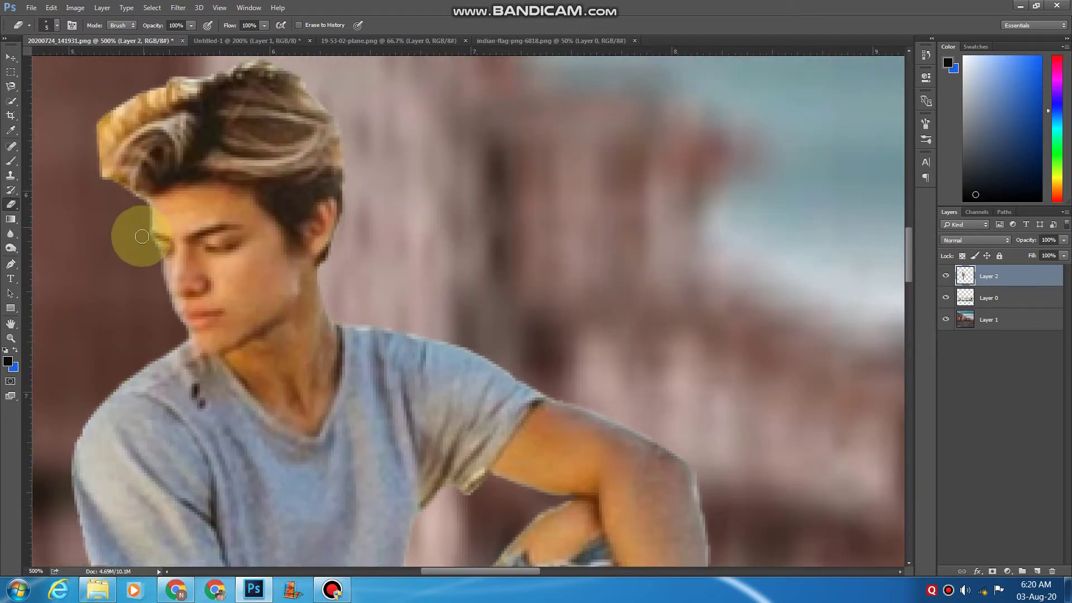
{"action": "scroll", "coordinate": [466, 514], "scroll_direction": "down", "scroll_amount": 10}
{"action": "scroll", "coordinate": [470, 387], "scroll_direction": "down", "scroll_amount": 2}
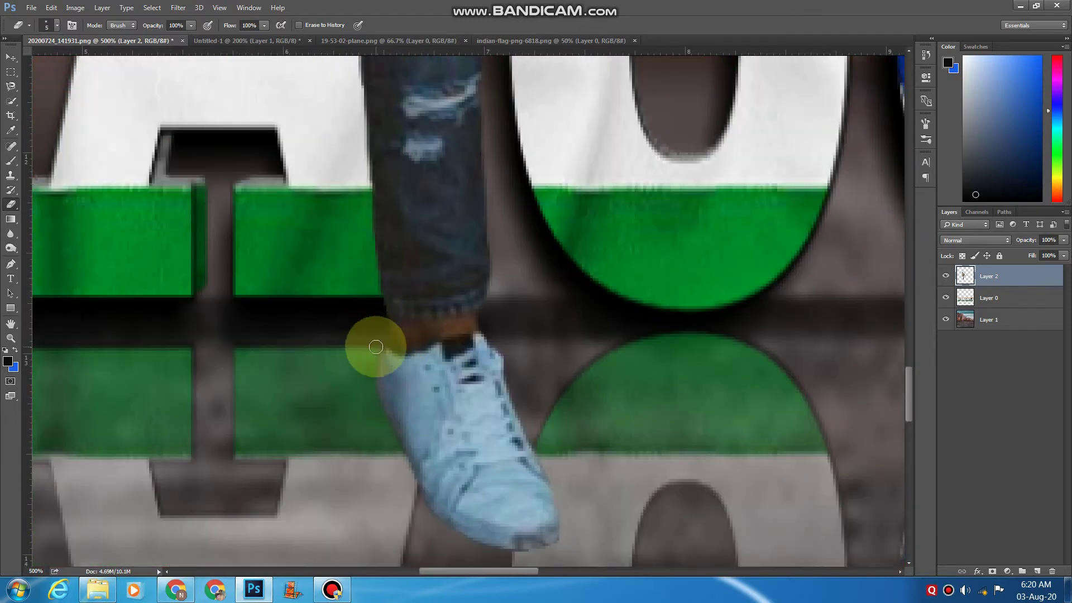
{"action": "scroll", "coordinate": [612, 351], "scroll_direction": "down", "scroll_amount": 3}
{"action": "scroll", "coordinate": [474, 189], "scroll_direction": "up", "scroll_amount": 3}
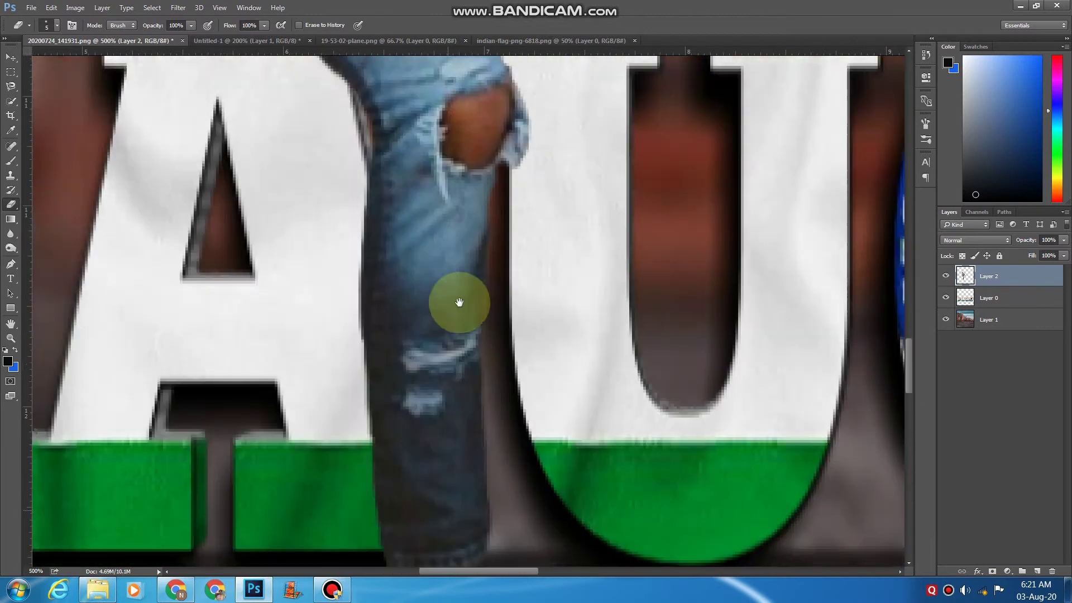
{"action": "scroll", "coordinate": [454, 299], "scroll_direction": "up", "scroll_amount": 5}
- Clean the edges around the fingers of the hand resting on the thigh with a 2 px Eraser
{"action": "key", "text": "bracketleft"}
{"action": "key", "text": "bracketleft"}
{"action": "key", "text": "bracketleft"}
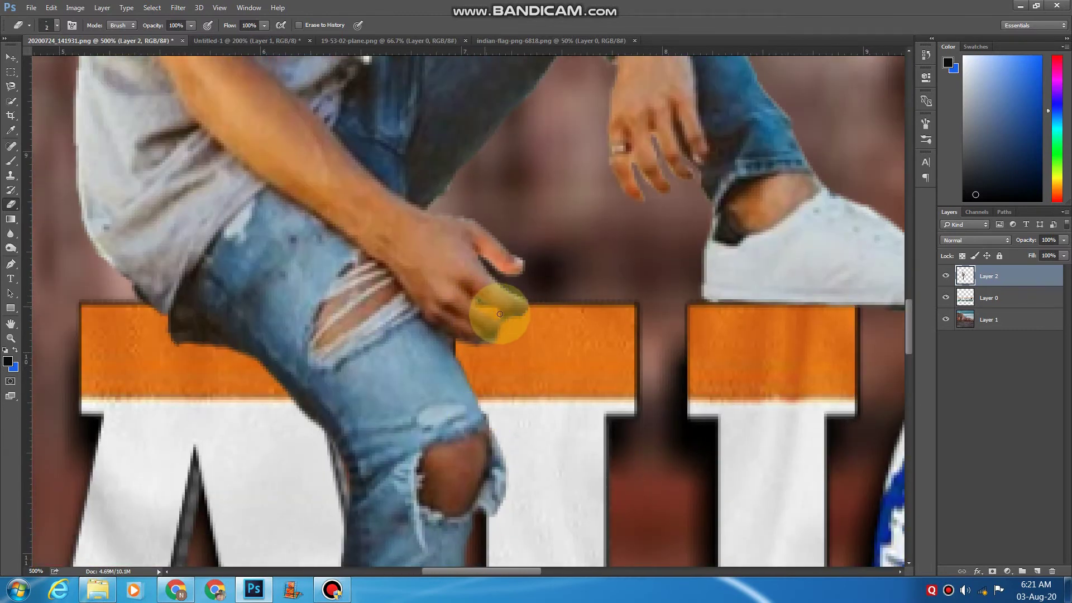
{"action": "scroll", "coordinate": [521, 311], "scroll_direction": "down", "scroll_amount": 4}
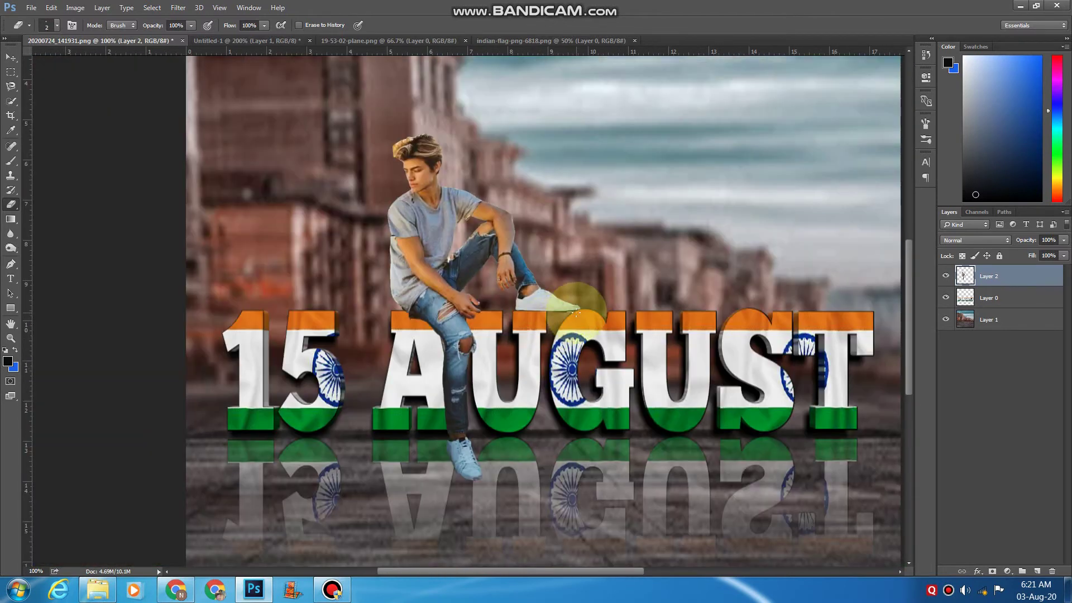
{"action": "key", "text": "bracketright"}
{"action": "key", "text": "bracketright"}
{"action": "key", "text": "bracketright"}
{"action": "key", "text": "bracketright"}
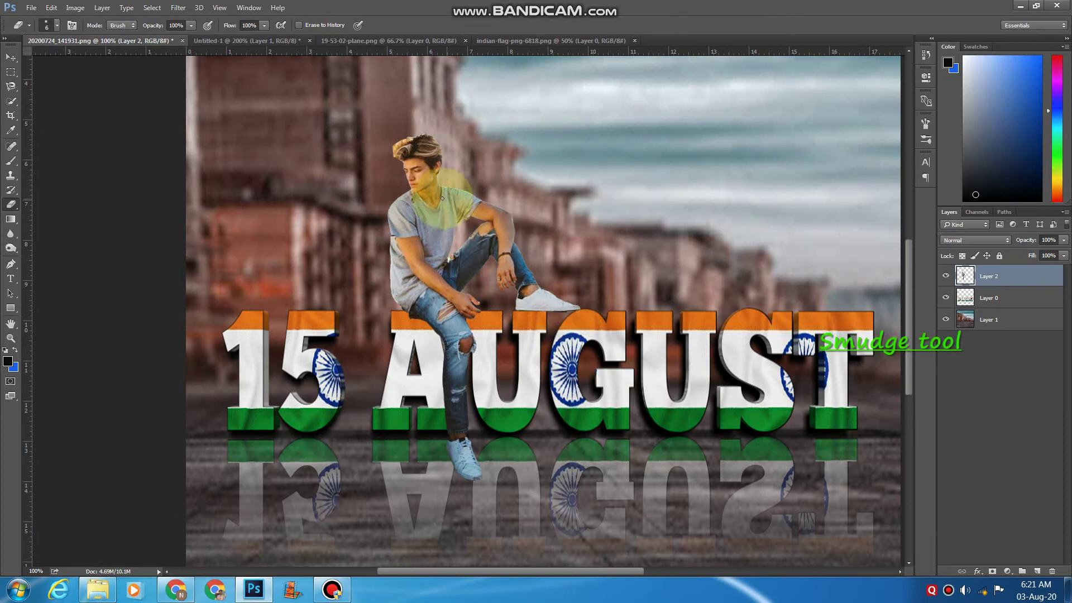
- Smudge the front edge of the man's hair outward at 50% strength to soften the cut-out outline
{"action": "left_click_drag", "start_coordinate": [11, 234], "coordinate": [45, 252]}
{"action": "key", "text": "ctrl+plus"}
{"action": "key", "text": "ctrl+plus"}
{"action": "key", "text": "ctrl+plus"}
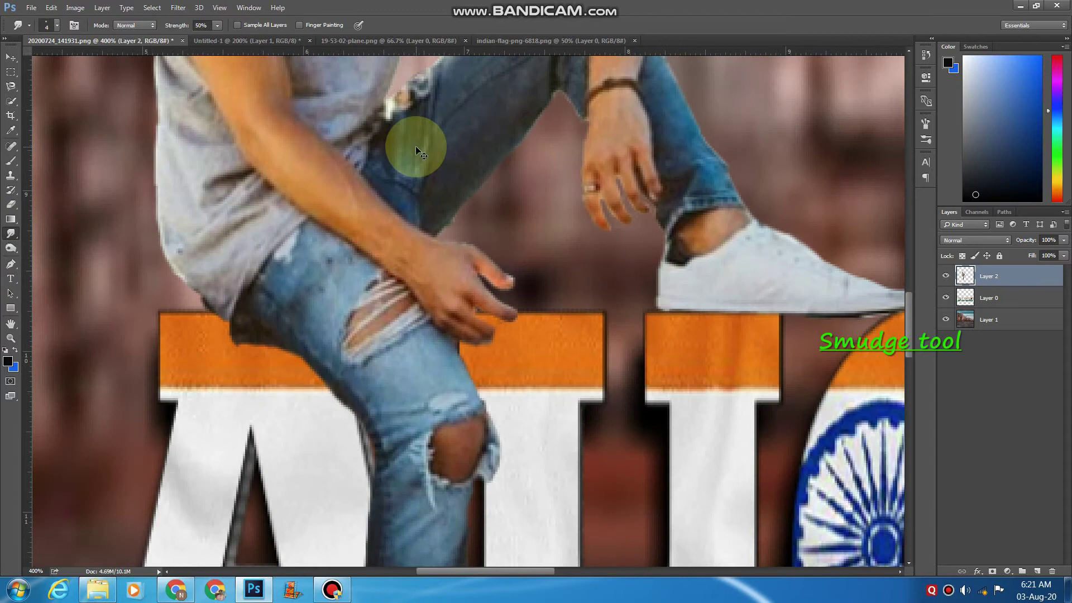
{"action": "scroll", "coordinate": [418, 147], "scroll_direction": "down", "scroll_amount": 3}
{"action": "scroll", "coordinate": [402, 342], "scroll_direction": "up", "scroll_amount": 4}
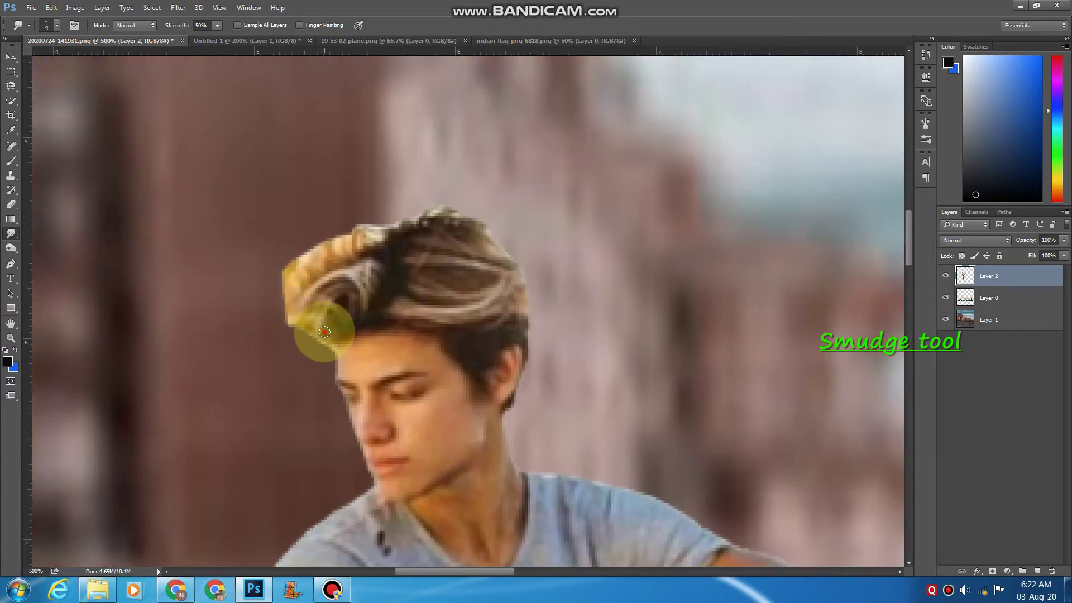
{"action": "mouse_move", "coordinate": [324, 332]}
{"action": "left_mouse_down"}
{"action": "mouse_move", "coordinate": [301, 329]}
{"action": "mouse_move", "coordinate": [286, 307]}
{"action": "mouse_move", "coordinate": [305, 317]}
{"action": "mouse_move", "coordinate": [285, 311]}
{"action": "mouse_move", "coordinate": [270, 279]}
{"action": "left_mouse_up"}
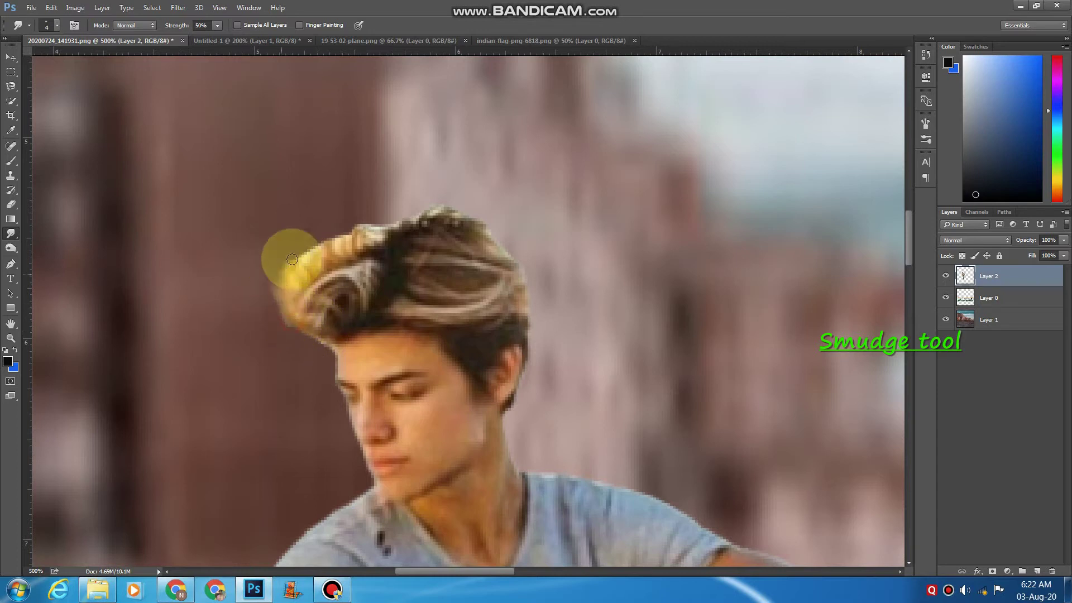
{"action": "mouse_move", "coordinate": [287, 305]}
{"action": "left_mouse_down"}
{"action": "mouse_move", "coordinate": [275, 246]}
{"action": "mouse_move", "coordinate": [303, 298]}
{"action": "left_mouse_up"}
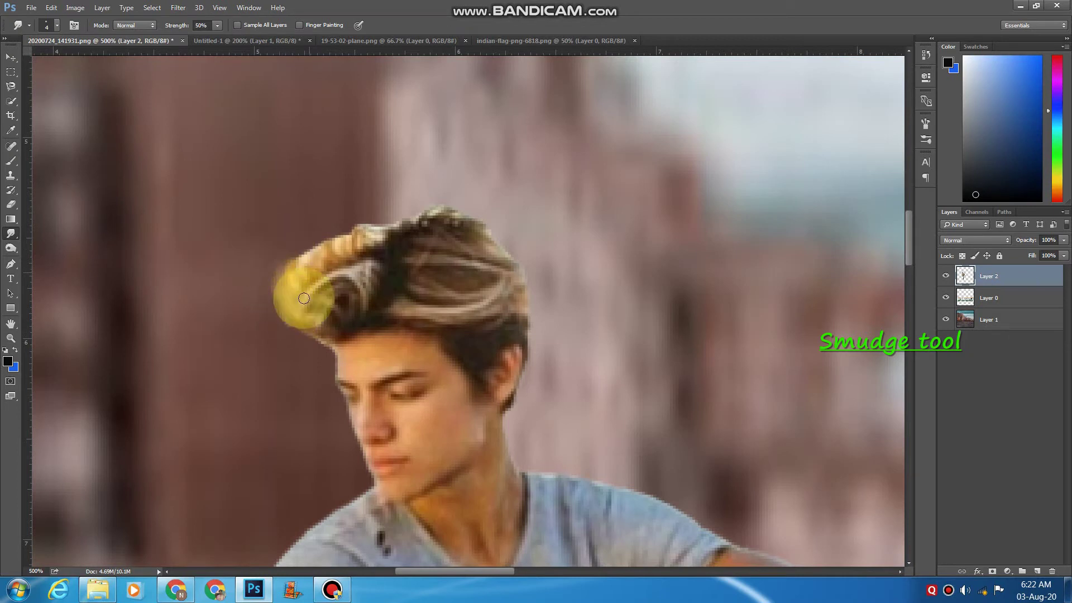
- Smudge the top and back edges of the man's hair into a smooth outline and compare the last stroke
{"action": "mouse_move", "coordinate": [293, 255]}
{"action": "left_mouse_down"}
{"action": "mouse_move", "coordinate": [316, 270]}
{"action": "mouse_move", "coordinate": [300, 283]}
{"action": "mouse_move", "coordinate": [320, 226]}
{"action": "mouse_move", "coordinate": [303, 284]}
{"action": "mouse_move", "coordinate": [324, 223]}
{"action": "mouse_move", "coordinate": [340, 221]}
{"action": "mouse_move", "coordinate": [297, 267]}
{"action": "mouse_move", "coordinate": [318, 269]}
{"action": "mouse_move", "coordinate": [345, 238]}
{"action": "mouse_move", "coordinate": [329, 245]}
{"action": "mouse_move", "coordinate": [356, 242]}
{"action": "mouse_move", "coordinate": [338, 260]}
{"action": "mouse_move", "coordinate": [367, 224]}
{"action": "mouse_move", "coordinate": [346, 257]}
{"action": "mouse_move", "coordinate": [387, 225]}
{"action": "mouse_move", "coordinate": [358, 253]}
{"action": "mouse_move", "coordinate": [396, 217]}
{"action": "mouse_move", "coordinate": [382, 250]}
{"action": "mouse_move", "coordinate": [400, 215]}
{"action": "mouse_move", "coordinate": [378, 245]}
{"action": "mouse_move", "coordinate": [381, 223]}
{"action": "mouse_move", "coordinate": [407, 213]}
{"action": "mouse_move", "coordinate": [379, 246]}
{"action": "mouse_move", "coordinate": [416, 213]}
{"action": "mouse_move", "coordinate": [390, 251]}
{"action": "mouse_move", "coordinate": [405, 223]}
{"action": "mouse_move", "coordinate": [420, 246]}
{"action": "mouse_move", "coordinate": [402, 242]}
{"action": "mouse_move", "coordinate": [297, 302]}
{"action": "mouse_move", "coordinate": [294, 269]}
{"action": "mouse_move", "coordinate": [326, 232]}
{"action": "mouse_move", "coordinate": [304, 272]}
{"action": "mouse_move", "coordinate": [344, 221]}
{"action": "mouse_move", "coordinate": [357, 251]}
{"action": "mouse_move", "coordinate": [340, 241]}
{"action": "mouse_move", "coordinate": [374, 248]}
{"action": "mouse_move", "coordinate": [315, 260]}
{"action": "mouse_move", "coordinate": [342, 221]}
{"action": "mouse_move", "coordinate": [378, 246]}
{"action": "left_mouse_up"}
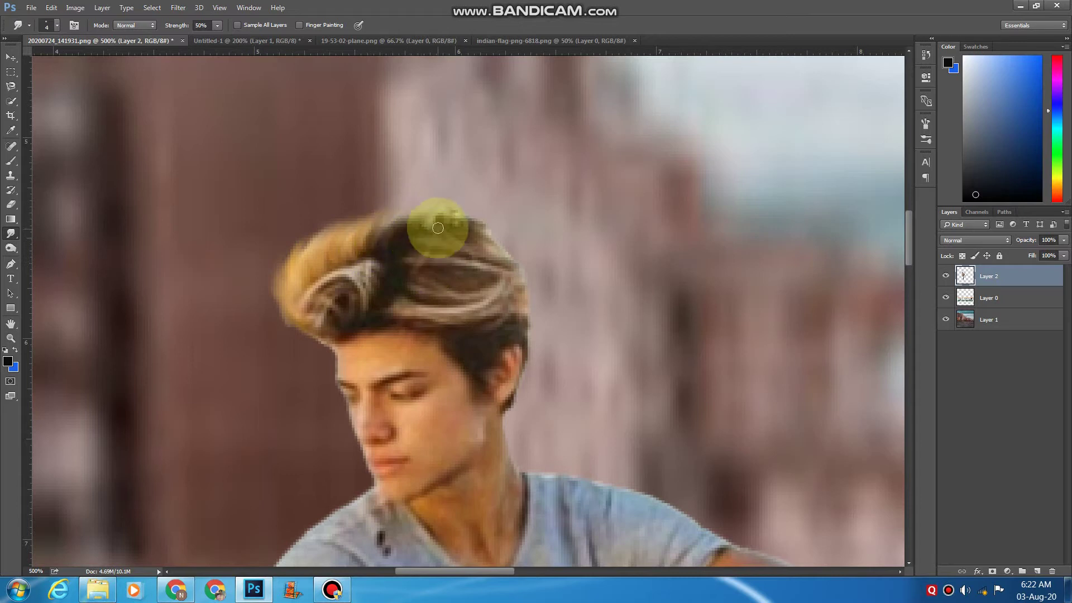
{"action": "mouse_move", "coordinate": [486, 253]}
{"action": "left_mouse_down"}
{"action": "mouse_move", "coordinate": [508, 261]}
{"action": "mouse_move", "coordinate": [528, 303]}
{"action": "left_mouse_up"}
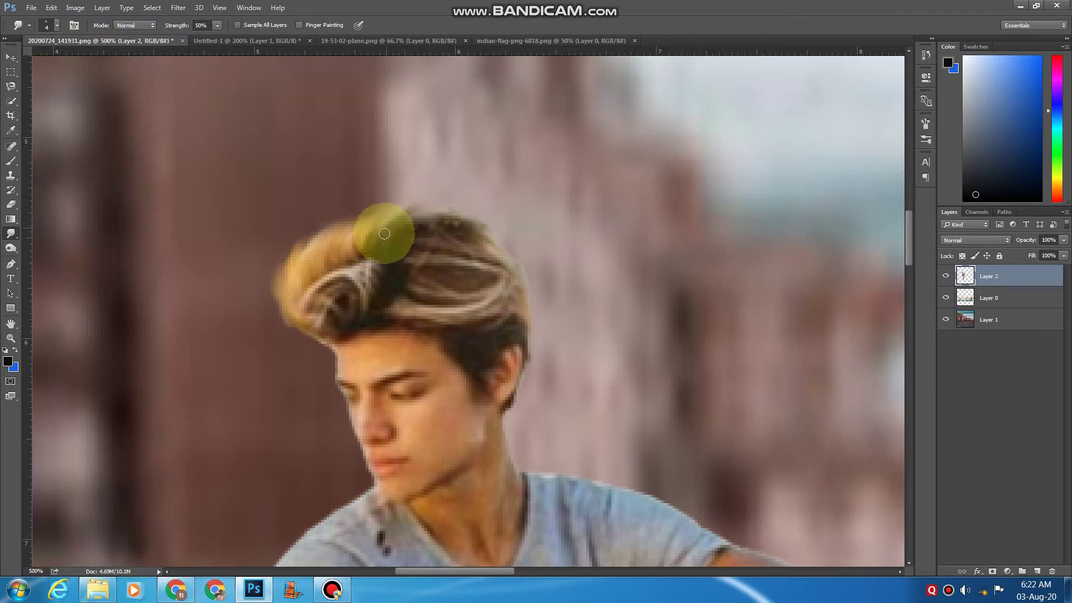
{"action": "left_click", "coordinate": [378, 239]}
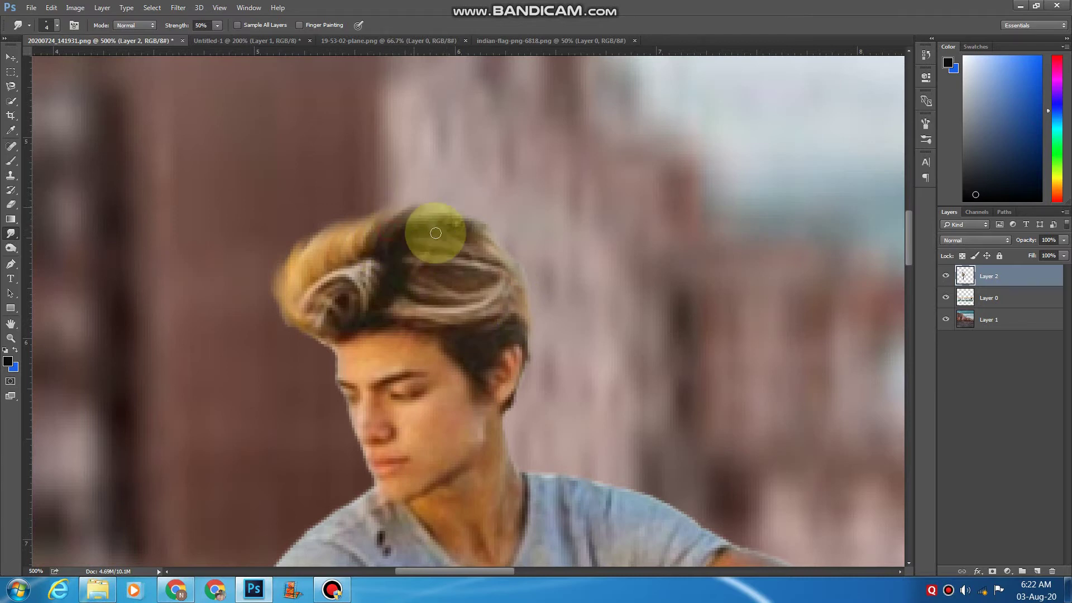
{"action": "mouse_move", "coordinate": [411, 218]}
{"action": "left_mouse_down"}
{"action": "mouse_move", "coordinate": [441, 211]}
{"action": "mouse_move", "coordinate": [436, 228]}
{"action": "mouse_move", "coordinate": [413, 231]}
{"action": "mouse_move", "coordinate": [452, 215]}
{"action": "mouse_move", "coordinate": [486, 231]}
{"action": "mouse_move", "coordinate": [406, 232]}
{"action": "mouse_move", "coordinate": [401, 221]}
{"action": "mouse_move", "coordinate": [422, 212]}
{"action": "mouse_move", "coordinate": [481, 210]}
{"action": "mouse_move", "coordinate": [494, 223]}
{"action": "mouse_move", "coordinate": [438, 229]}
{"action": "mouse_move", "coordinate": [466, 218]}
{"action": "mouse_move", "coordinate": [490, 225]}
{"action": "mouse_move", "coordinate": [500, 235]}
{"action": "mouse_move", "coordinate": [439, 227]}
{"action": "mouse_move", "coordinate": [467, 229]}
{"action": "mouse_move", "coordinate": [510, 264]}
{"action": "mouse_move", "coordinate": [439, 219]}
{"action": "mouse_move", "coordinate": [476, 227]}
{"action": "mouse_move", "coordinate": [532, 290]}
{"action": "left_mouse_up"}
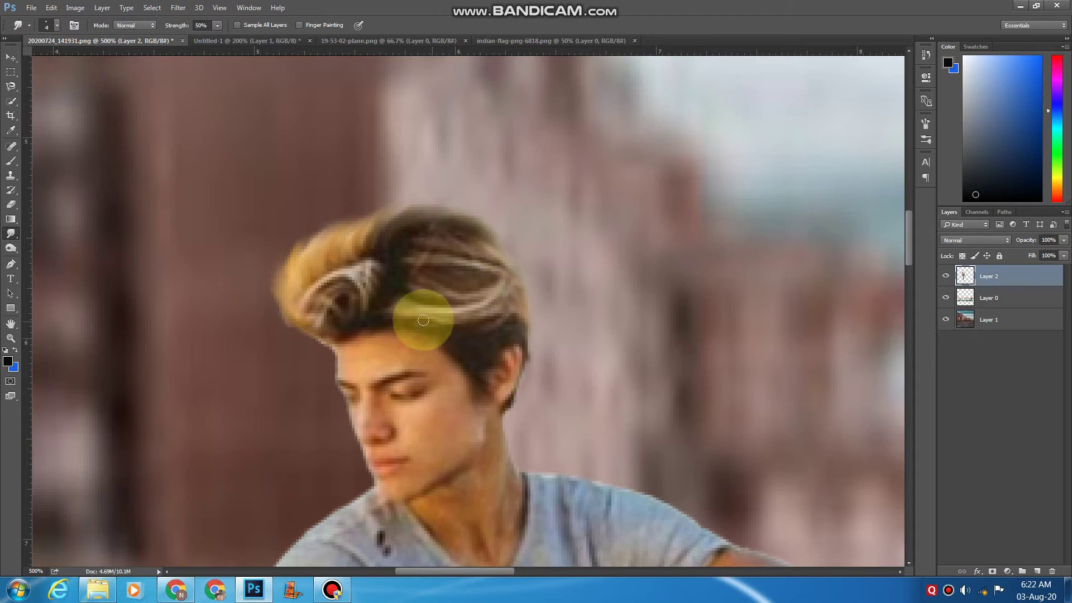
{"action": "key", "text": "ctrl+minus"}
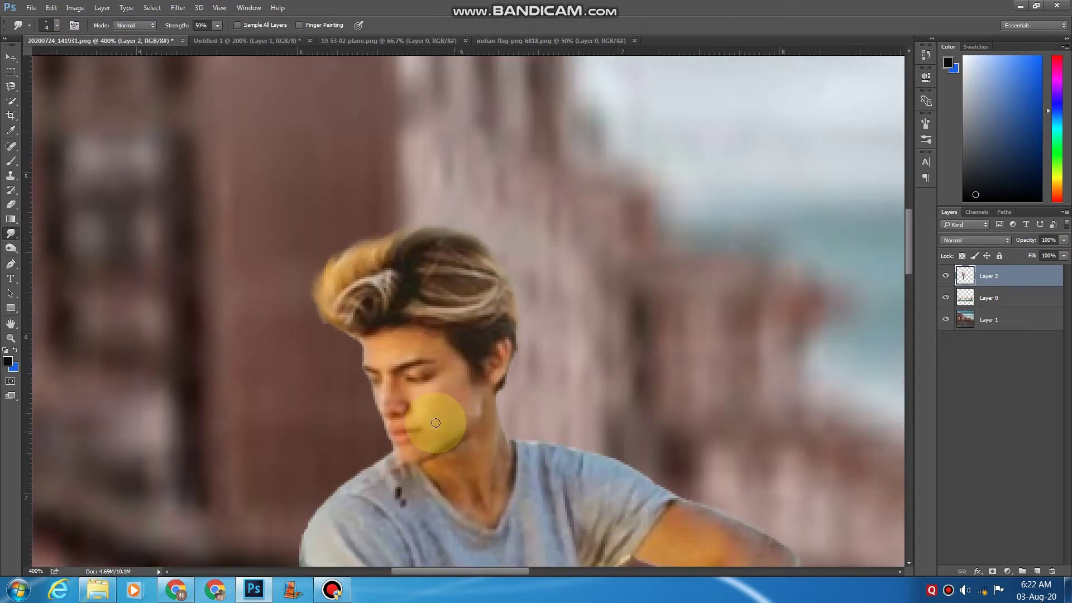
{"action": "key", "text": "ctrl+z"}
{"action": "key", "text": "ctrl+z"}
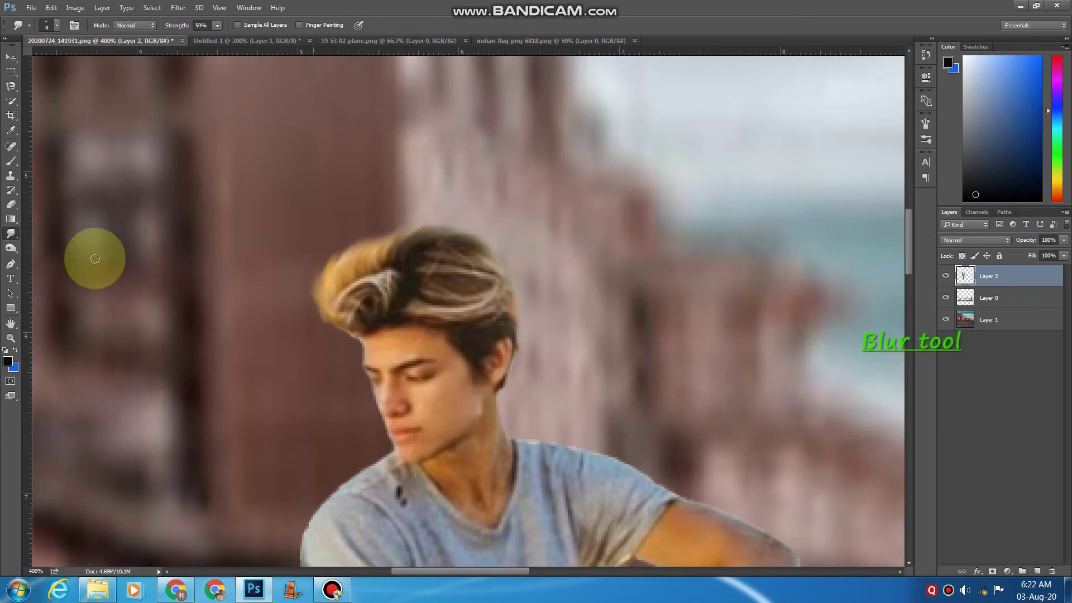
- Soften the cut-out edges around the man's forehead, face and neck with the Blur tool at 50% strength
{"action": "right_click", "coordinate": [10, 234]}
{"action": "left_click", "coordinate": [52, 232]}
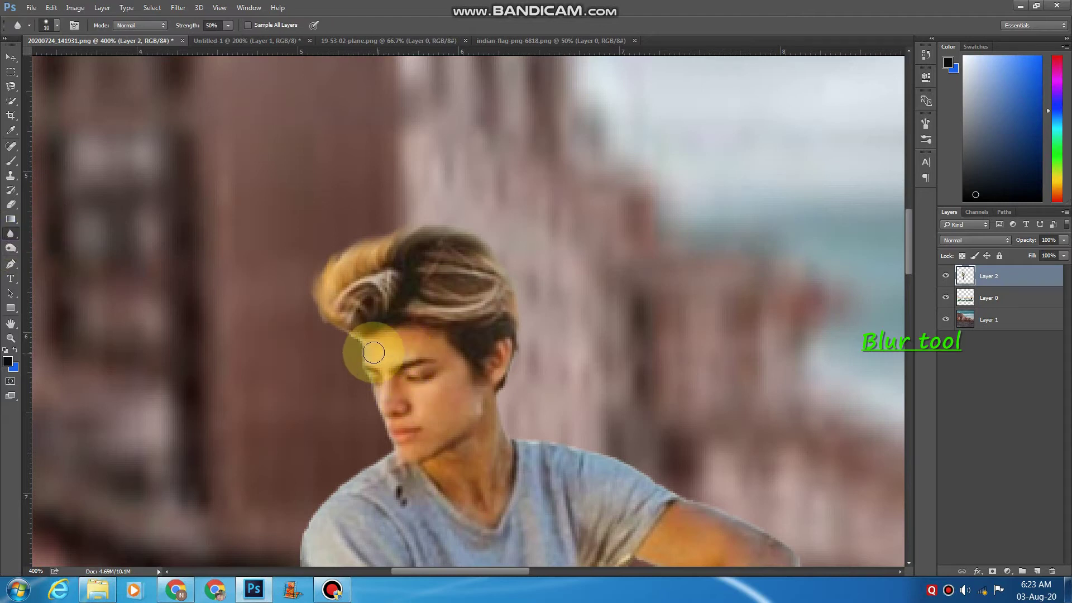
{"action": "mouse_move", "coordinate": [374, 352]}
{"action": "left_mouse_down"}
{"action": "mouse_move", "coordinate": [403, 344]}
{"action": "mouse_move", "coordinate": [460, 363]}
{"action": "mouse_move", "coordinate": [450, 415]}
{"action": "mouse_move", "coordinate": [451, 397]}
{"action": "mouse_move", "coordinate": [430, 405]}
{"action": "mouse_move", "coordinate": [437, 397]}
{"action": "mouse_move", "coordinate": [385, 392]}
{"action": "mouse_move", "coordinate": [407, 395]}
{"action": "mouse_move", "coordinate": [414, 420]}
{"action": "mouse_move", "coordinate": [393, 422]}
{"action": "mouse_move", "coordinate": [458, 407]}
{"action": "mouse_move", "coordinate": [408, 451]}
{"action": "mouse_move", "coordinate": [451, 413]}
{"action": "mouse_move", "coordinate": [484, 421]}
{"action": "mouse_move", "coordinate": [484, 408]}
{"action": "mouse_move", "coordinate": [487, 471]}
{"action": "mouse_move", "coordinate": [447, 453]}
{"action": "mouse_move", "coordinate": [491, 461]}
{"action": "left_mouse_up"}
- Soften the cut-out edges along the man's shoulder and raised arm using a 7 px Blur tool at 50% strength
{"action": "key", "text": "bracketleft"}
{"action": "key", "text": "bracketleft"}
{"action": "key", "text": "bracketleft"}
{"action": "key", "text": "bracketleft"}
{"action": "scroll", "coordinate": [441, 362], "scroll_direction": "down", "scroll_amount": 4}
{"action": "scroll", "coordinate": [441, 363], "scroll_direction": "right", "scroll_amount": 5}
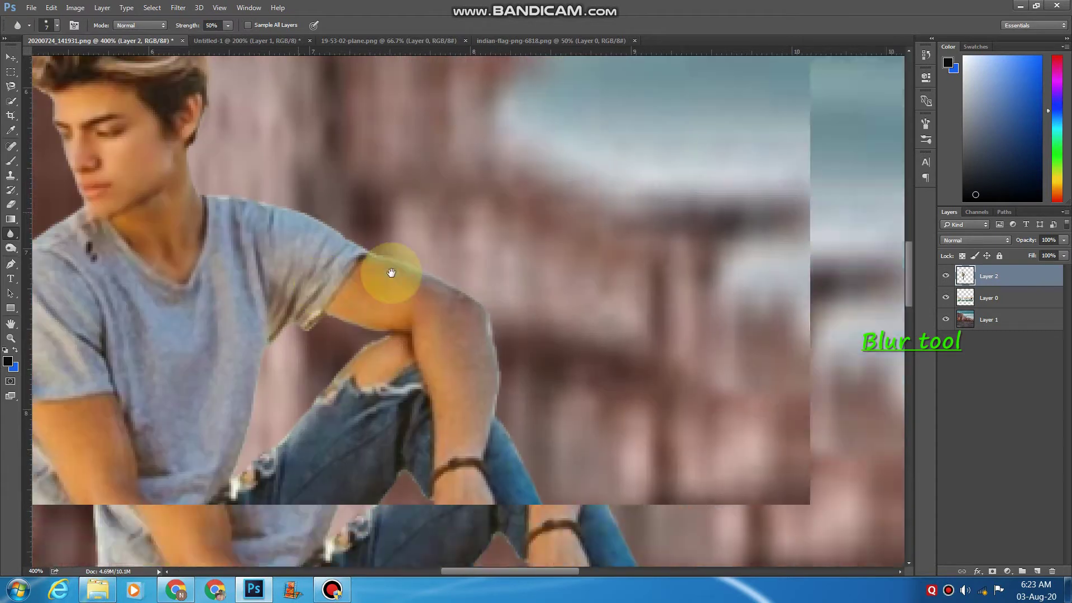
{"action": "mouse_move", "coordinate": [339, 311]}
{"action": "left_mouse_down"}
{"action": "mouse_move", "coordinate": [420, 307]}
{"action": "mouse_move", "coordinate": [462, 364]}
{"action": "mouse_move", "coordinate": [454, 437]}
{"action": "mouse_move", "coordinate": [471, 437]}
{"action": "left_mouse_up"}
{"action": "scroll", "coordinate": [443, 383], "scroll_direction": "down", "scroll_amount": 3}
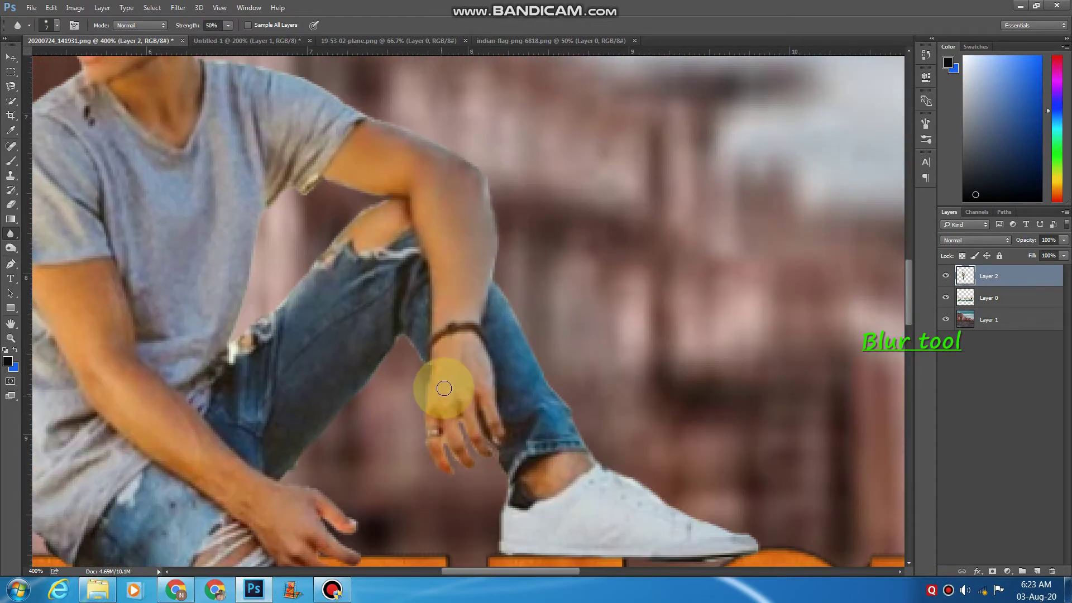
- Blur the cut-out edges around the man's hands, ripped jeans and lower leg, and soften the shirt edge at the waist
{"action": "mouse_move", "coordinate": [442, 383]}
{"action": "left_mouse_down"}
{"action": "mouse_move", "coordinate": [475, 379]}
{"action": "mouse_move", "coordinate": [438, 419]}
{"action": "mouse_move", "coordinate": [43, 287]}
{"action": "mouse_move", "coordinate": [120, 300]}
{"action": "mouse_move", "coordinate": [129, 320]}
{"action": "mouse_move", "coordinate": [134, 279]}
{"action": "mouse_move", "coordinate": [163, 375]}
{"action": "mouse_move", "coordinate": [223, 414]}
{"action": "mouse_move", "coordinate": [298, 504]}
{"action": "mouse_move", "coordinate": [227, 442]}
{"action": "mouse_move", "coordinate": [335, 517]}
{"action": "mouse_move", "coordinate": [287, 474]}
{"action": "mouse_move", "coordinate": [358, 499]}
{"action": "left_mouse_up"}
{"action": "scroll", "coordinate": [119, 299], "scroll_direction": "left", "scroll_amount": 2}
{"action": "scroll", "coordinate": [335, 468], "scroll_direction": "down", "scroll_amount": 3}
{"action": "scroll", "coordinate": [335, 469], "scroll_direction": "right", "scroll_amount": 1}
{"action": "mouse_move", "coordinate": [300, 430]}
{"action": "left_mouse_down"}
{"action": "mouse_move", "coordinate": [335, 478]}
{"action": "mouse_move", "coordinate": [335, 411]}
{"action": "mouse_move", "coordinate": [580, 380]}
{"action": "mouse_move", "coordinate": [431, 227]}
{"action": "mouse_move", "coordinate": [300, 371]}
{"action": "mouse_move", "coordinate": [216, 251]}
{"action": "mouse_move", "coordinate": [305, 223]}
{"action": "left_mouse_up"}
{"action": "scroll", "coordinate": [430, 227], "scroll_direction": "down", "scroll_amount": 3}
{"action": "scroll", "coordinate": [430, 227], "scroll_direction": "right", "scroll_amount": 1}
{"action": "scroll", "coordinate": [305, 222], "scroll_direction": "up", "scroll_amount": 5}
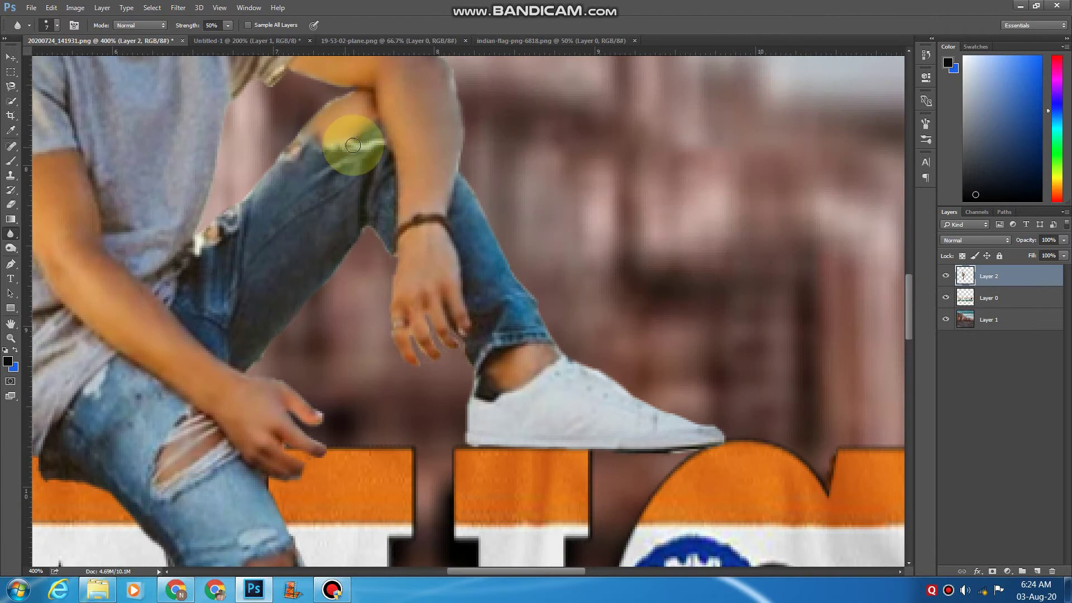
{"action": "key", "text": "ctrl+minus"}
{"action": "key", "text": "ctrl+minus"}
{"action": "mouse_move", "coordinate": [410, 182]}
{"action": "left_mouse_down"}
{"action": "mouse_move", "coordinate": [294, 135]}
{"action": "mouse_move", "coordinate": [309, 234]}
{"action": "mouse_move", "coordinate": [273, 302]}
{"action": "mouse_move", "coordinate": [258, 277]}
{"action": "mouse_move", "coordinate": [262, 262]}
{"action": "mouse_move", "coordinate": [315, 270]}
{"action": "left_mouse_up"}
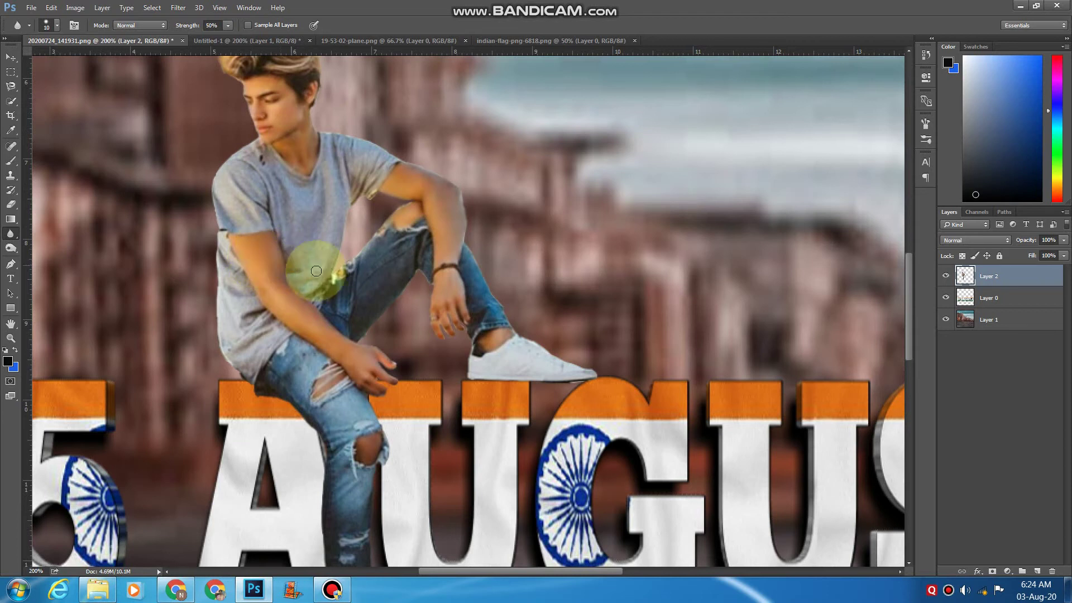
{"action": "key", "text": "ctrl+minus"}
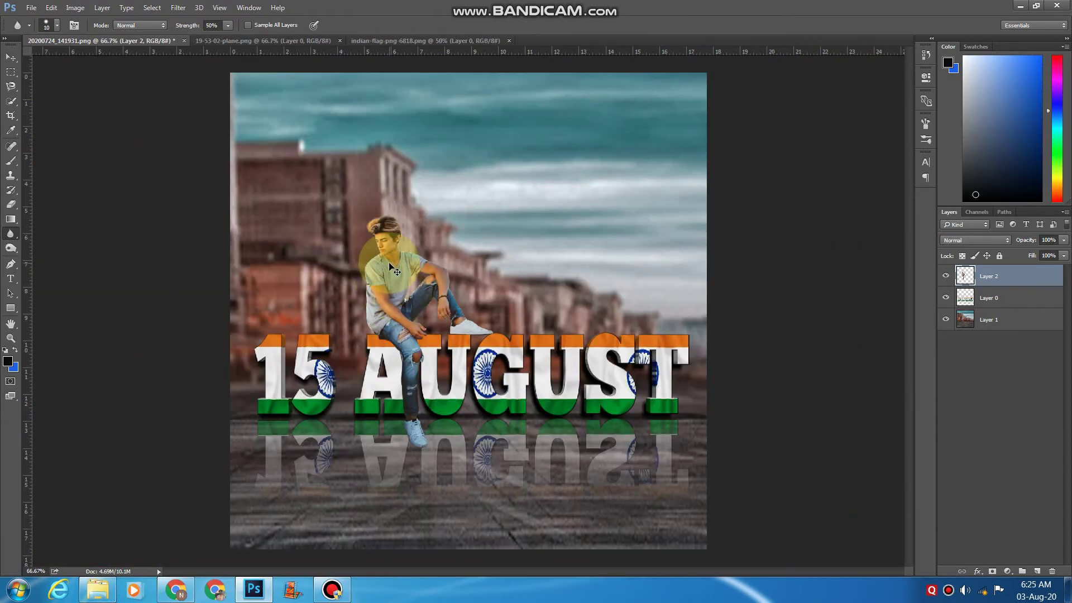
- Add a new layer at 32% opacity directly beneath the man's layer for brush-painted shadows
{"action": "key", "text": "ctrl+plus"}
{"action": "key", "text": "ctrl+plus"}
{"action": "key", "text": "ctrl+plus"}
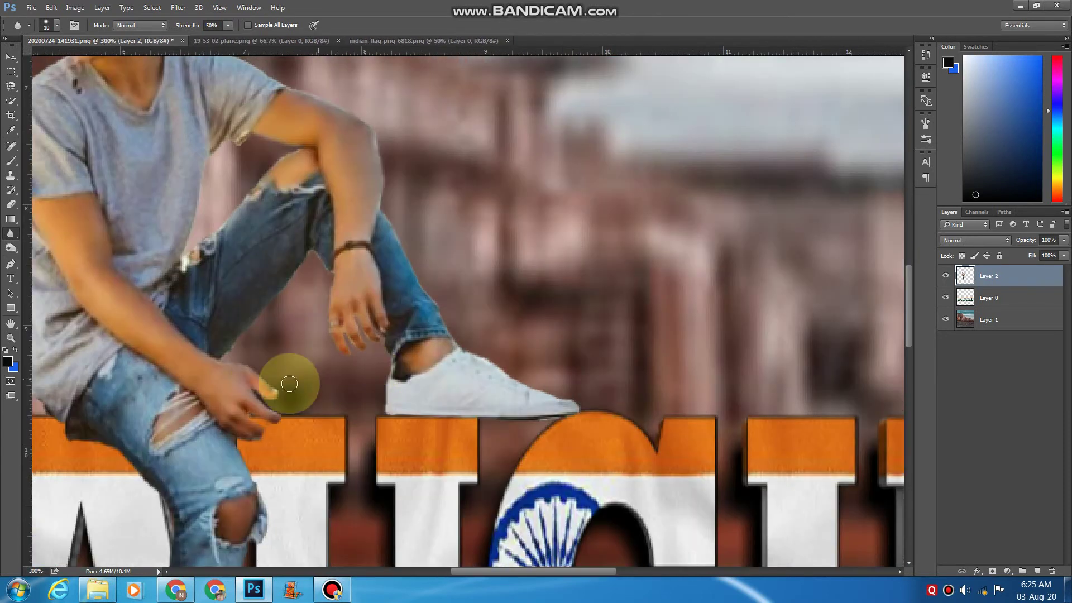
{"action": "left_click_drag", "start_coordinate": [362, 319], "coordinate": [449, 153]}
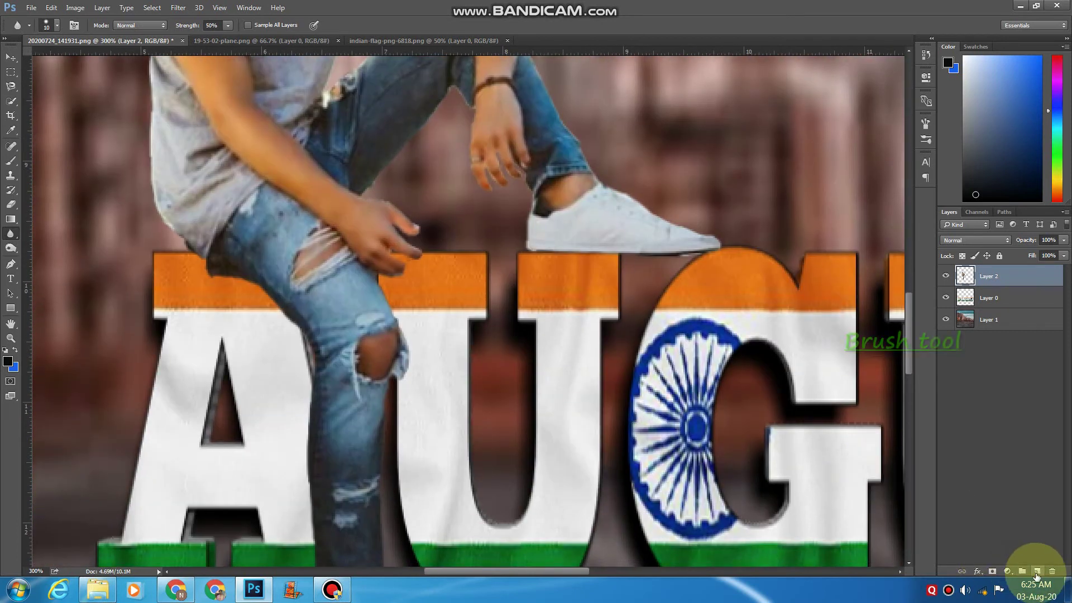
{"action": "left_click", "coordinate": [1036, 572]}
{"action": "key", "text": "b"}
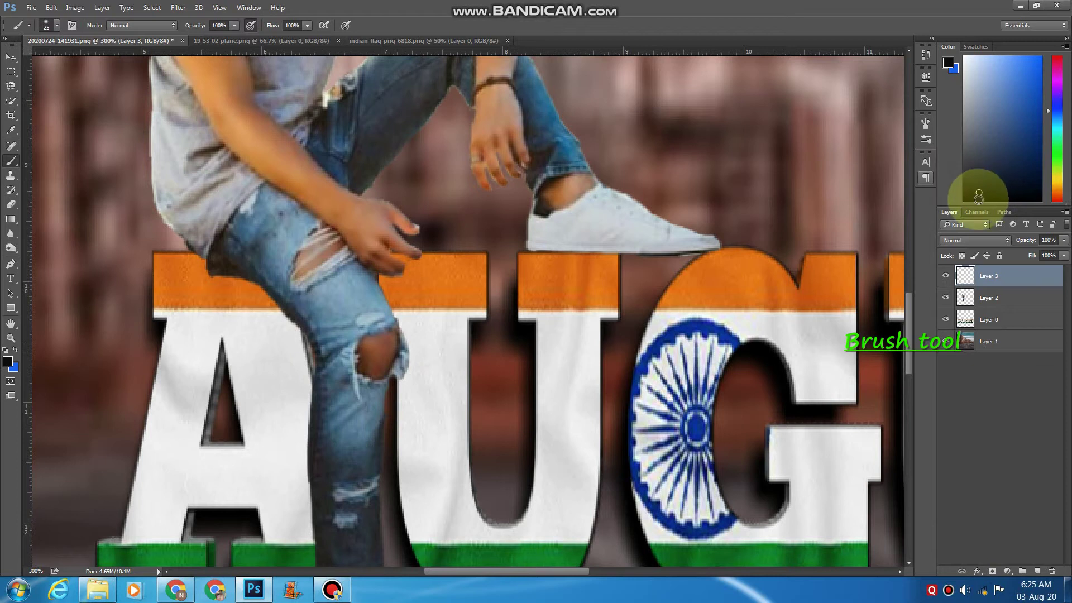
{"action": "left_click", "coordinate": [1063, 240]}
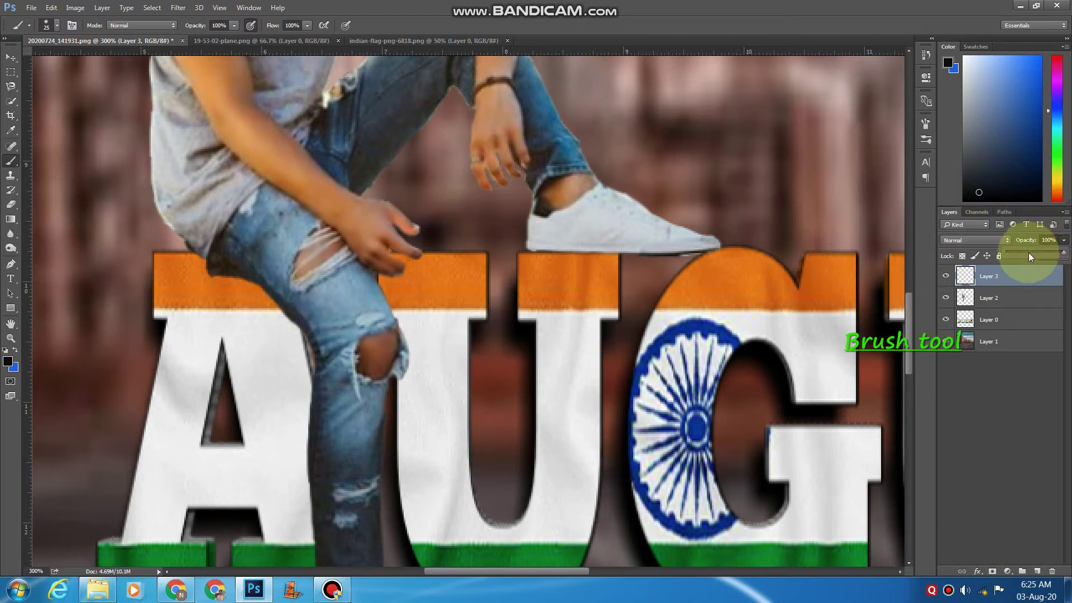
{"action": "left_click_drag", "start_coordinate": [1028, 252], "coordinate": [1025, 251]}
{"action": "left_click_drag", "start_coordinate": [989, 297], "coordinate": [993, 306]}
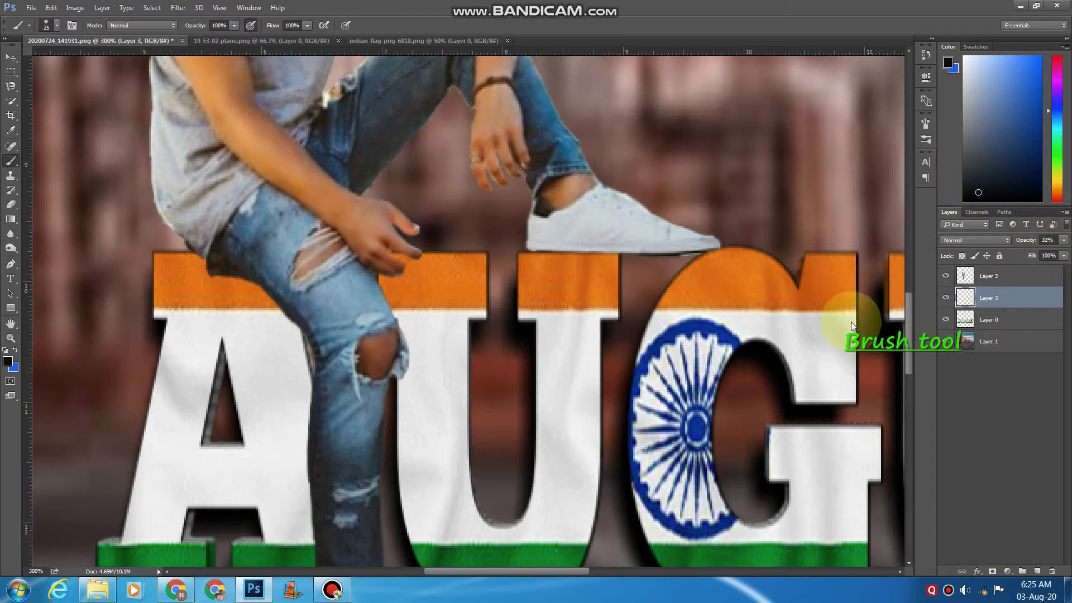
- Set the shadow layer's opacity to 22% and paint a 25 px soft black shadow around the seat and leg on the letter A
{"action": "left_click_drag", "start_coordinate": [201, 269], "coordinate": [198, 254]}
{"action": "right_click", "coordinate": [201, 257]}
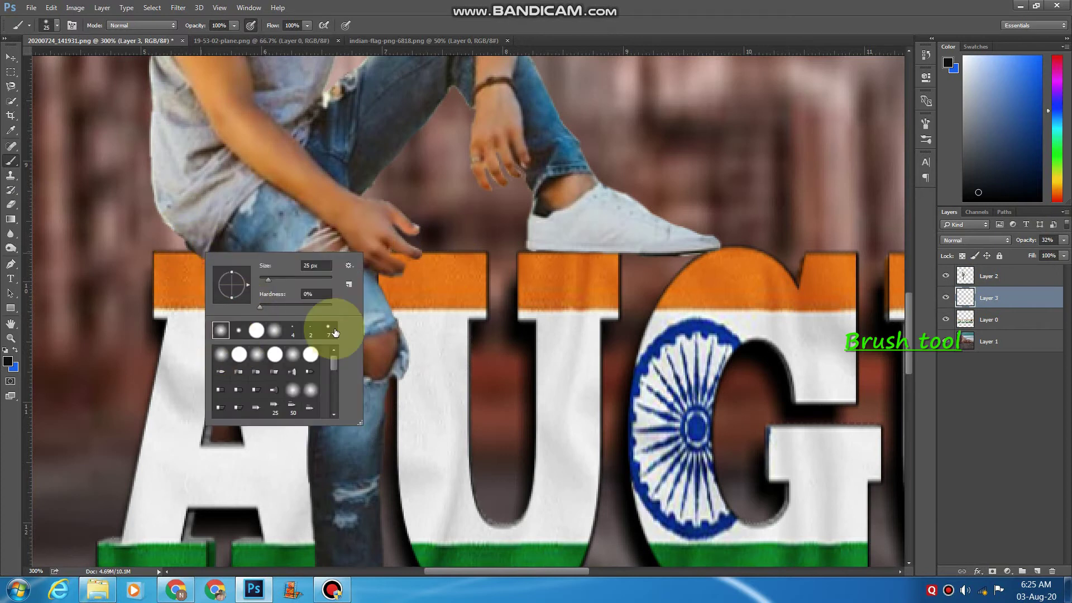
{"action": "left_click_drag", "start_coordinate": [1063, 243], "coordinate": [1022, 240]}
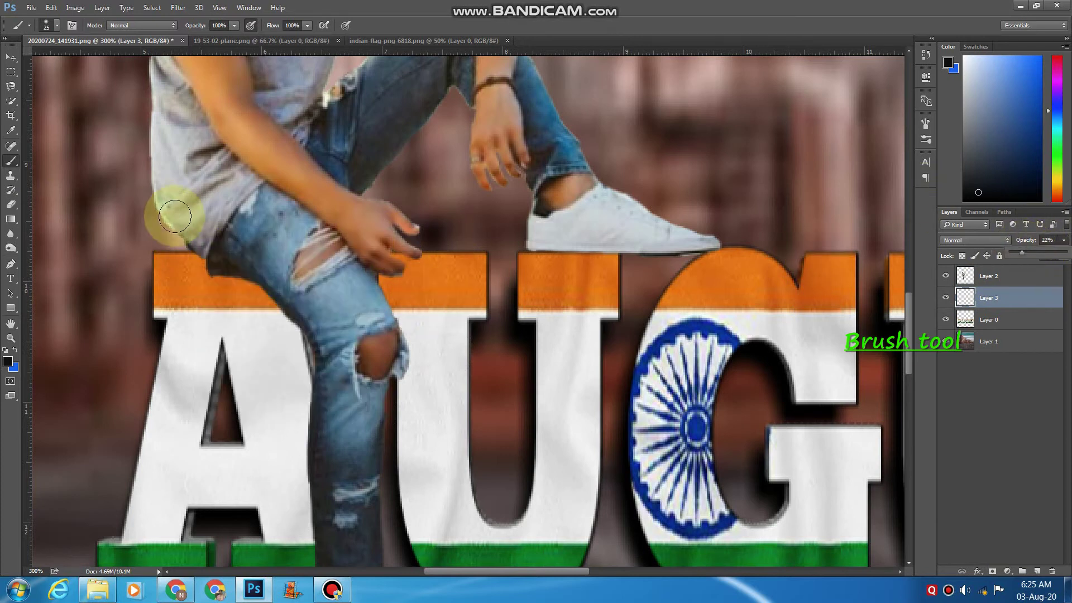
{"action": "mouse_move", "coordinate": [164, 192]}
{"action": "left_mouse_down"}
{"action": "mouse_move", "coordinate": [192, 246]}
{"action": "mouse_move", "coordinate": [284, 297]}
{"action": "mouse_move", "coordinate": [323, 340]}
{"action": "mouse_move", "coordinate": [228, 268]}
{"action": "mouse_move", "coordinate": [280, 306]}
{"action": "mouse_move", "coordinate": [321, 366]}
{"action": "mouse_move", "coordinate": [313, 325]}
{"action": "left_mouse_up"}
{"action": "scroll", "coordinate": [313, 325], "scroll_direction": "down", "scroll_amount": 1}
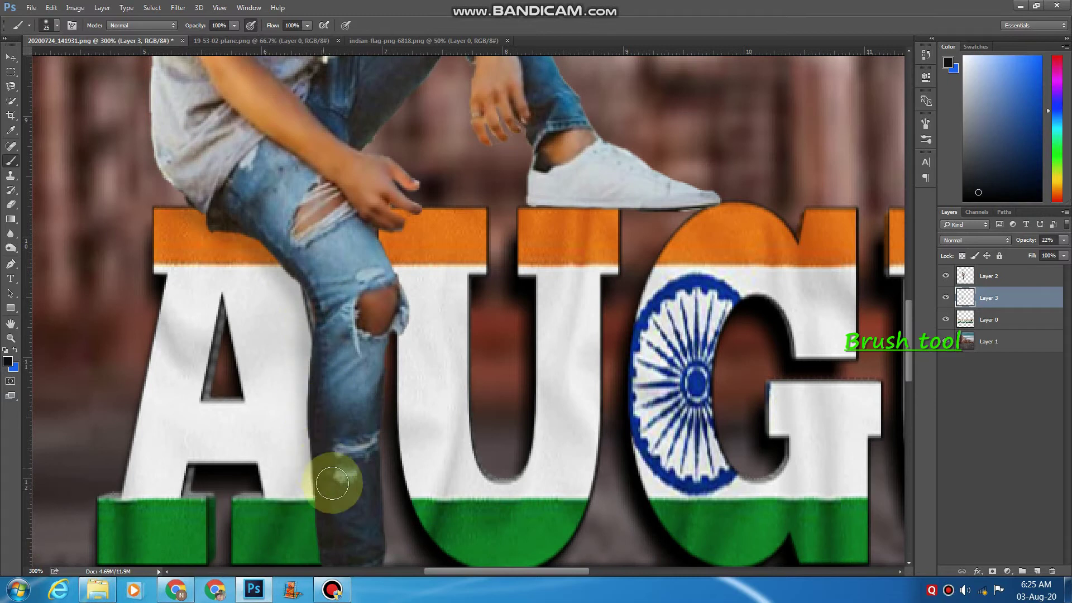
{"action": "scroll", "coordinate": [325, 401], "scroll_direction": "down", "scroll_amount": 2}
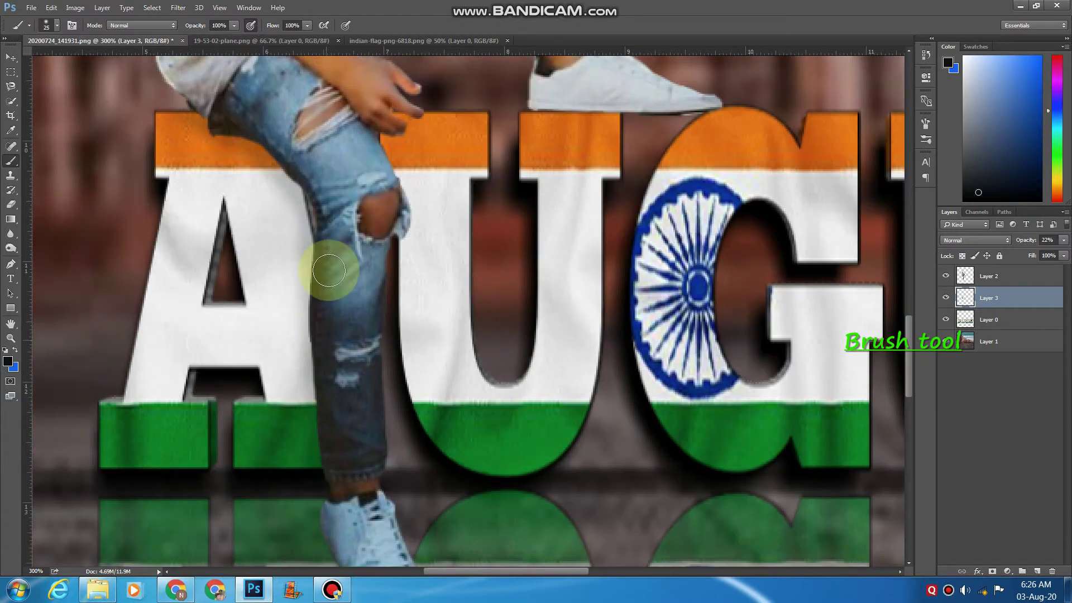
{"action": "left_click", "coordinate": [264, 142]}
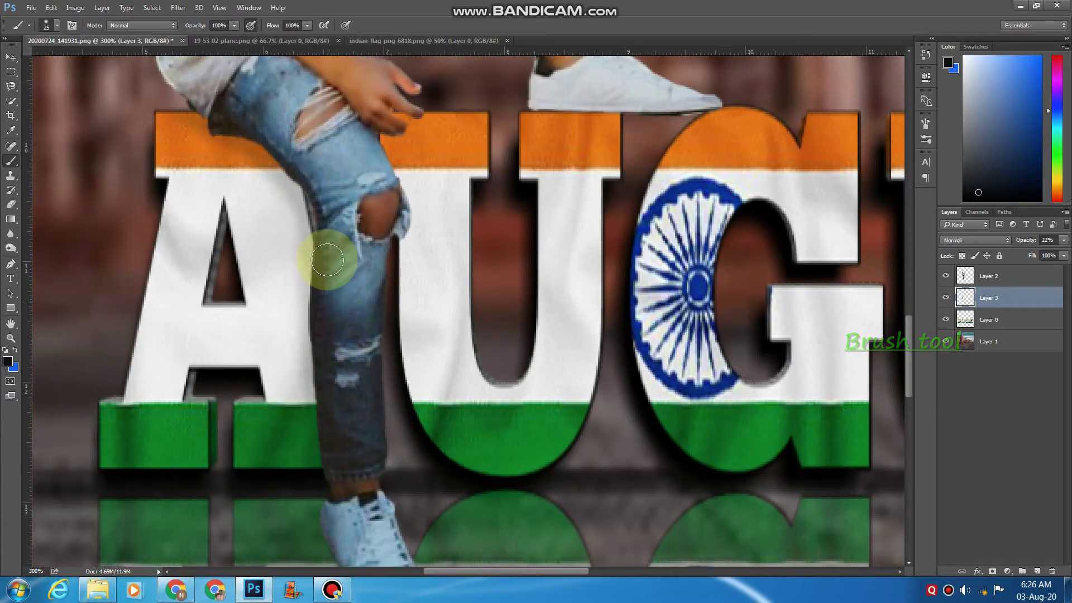
- Paint the soft black shadow around the lower shoe where it rests on the ground
{"action": "scroll", "coordinate": [328, 347], "scroll_direction": "down", "scroll_amount": 3}
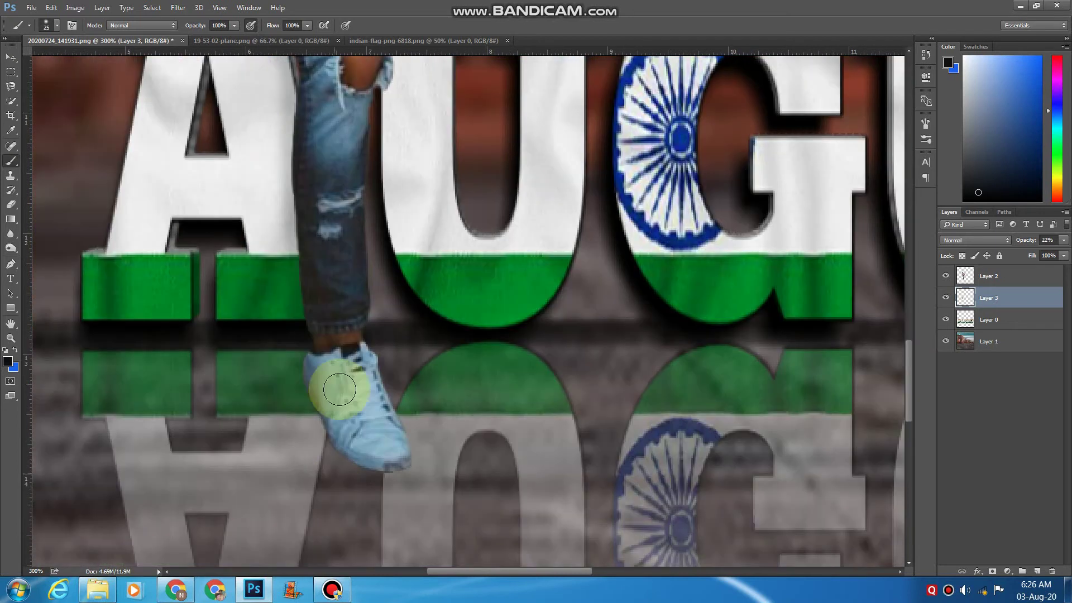
{"action": "mouse_move", "coordinate": [316, 388]}
{"action": "left_mouse_down"}
{"action": "mouse_move", "coordinate": [354, 460]}
{"action": "mouse_move", "coordinate": [311, 378]}
{"action": "mouse_move", "coordinate": [377, 454]}
{"action": "mouse_move", "coordinate": [317, 316]}
{"action": "mouse_move", "coordinate": [377, 453]}
{"action": "mouse_move", "coordinate": [390, 444]}
{"action": "mouse_move", "coordinate": [330, 360]}
{"action": "left_mouse_up"}
{"action": "scroll", "coordinate": [328, 251], "scroll_direction": "down", "scroll_amount": 4}
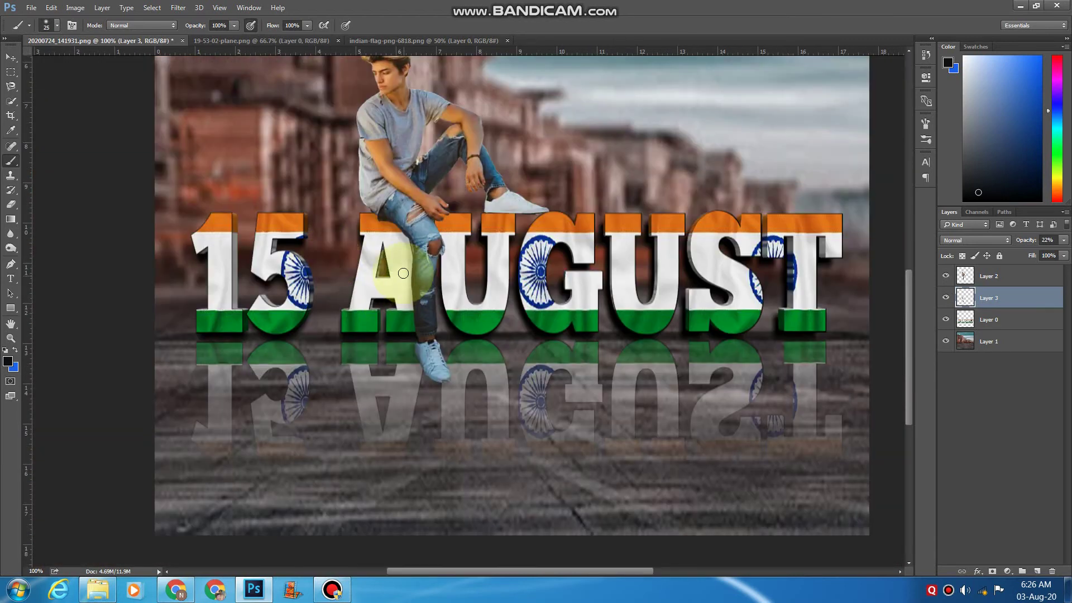
- Enlarge the soft brush to 70 px and paint a broader shadow around the thigh and leg over the letters
{"action": "scroll", "coordinate": [305, 159], "scroll_direction": "up", "scroll_amount": 3}
{"action": "right_click", "coordinate": [295, 159]}
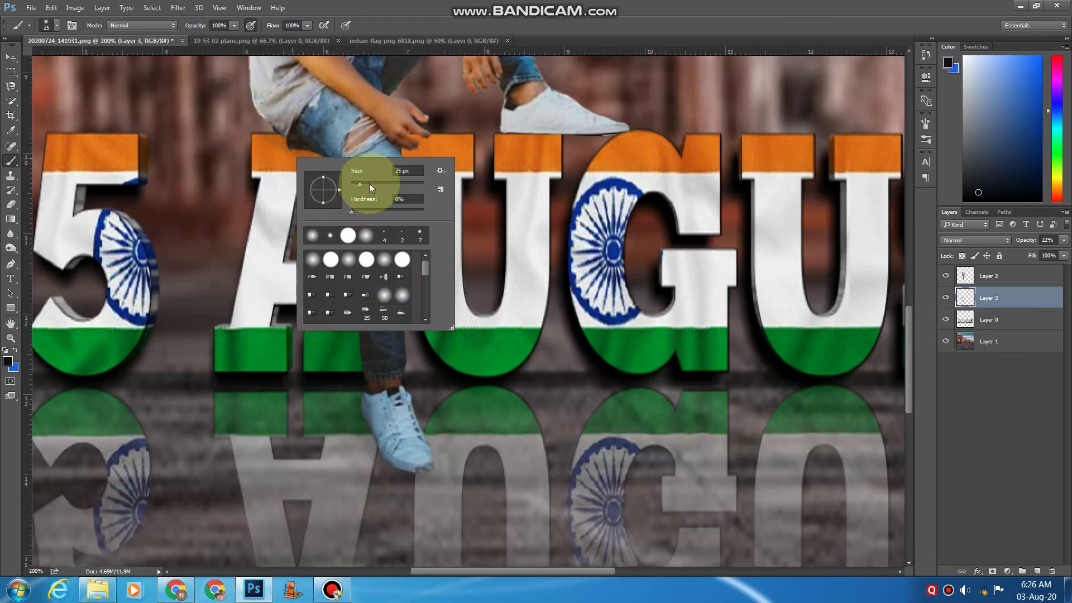
{"action": "left_click", "coordinate": [370, 186]}
{"action": "left_click", "coordinate": [262, 138]}
{"action": "key", "text": "bracketright"}
{"action": "key", "text": "bracketright"}
{"action": "key", "text": "bracketright"}
{"action": "key", "text": "bracketright"}
{"action": "key", "text": "bracketright"}
{"action": "key", "text": "bracketright"}
{"action": "key", "text": "bracketright"}
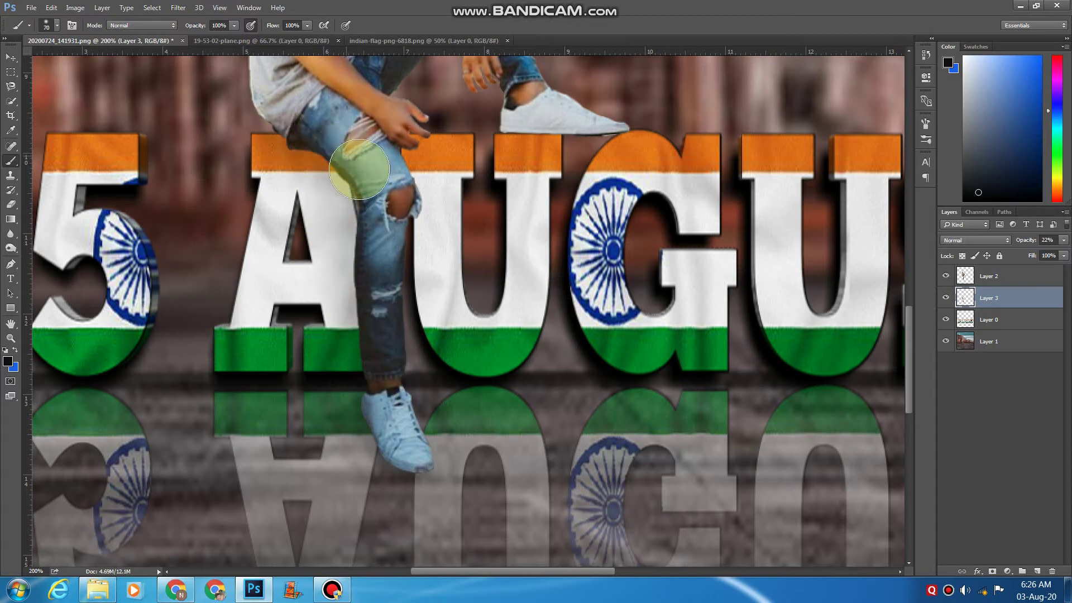
{"action": "key", "text": "ctrl+minus"}
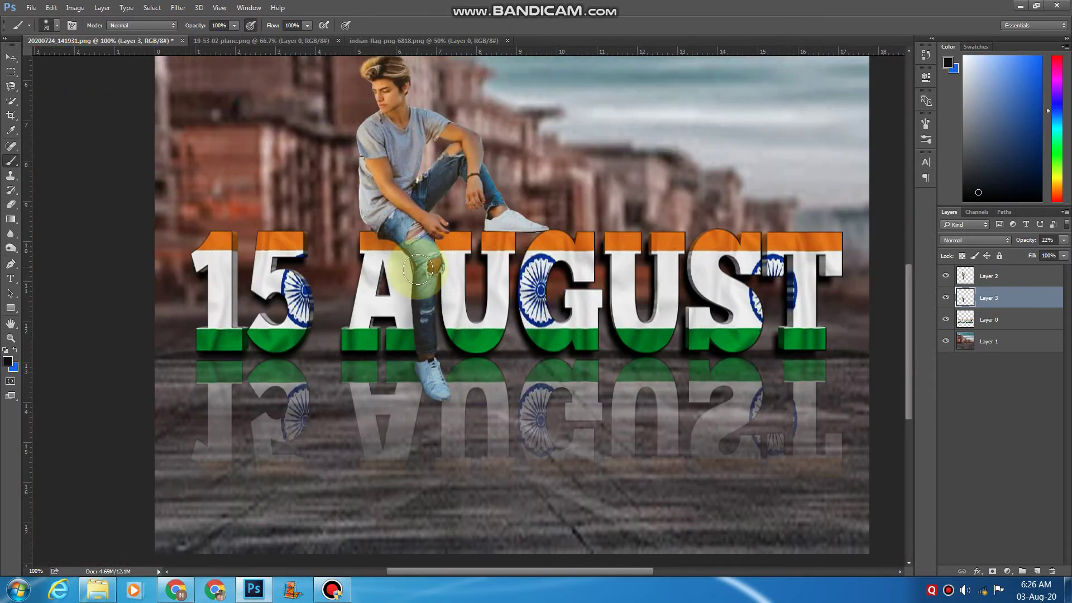
- Add another layer at 36% opacity beneath the man and deepen the shadow along his hanging leg with a 45 px brush
{"action": "left_click", "coordinate": [1036, 571]}
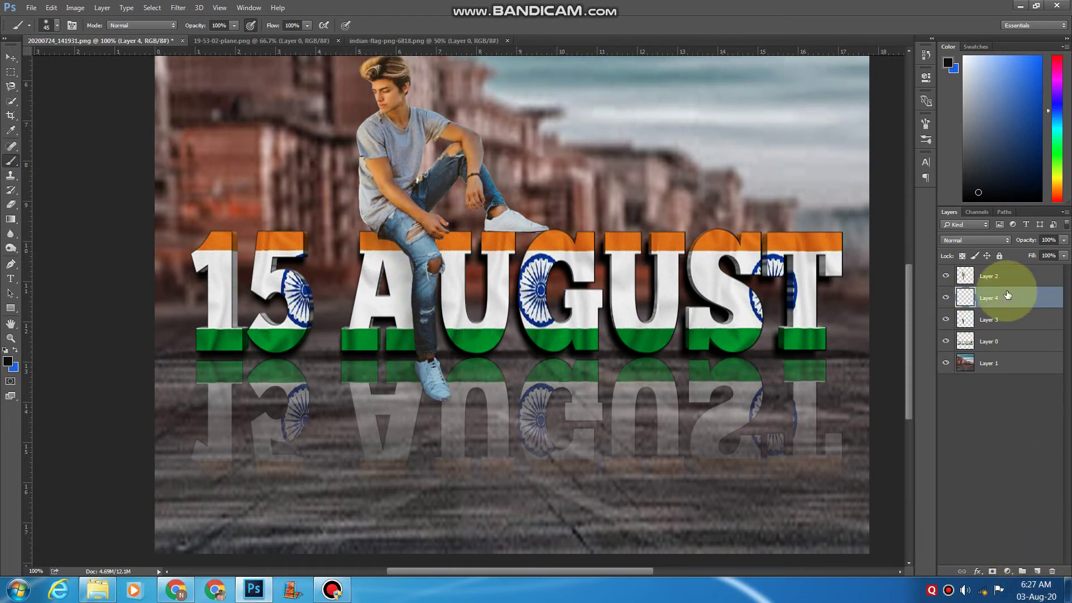
{"action": "left_click", "coordinate": [1063, 240]}
{"action": "left_click_drag", "start_coordinate": [1033, 252], "coordinate": [1033, 252]}
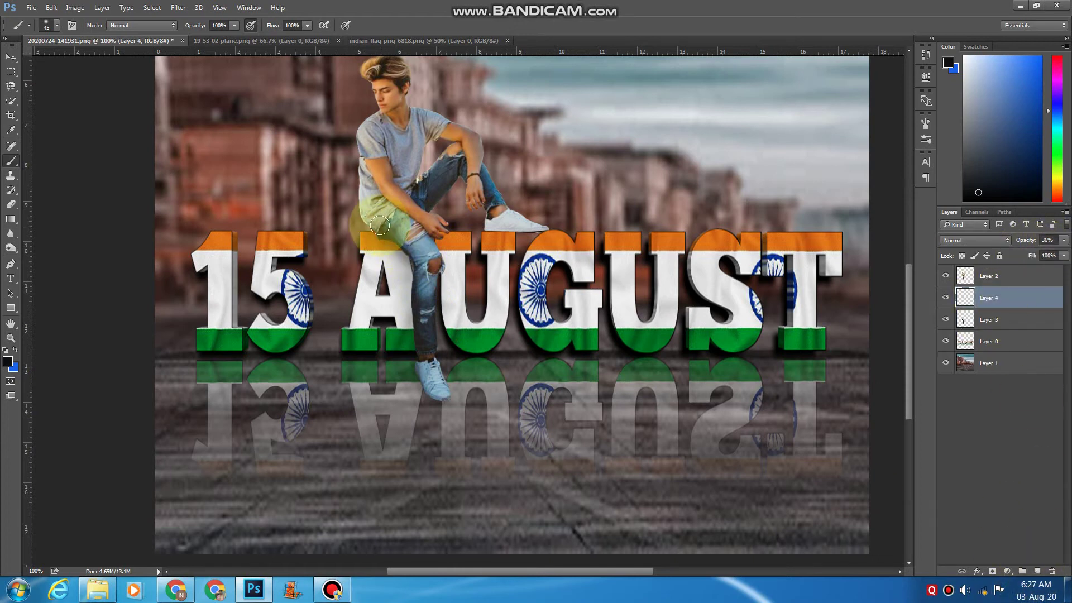
{"action": "mouse_move", "coordinate": [420, 326]}
{"action": "left_mouse_down"}
{"action": "mouse_move", "coordinate": [419, 285]}
{"action": "mouse_move", "coordinate": [432, 386]}
{"action": "mouse_move", "coordinate": [427, 311]}
{"action": "mouse_move", "coordinate": [383, 228]}
{"action": "mouse_move", "coordinate": [408, 246]}
{"action": "mouse_move", "coordinate": [373, 224]}
{"action": "mouse_move", "coordinate": [395, 238]}
{"action": "mouse_move", "coordinate": [421, 296]}
{"action": "left_mouse_up"}
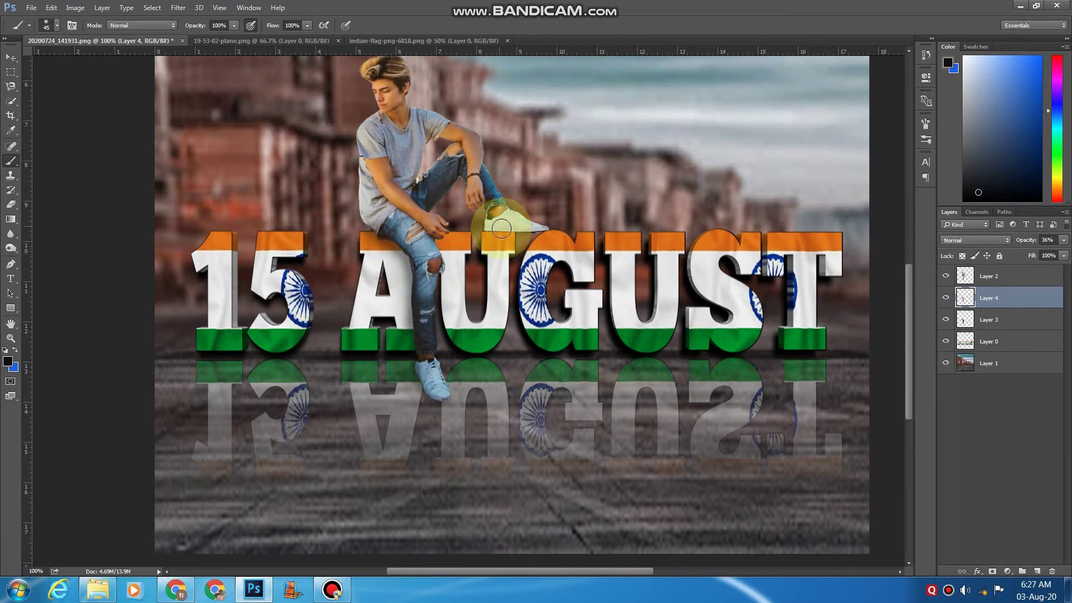
- Paint a narrow shadow beneath the raised shoe on the letters U and G with a smaller 15 px brush
{"action": "scroll", "coordinate": [501, 228], "scroll_direction": "up", "scroll_amount": 2}
{"action": "left_click_drag", "start_coordinate": [598, 188], "coordinate": [541, 433]}
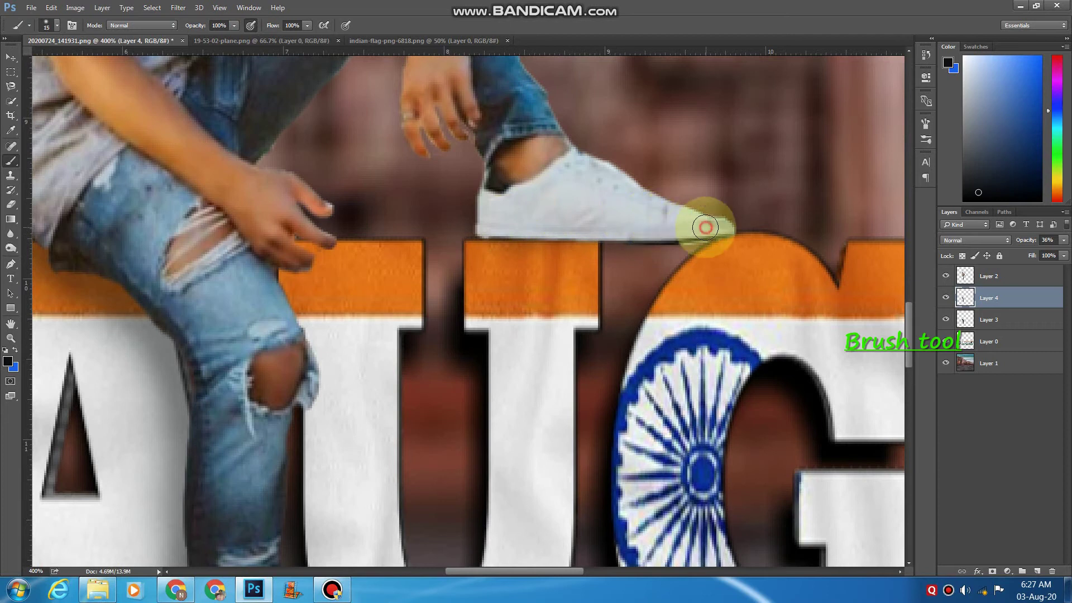
{"action": "key", "text": "bracketleft"}
{"action": "key", "text": "bracketleft"}
{"action": "key", "text": "bracketleft"}
{"action": "key", "text": "bracketleft"}
- Add a new layer at 33% opacity, shade the contact beneath the raised shoe with a 10 px brush, and lower the opacity further
{"action": "left_click", "coordinate": [1038, 570]}
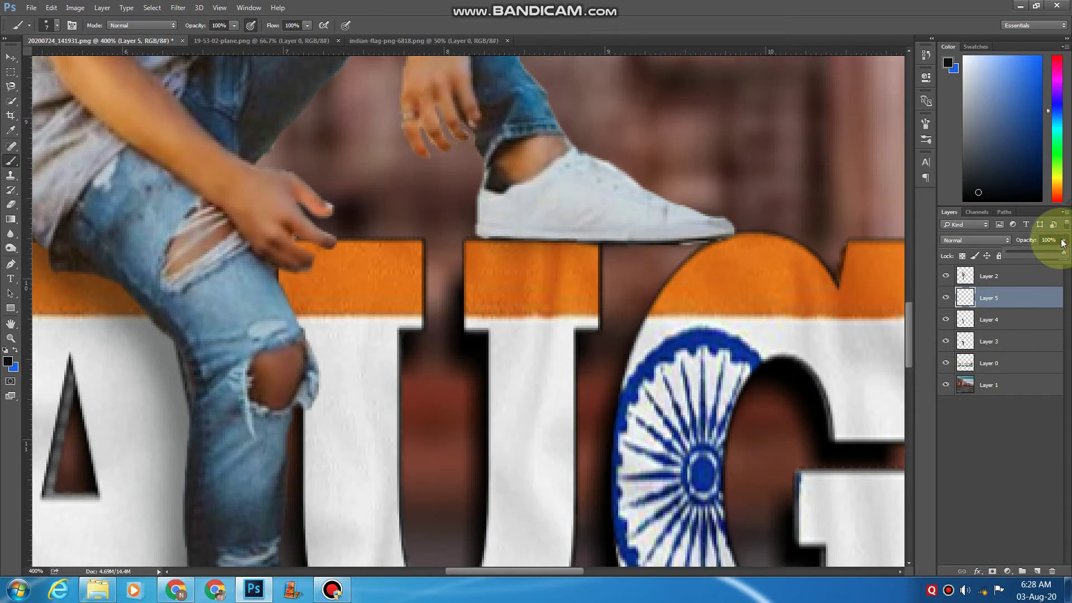
{"action": "left_click_drag", "start_coordinate": [1026, 256], "coordinate": [1025, 256]}
{"action": "key", "text": "bracketright"}
{"action": "key", "text": "bracketright"}
{"action": "key", "text": "bracketright"}
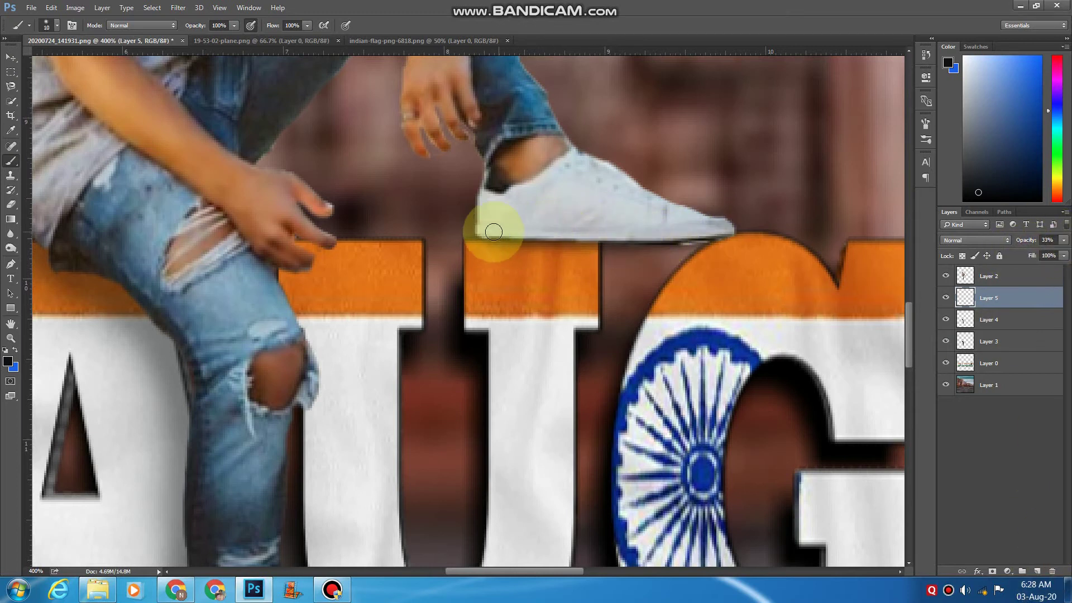
{"action": "left_click", "coordinate": [1064, 240]}
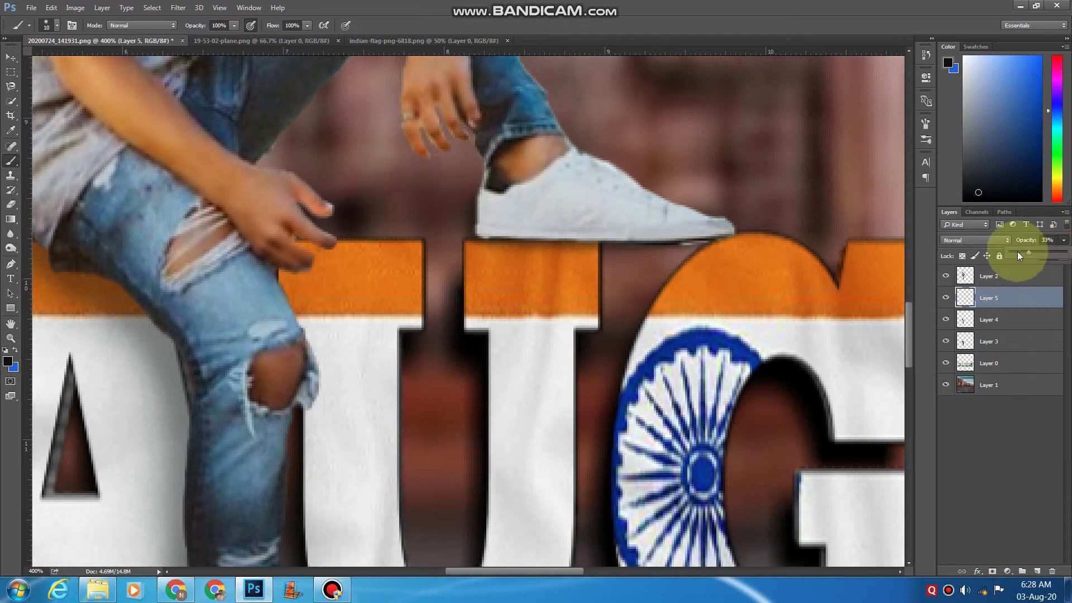
{"action": "left_click_drag", "start_coordinate": [1017, 251], "coordinate": [1019, 252]}
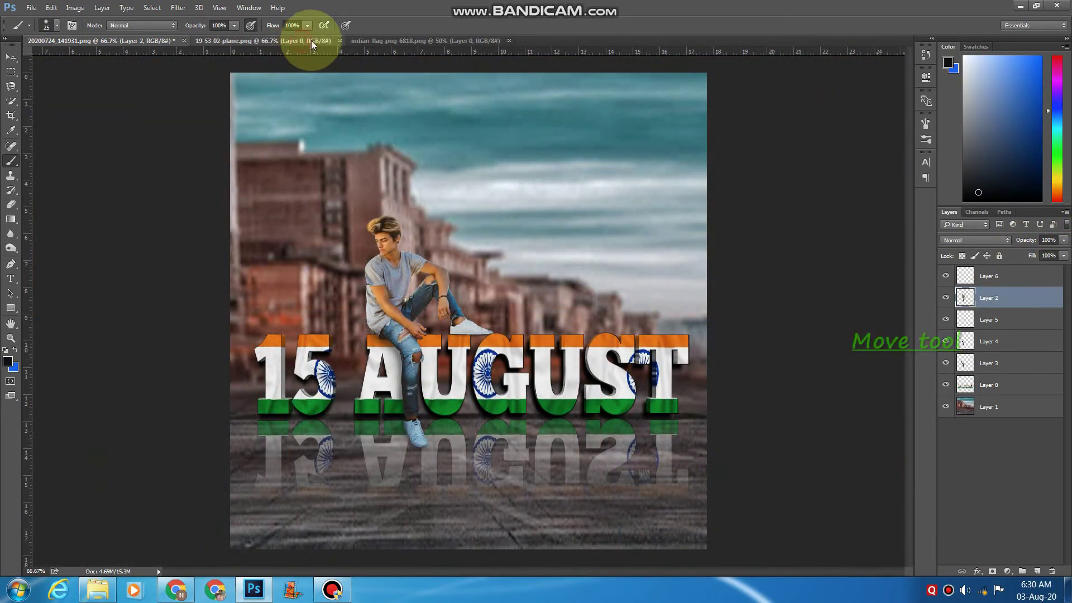
- Copy the jets with tricolour smoke from 19-53-02-plane.png into the sky of the composite using the Move tool
{"action": "left_click", "coordinate": [311, 40]}
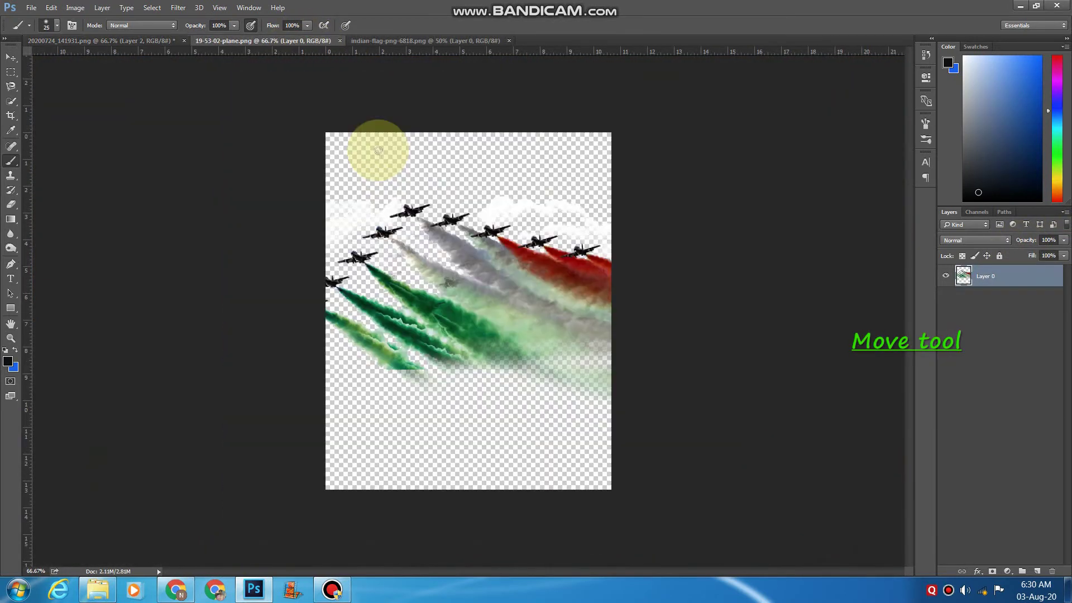
{"action": "left_click", "coordinate": [9, 57]}
{"action": "left_click_drag", "start_coordinate": [459, 289], "coordinate": [580, 197]}
- Scale down the jets layer with Free Transform to fit the upper-right sky, flush with the canvas's right edge
{"action": "key", "text": "ctrl+t"}
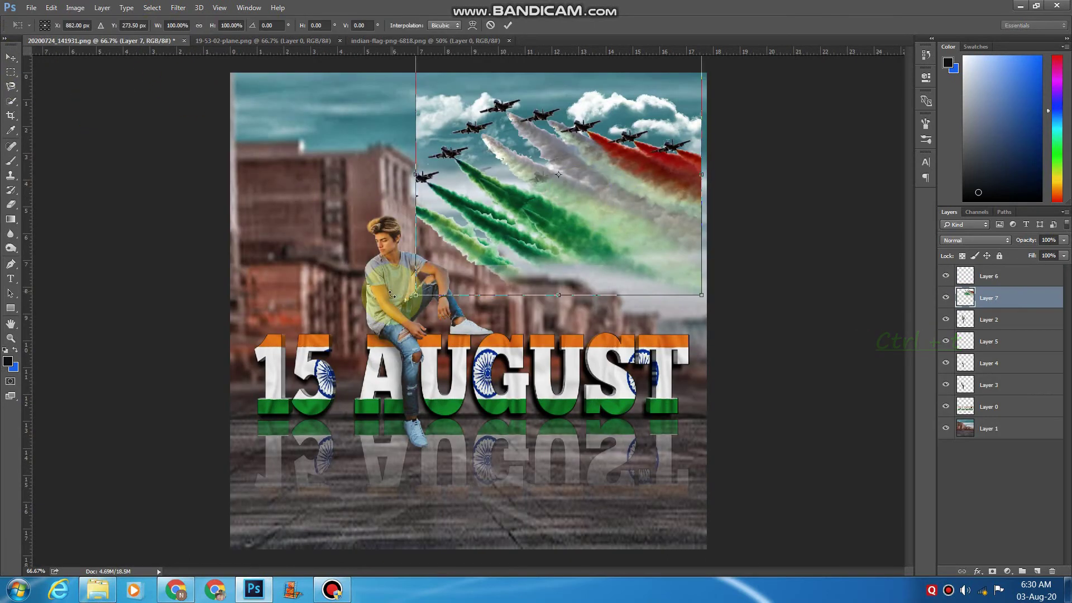
{"action": "left_click_drag", "start_coordinate": [415, 173], "coordinate": [493, 165]}
{"action": "left_click_drag", "start_coordinate": [700, 167], "coordinate": [706, 166]}
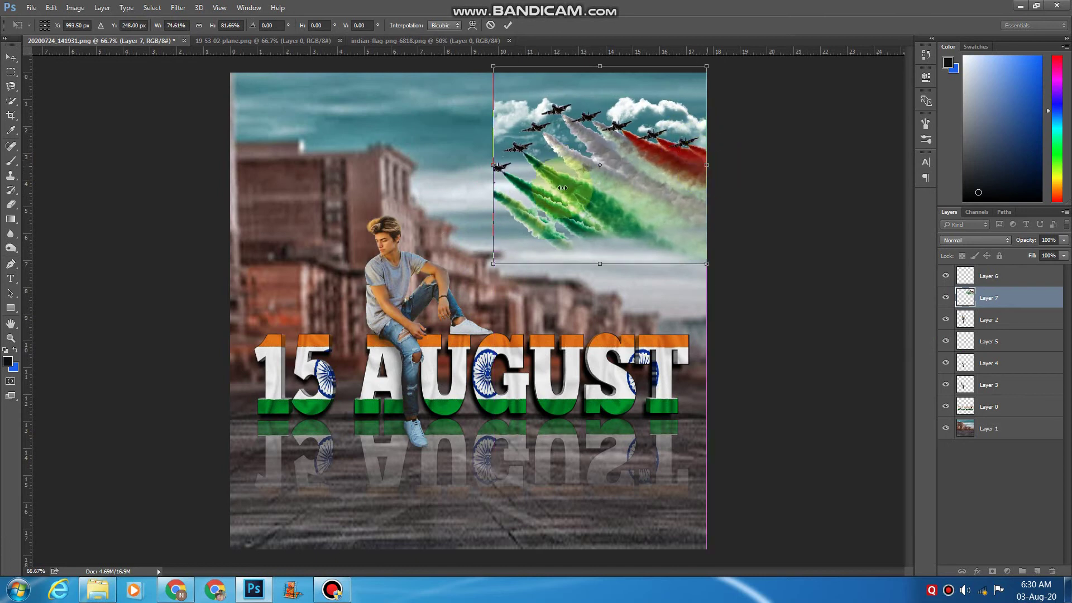
{"action": "left_click_drag", "start_coordinate": [493, 66], "coordinate": [428, 53]}
{"action": "key", "text": "Return"}
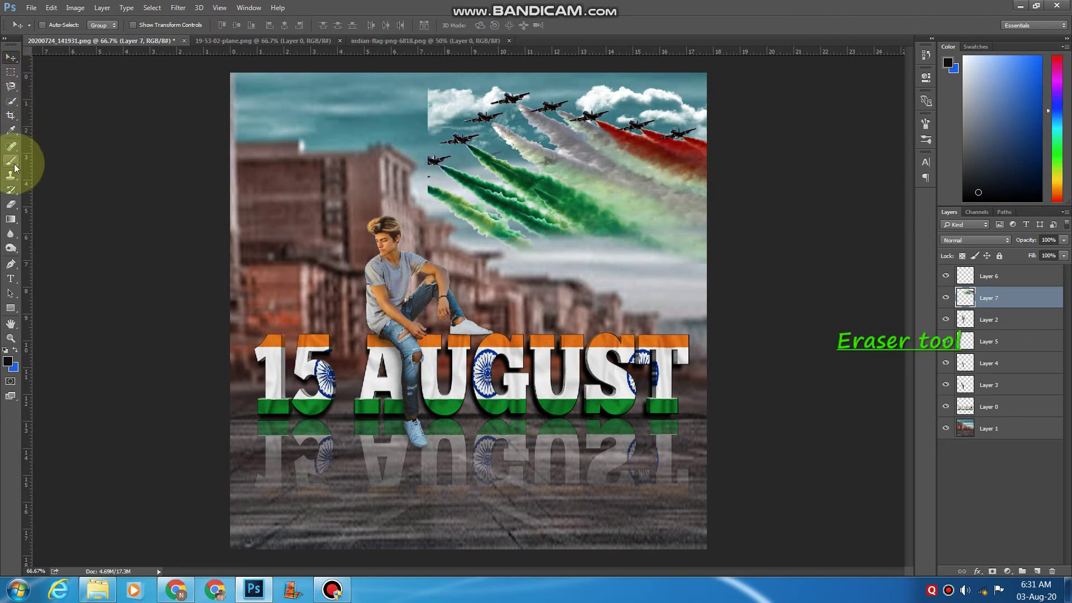
- Choose the Eraser tool, move the jets layer above Layer 6, and toggle its visibility to compare the sky
{"action": "left_click", "coordinate": [11, 205]}
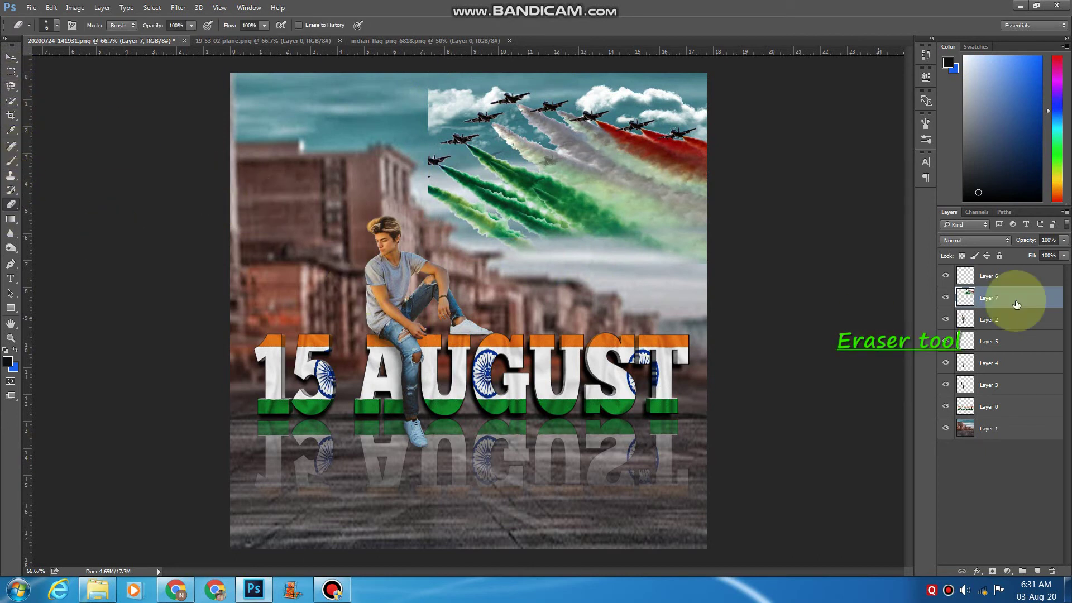
{"action": "left_click_drag", "start_coordinate": [958, 290], "coordinate": [949, 269]}
{"action": "left_click", "coordinate": [946, 279]}
{"action": "left_click", "coordinate": [946, 277]}
{"action": "left_click", "coordinate": [946, 277]}
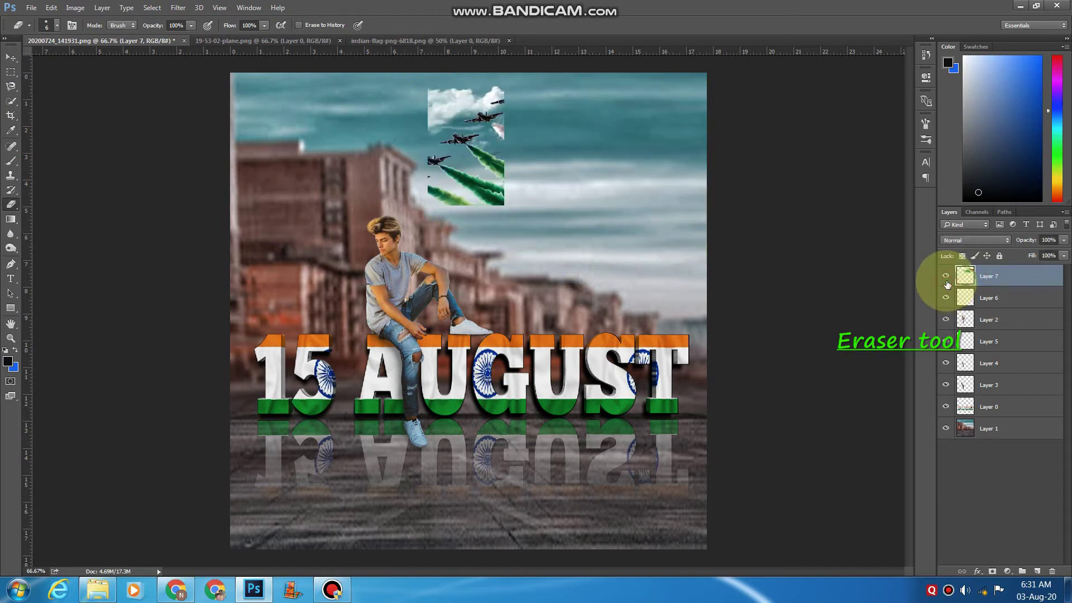
{"action": "left_click", "coordinate": [945, 276]}
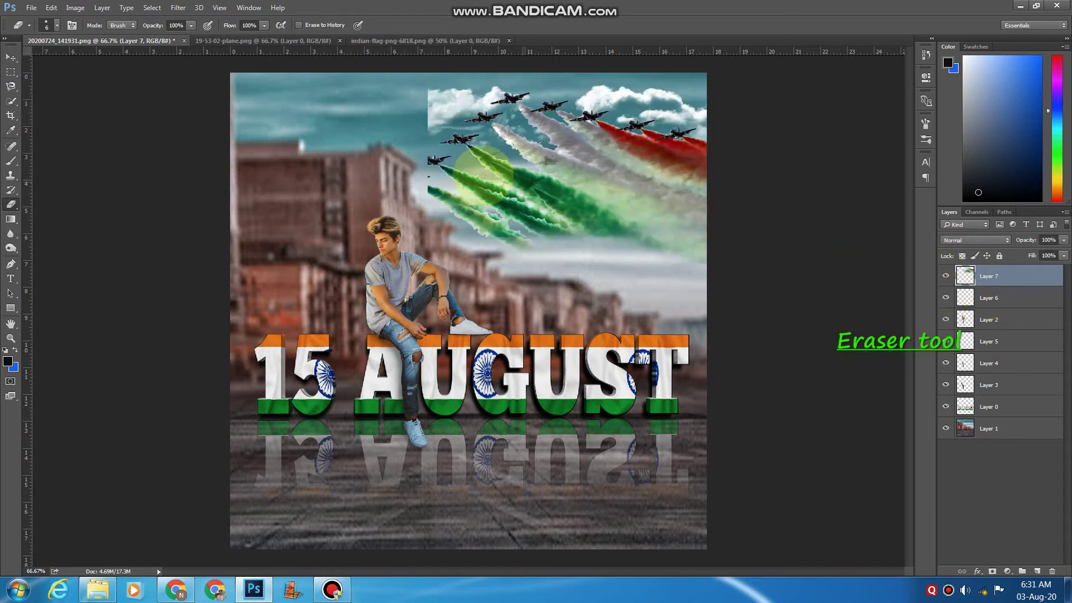
- Erase the jets layer's hard cloud edges and lower-left smoke with a 60 to 80 px brush, and lower the layer's opacity to 96%
{"action": "right_click", "coordinate": [426, 143]}
{"action": "left_click", "coordinate": [395, 119]}
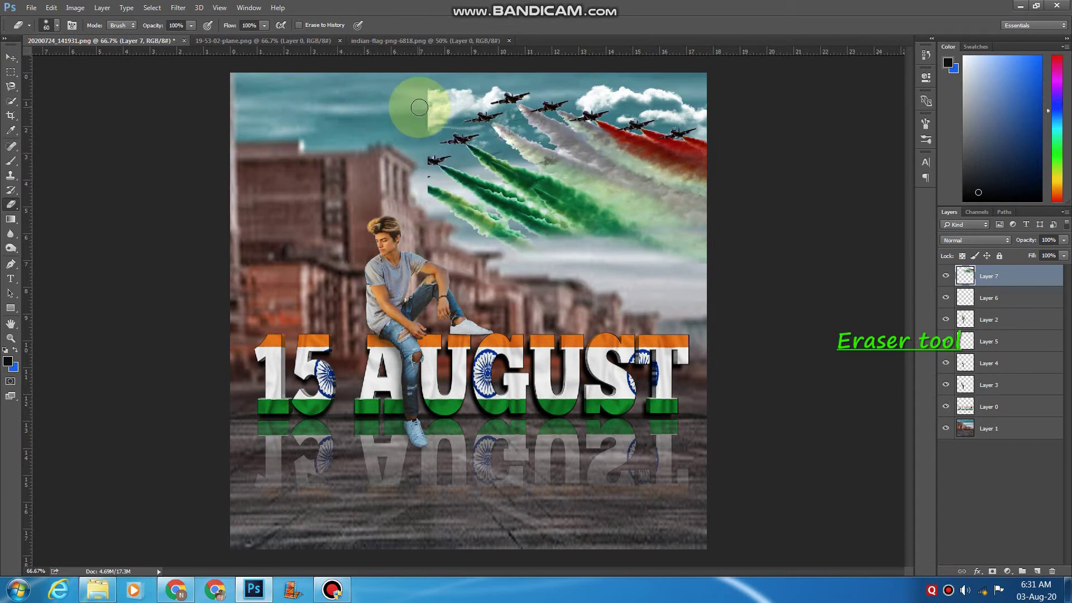
{"action": "mouse_move", "coordinate": [417, 89]}
{"action": "left_mouse_down"}
{"action": "mouse_move", "coordinate": [416, 147]}
{"action": "mouse_move", "coordinate": [444, 85]}
{"action": "mouse_move", "coordinate": [497, 75]}
{"action": "mouse_move", "coordinate": [555, 85]}
{"action": "mouse_move", "coordinate": [589, 71]}
{"action": "mouse_move", "coordinate": [586, 81]}
{"action": "mouse_move", "coordinate": [690, 92]}
{"action": "mouse_move", "coordinate": [720, 157]}
{"action": "left_mouse_up"}
{"action": "mouse_move", "coordinate": [404, 210]}
{"action": "left_mouse_down"}
{"action": "mouse_move", "coordinate": [431, 190]}
{"action": "mouse_move", "coordinate": [501, 244]}
{"action": "left_mouse_up"}
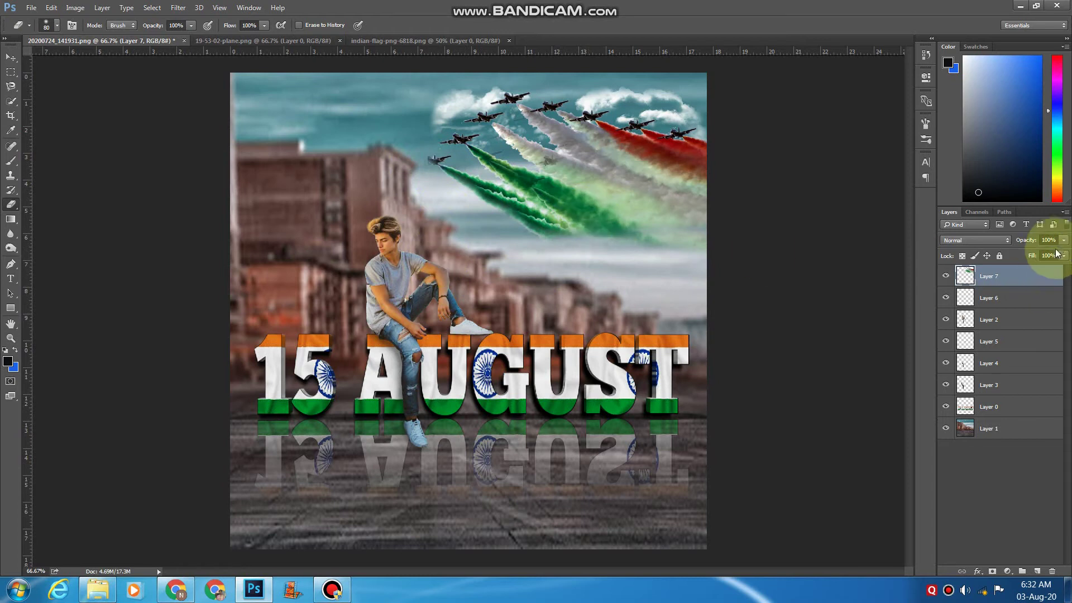
{"action": "left_click_drag", "start_coordinate": [1043, 256], "coordinate": [1062, 259]}
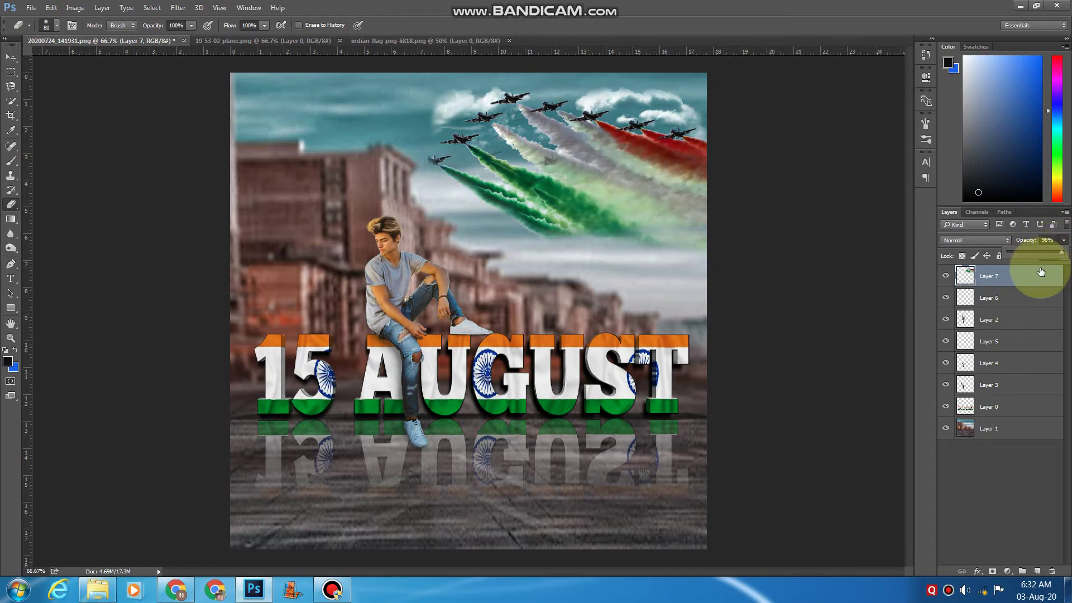
- Close the plane image and copy the flag from indian-flag-png-6818.png into the composite with the Move tool
{"action": "left_click", "coordinate": [339, 41]}
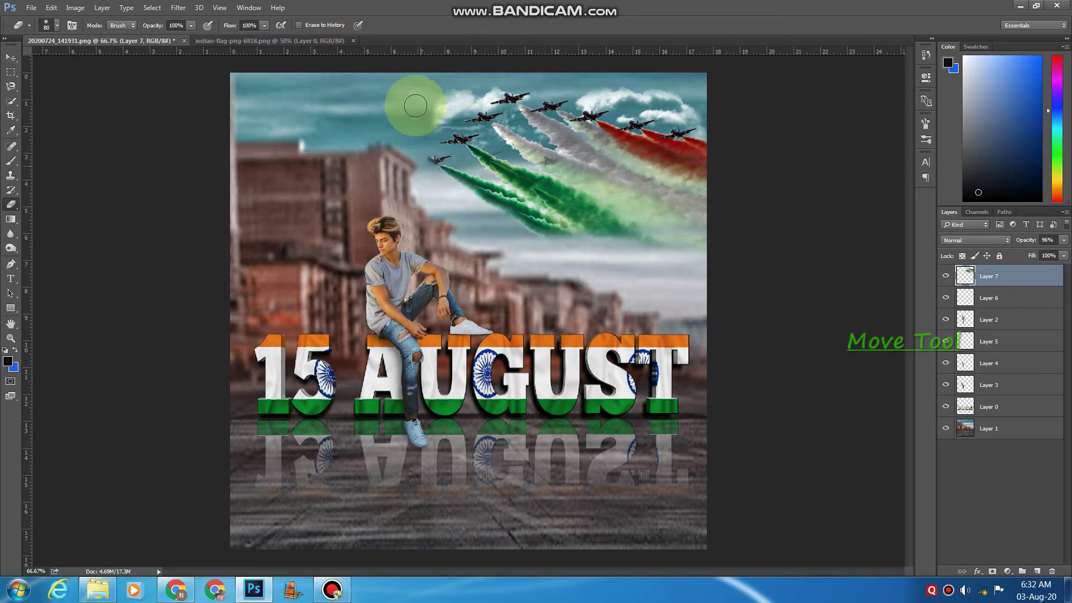
{"action": "left_click", "coordinate": [279, 41]}
{"action": "left_click", "coordinate": [11, 57]}
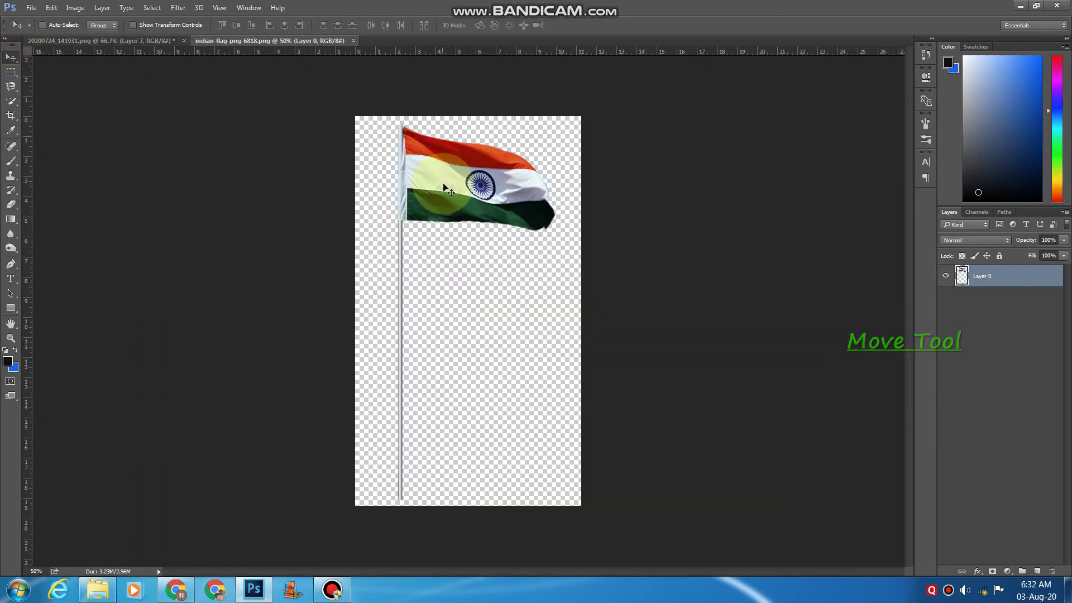
{"action": "left_click_drag", "start_coordinate": [445, 188], "coordinate": [348, 237]}
- Scale the flag with Free Transform to about 51% width and 67% height, standing beside the man from the text's base to the canvas top
{"action": "key", "text": "ctrl+t"}
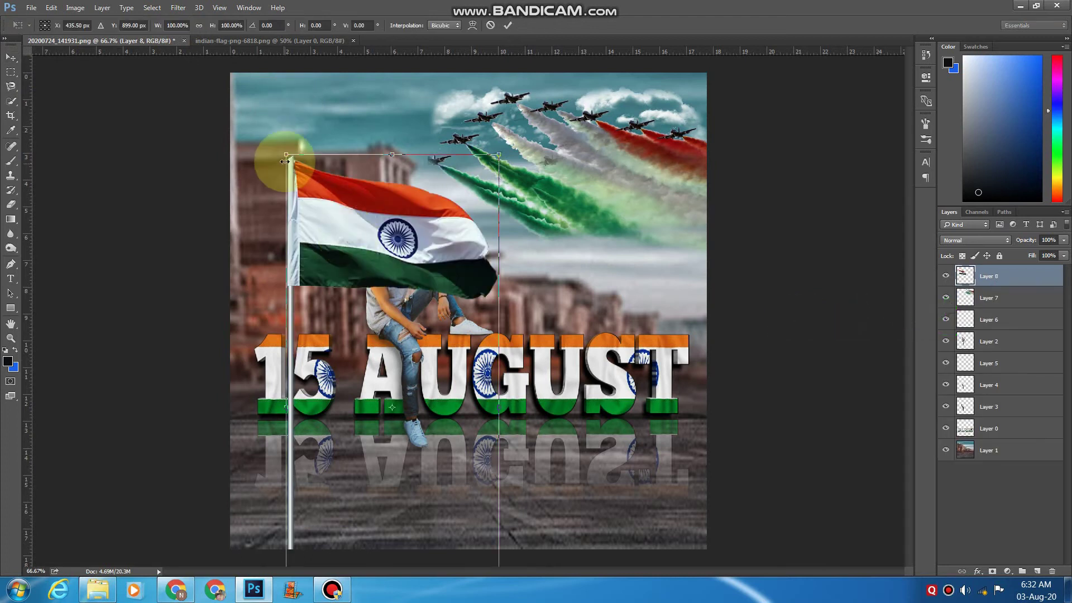
{"action": "left_click_drag", "start_coordinate": [286, 155], "coordinate": [391, 404]}
{"action": "left_click_drag", "start_coordinate": [450, 426], "coordinate": [383, 187]}
{"action": "left_click_drag", "start_coordinate": [389, 191], "coordinate": [389, 202]}
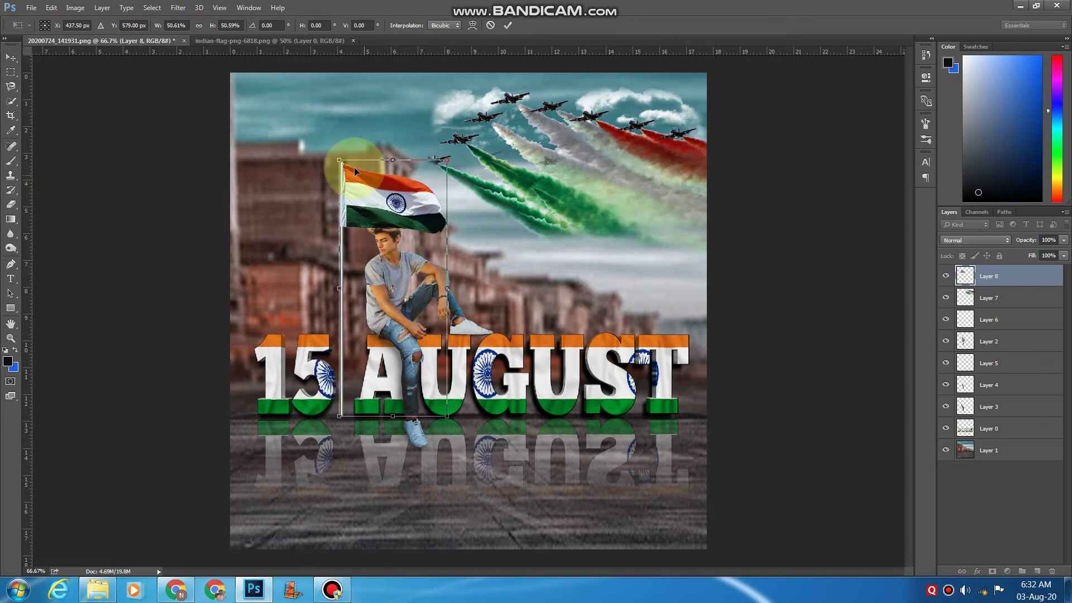
{"action": "left_click_drag", "start_coordinate": [339, 159], "coordinate": [342, 77]}
{"action": "left_click_drag", "start_coordinate": [447, 77], "coordinate": [454, 78]}
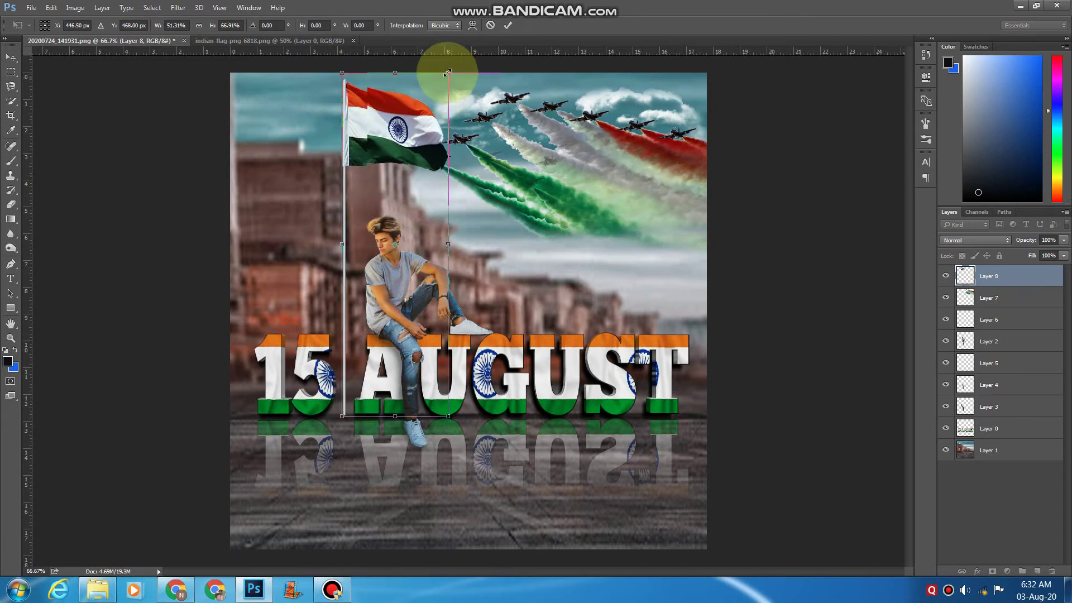
{"action": "key", "text": "Return"}
{"action": "key", "text": "ctrl+t"}
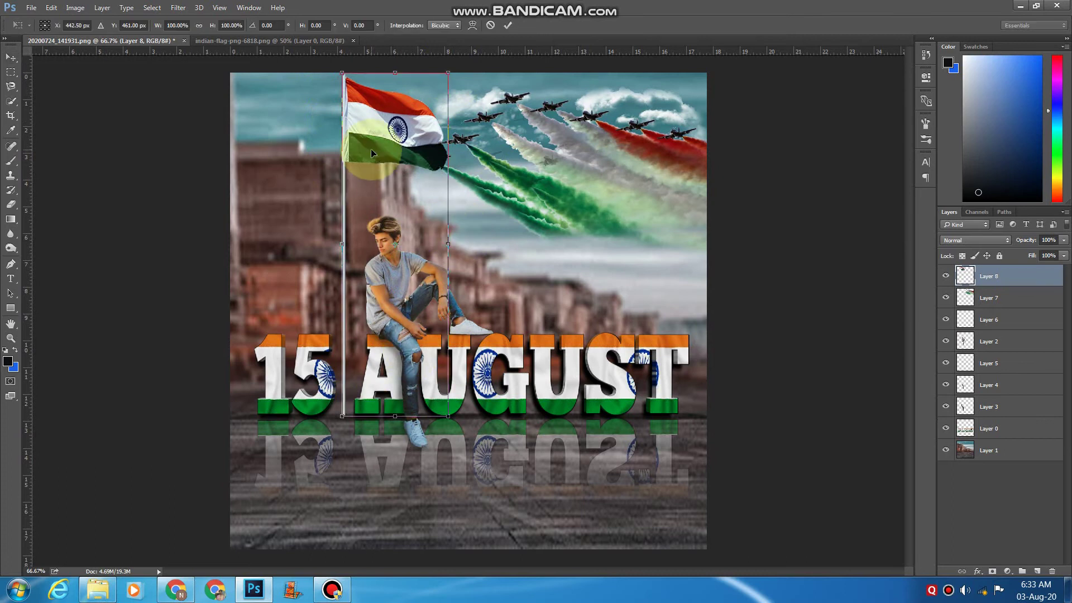
{"action": "mouse_move", "coordinate": [394, 78]}
{"action": "left_mouse_down"}
{"action": "mouse_move", "coordinate": [394, 103]}
{"action": "mouse_move", "coordinate": [393, 73]}
{"action": "left_mouse_up"}
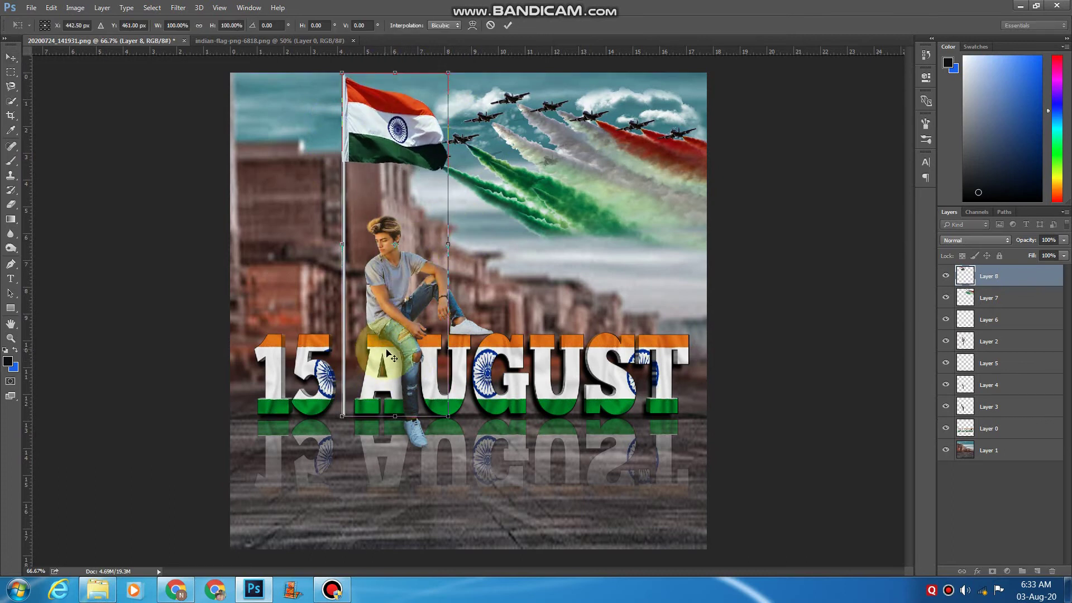
{"action": "key", "text": "Return"}
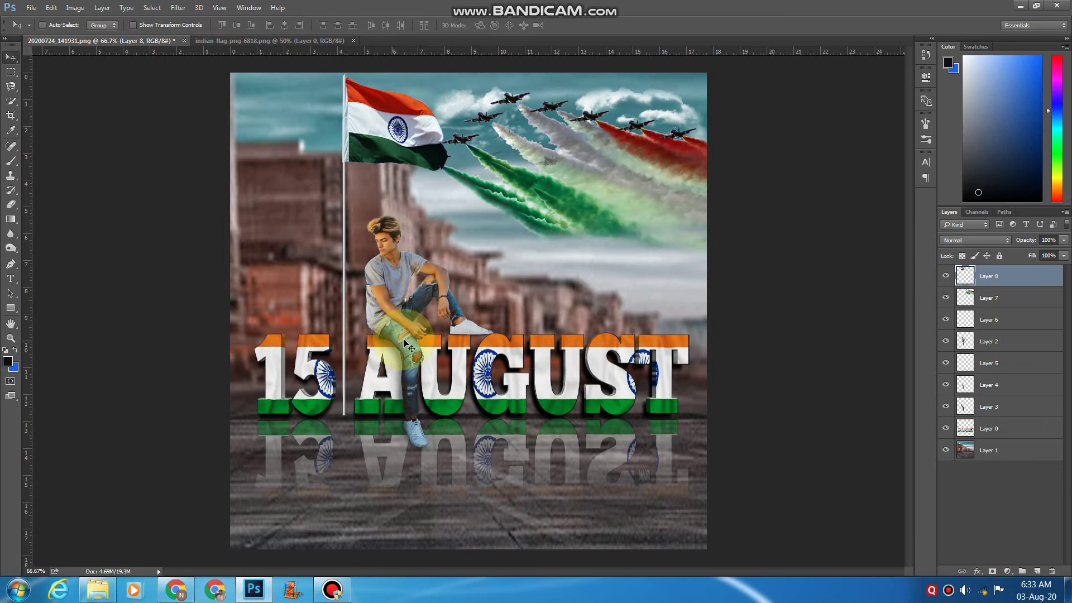
- Duplicate the flag layer, Layer 8, within the same document under the name Layer 8 copy
{"action": "right_click", "coordinate": [973, 276]}
{"action": "left_click", "coordinate": [986, 270]}
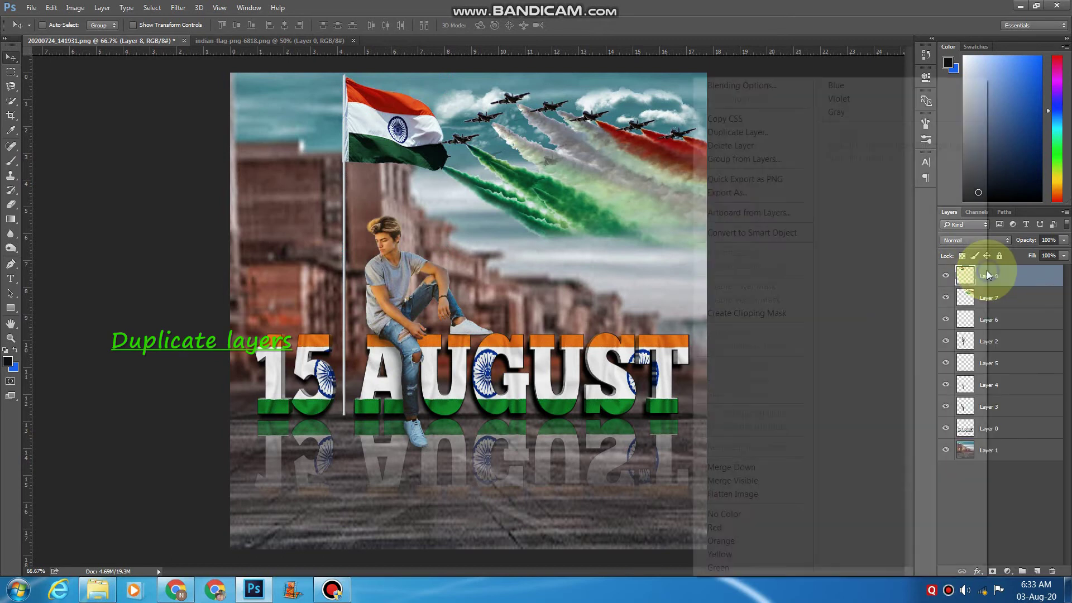
{"action": "right_click", "coordinate": [986, 270]}
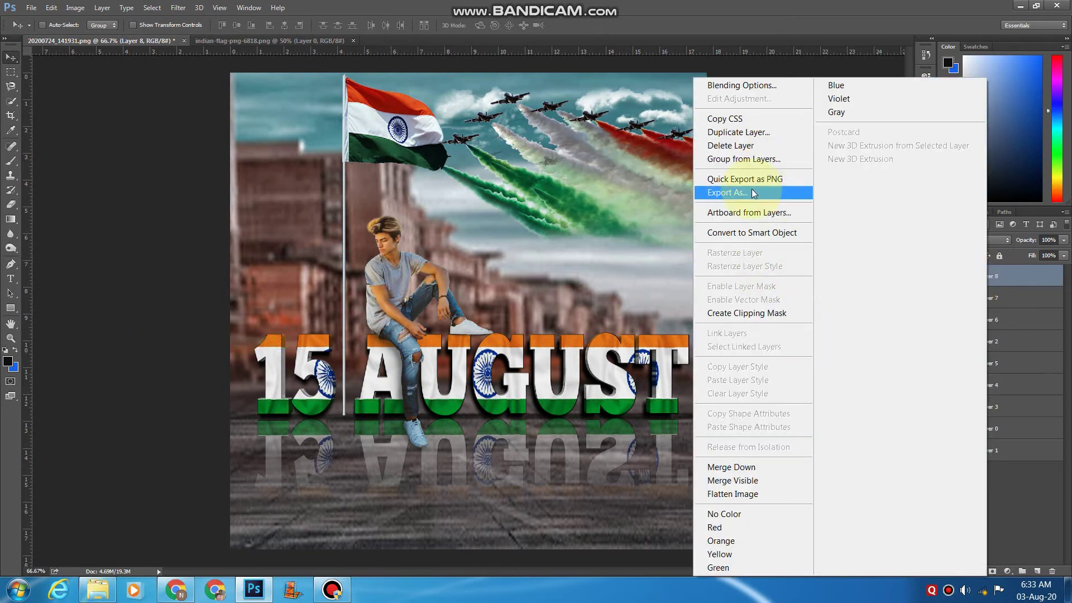
{"action": "left_click", "coordinate": [751, 133]}
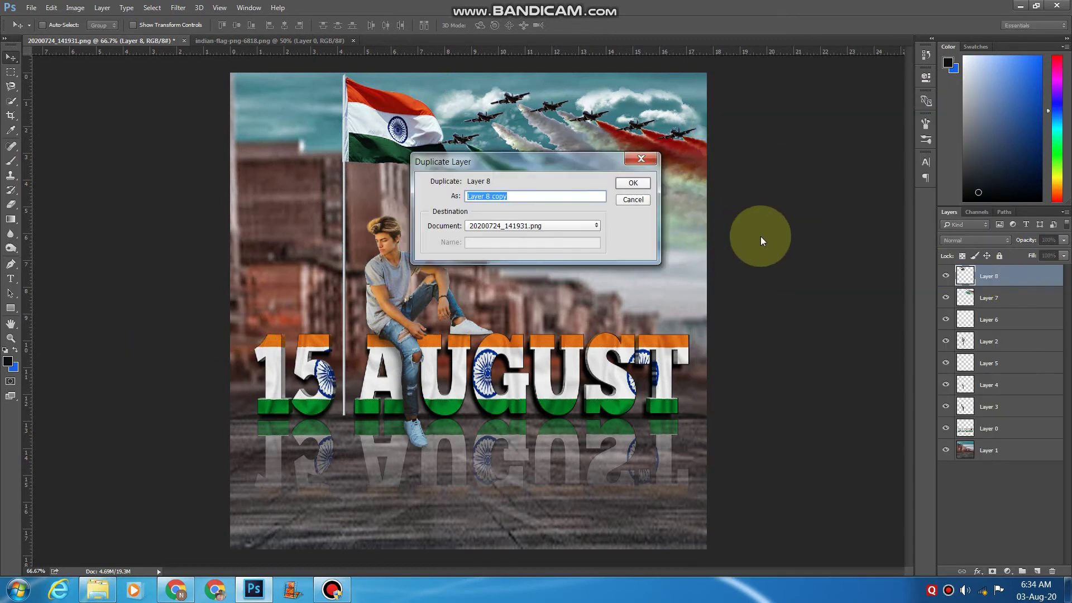
{"action": "key", "text": "Return"}
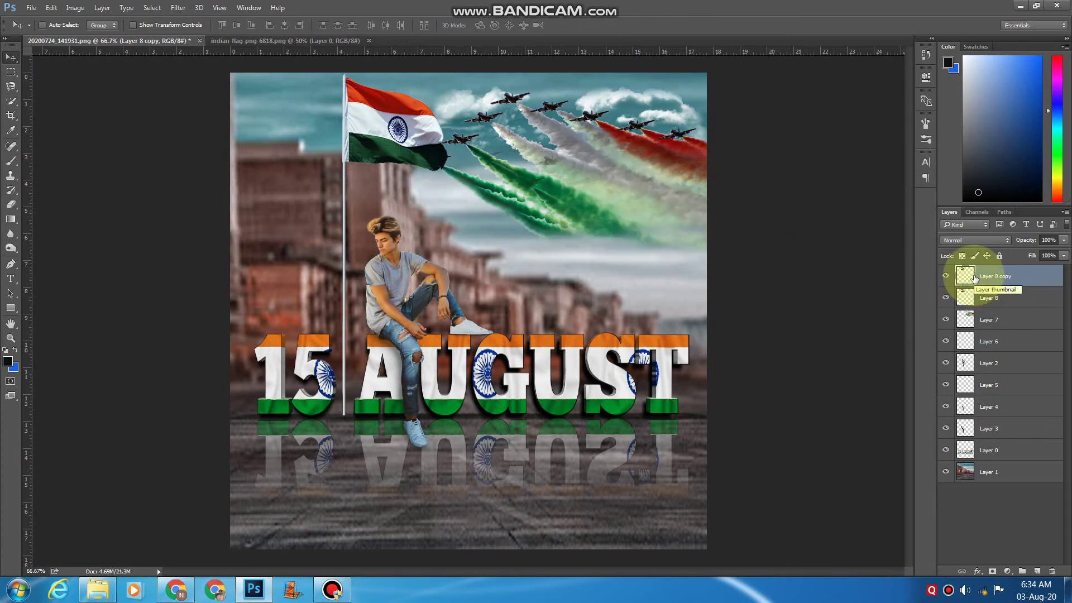
- Flip the flag copy downward at about 54% height, slant it across the floor from the pole's base, and reduce its opacity to 34%
{"action": "key", "text": "ctrl+t"}
{"action": "key", "text": "ctrl+t"}
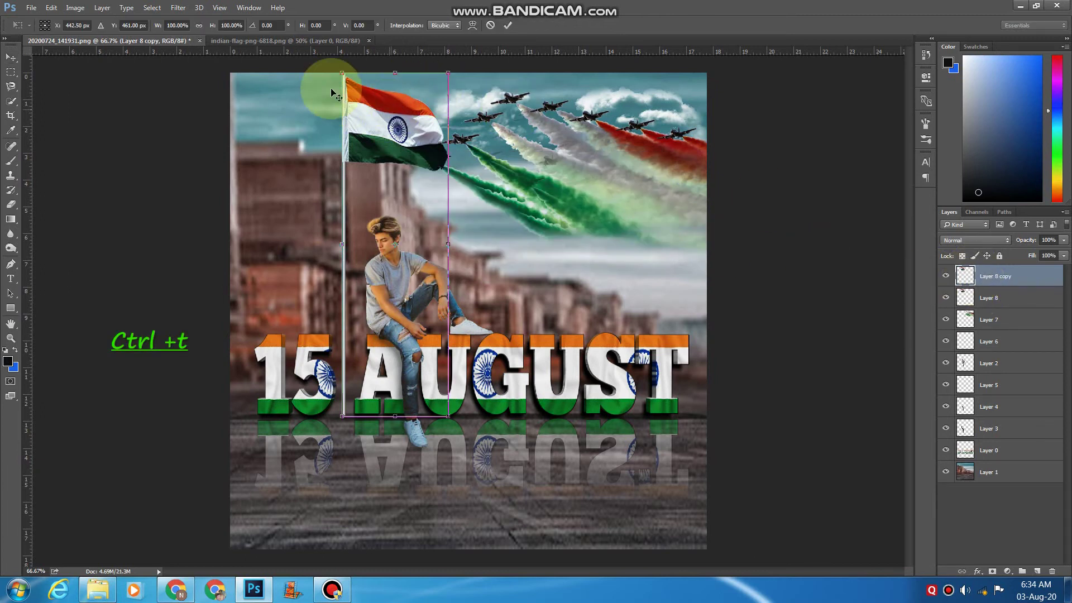
{"action": "left_click_drag", "start_coordinate": [397, 70], "coordinate": [254, 599]}
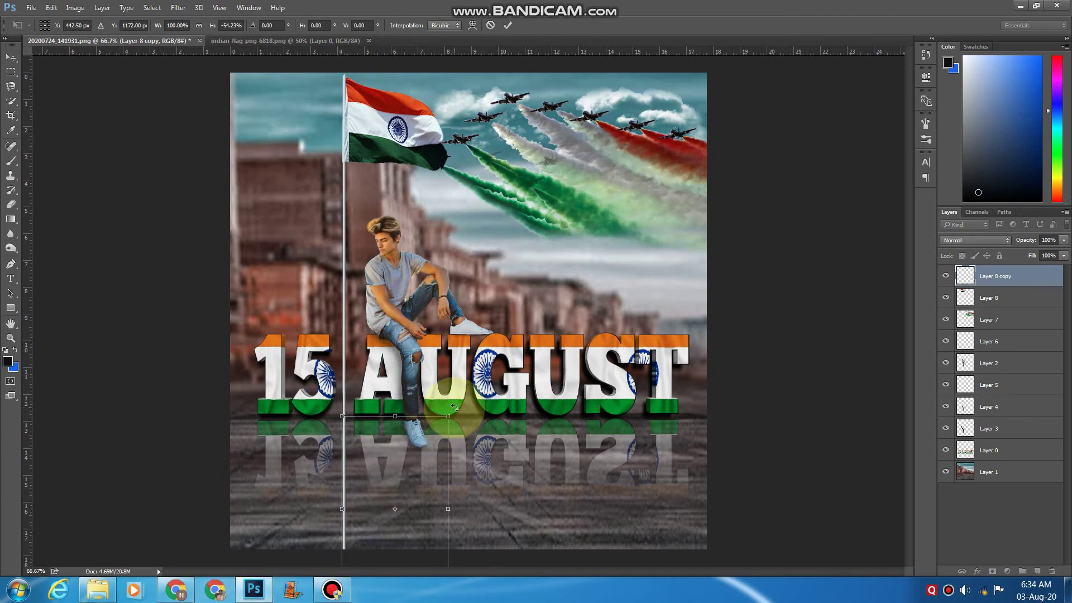
{"action": "left_click_drag", "start_coordinate": [455, 408], "coordinate": [360, 479]}
{"action": "double_click", "coordinate": [391, 488]}
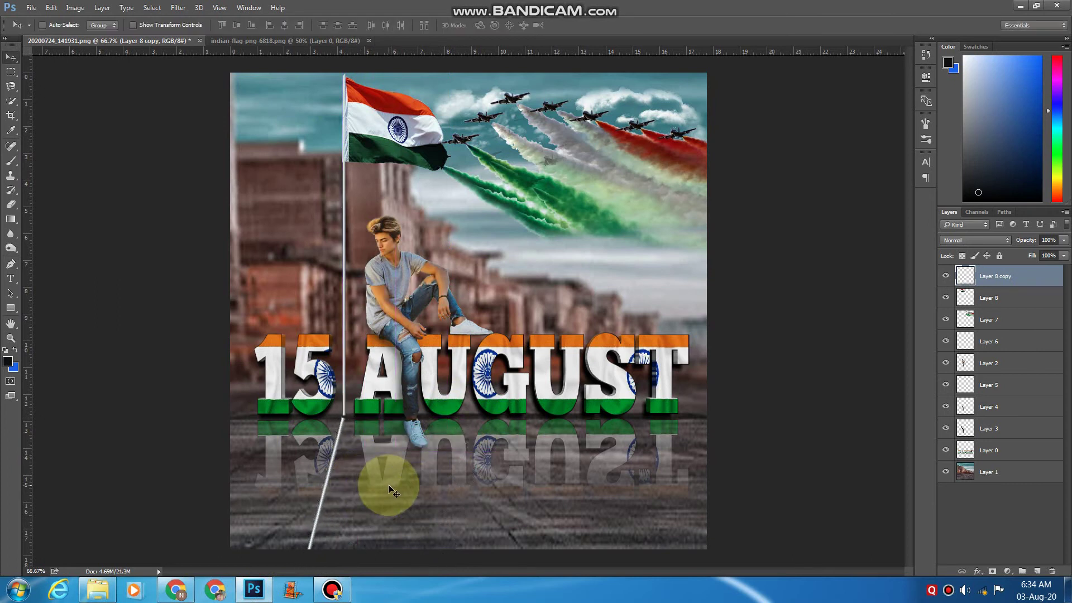
{"action": "left_click_drag", "start_coordinate": [347, 424], "coordinate": [346, 427]}
{"action": "left_click", "coordinate": [1063, 240]}
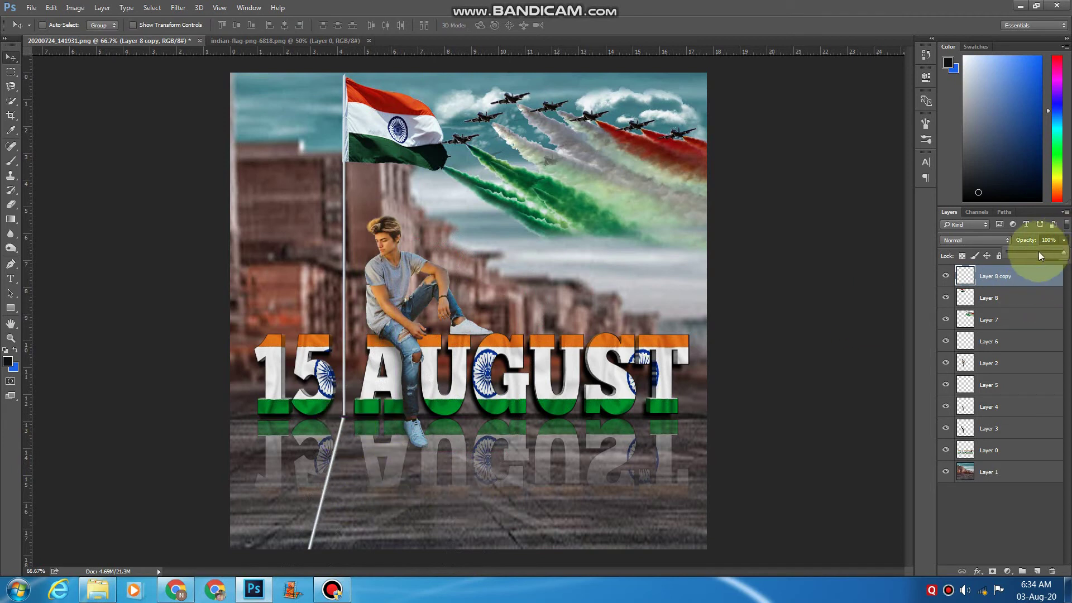
{"action": "left_click_drag", "start_coordinate": [1029, 252], "coordinate": [1024, 251]}
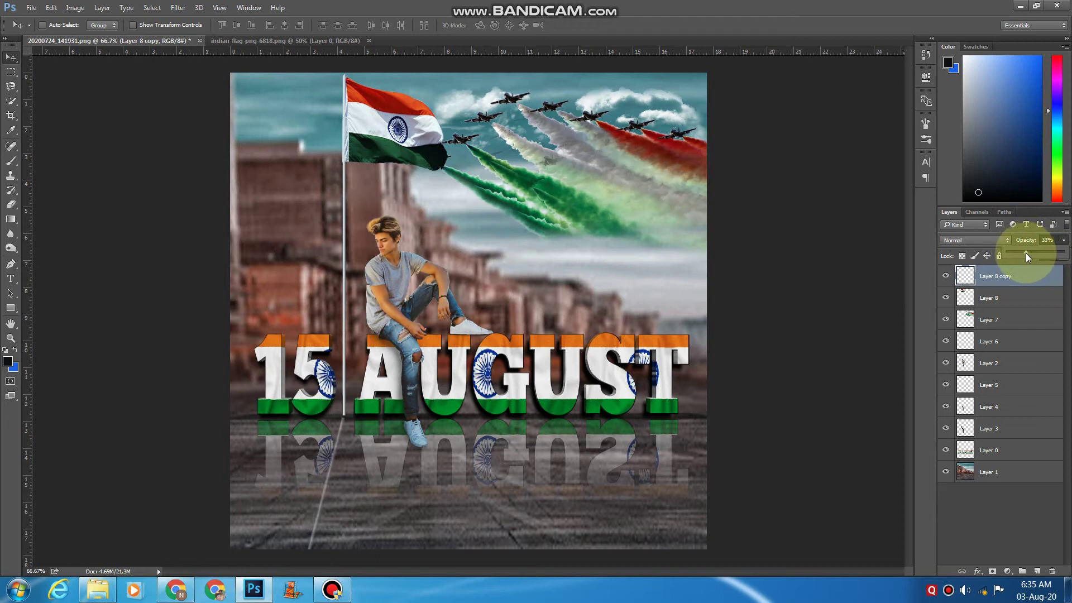
{"action": "left_click_drag", "start_coordinate": [1024, 253], "coordinate": [1023, 254]}
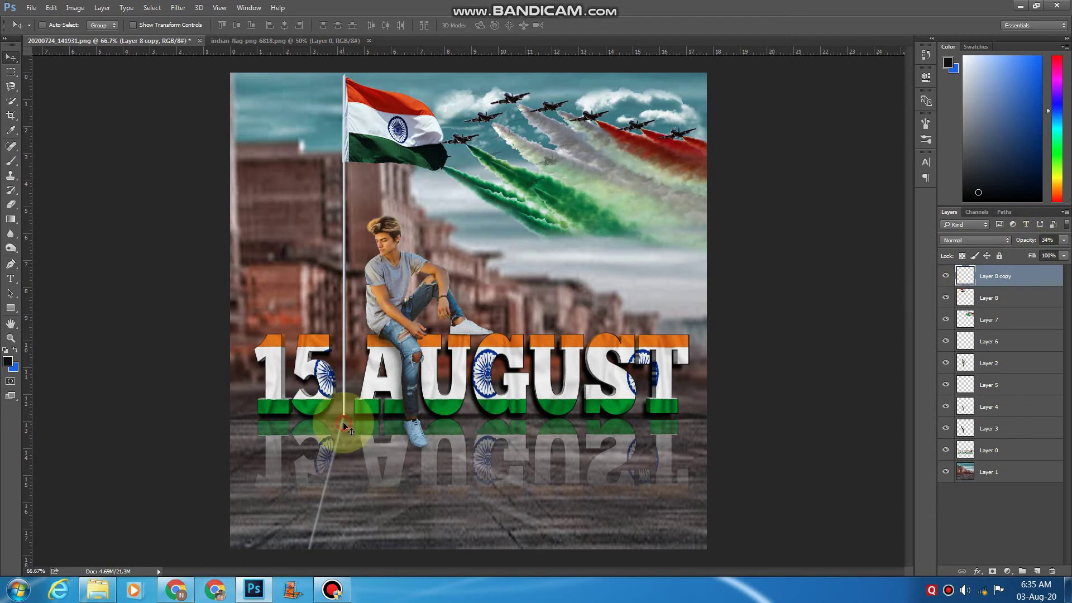
- Rotate the flag reflection by -5.34°, realign it with the pole's base, and reduce its opacity to 21%
{"action": "key", "text": "ctrl+t"}
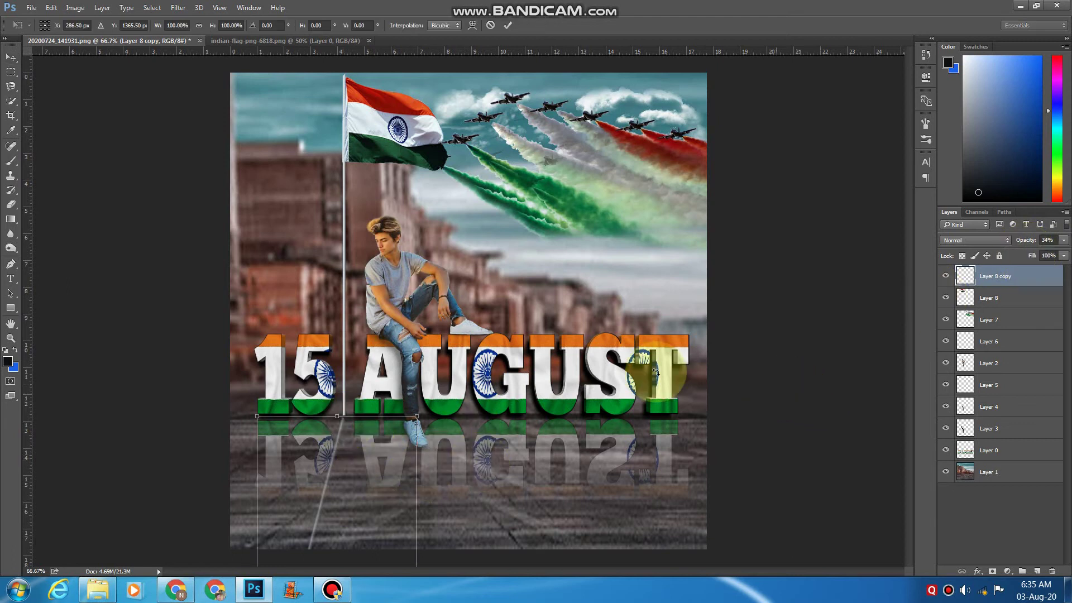
{"action": "left_click_drag", "start_coordinate": [431, 411], "coordinate": [422, 429]}
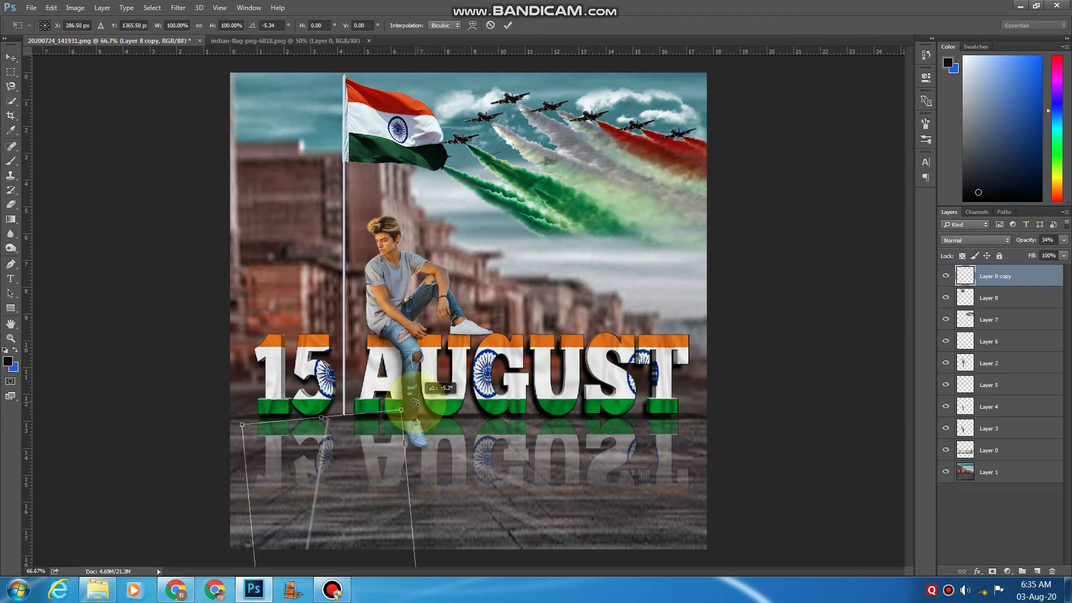
{"action": "left_click_drag", "start_coordinate": [330, 443], "coordinate": [343, 440]}
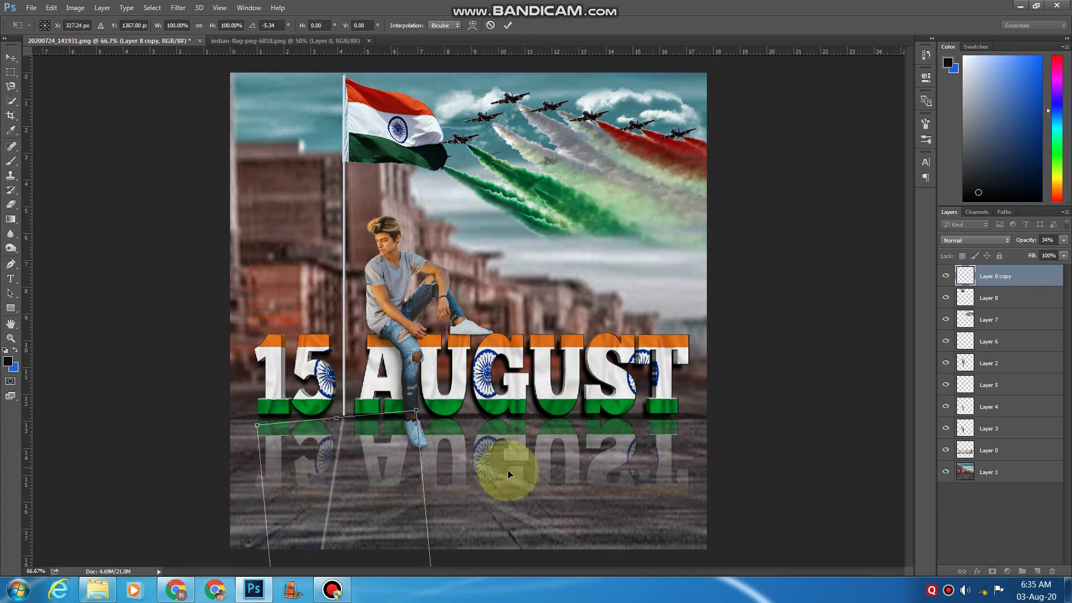
{"action": "key", "text": "Return"}
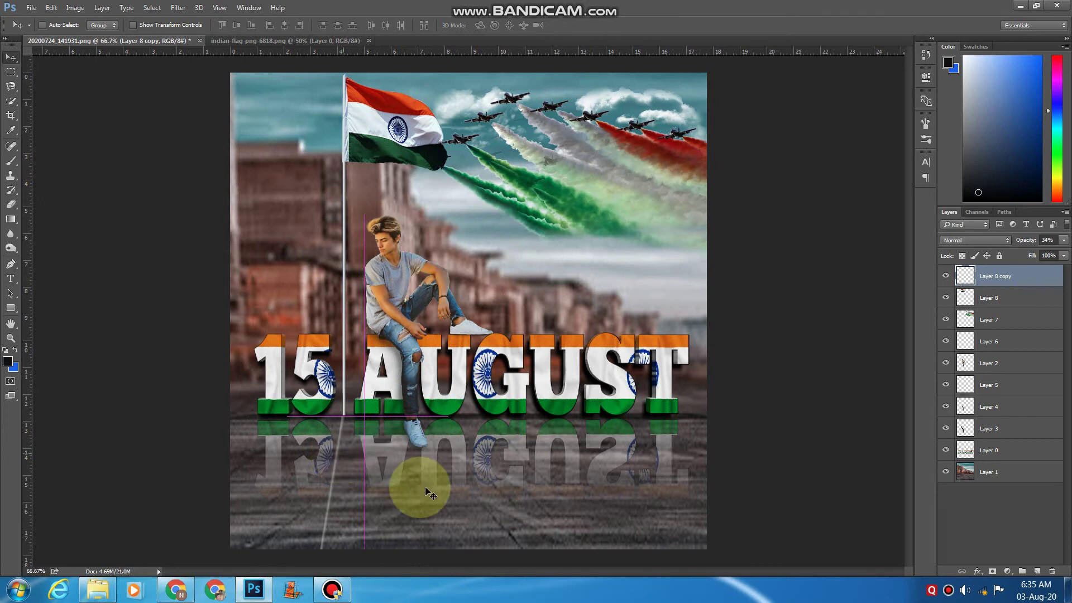
{"action": "right_click", "coordinate": [351, 429]}
{"action": "key", "text": "Escape"}
{"action": "key", "text": "ctrl+t"}
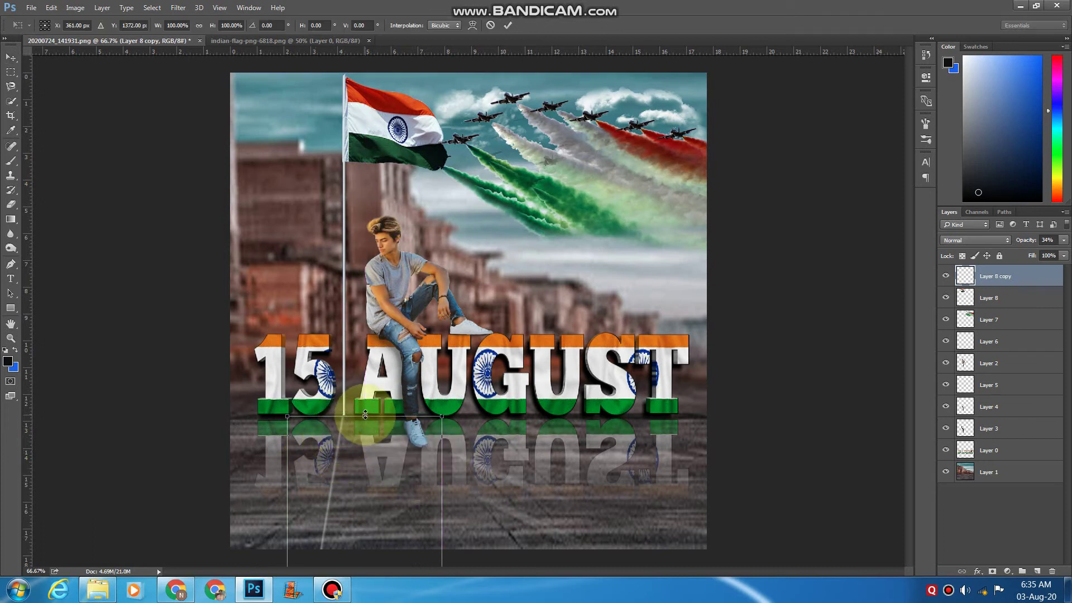
{"action": "left_click_drag", "start_coordinate": [365, 414], "coordinate": [368, 415]}
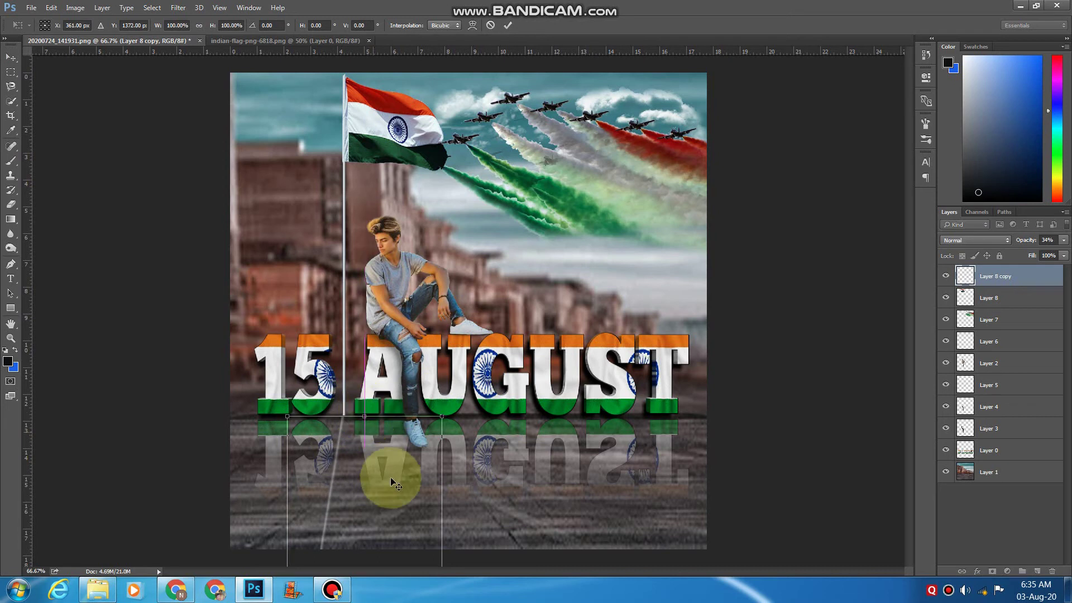
{"action": "key", "text": "Return"}
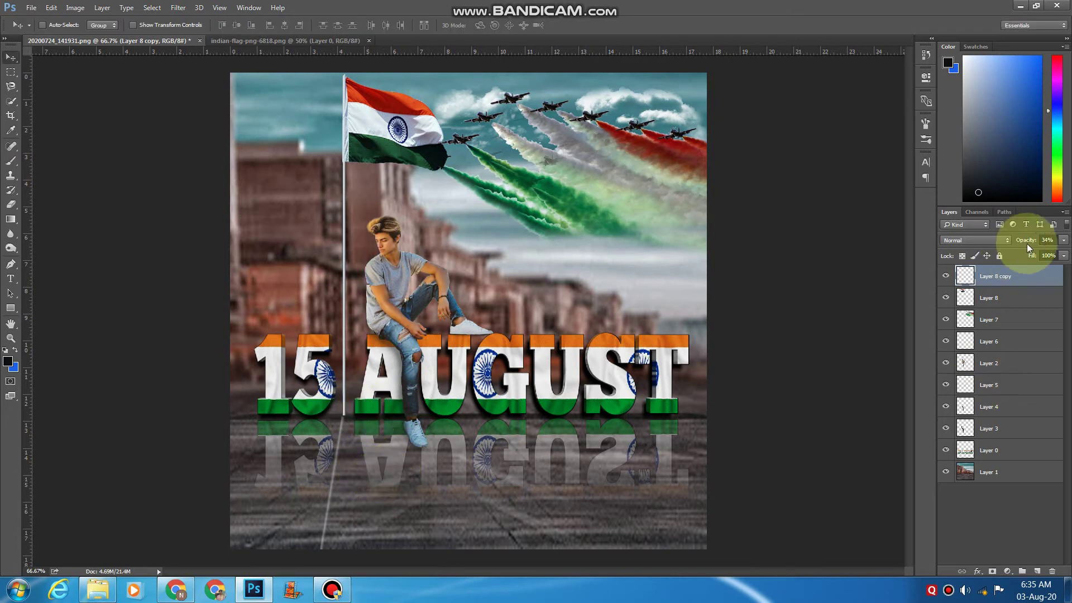
{"action": "left_click", "coordinate": [1064, 240]}
{"action": "left_click_drag", "start_coordinate": [1020, 252], "coordinate": [1017, 252]}
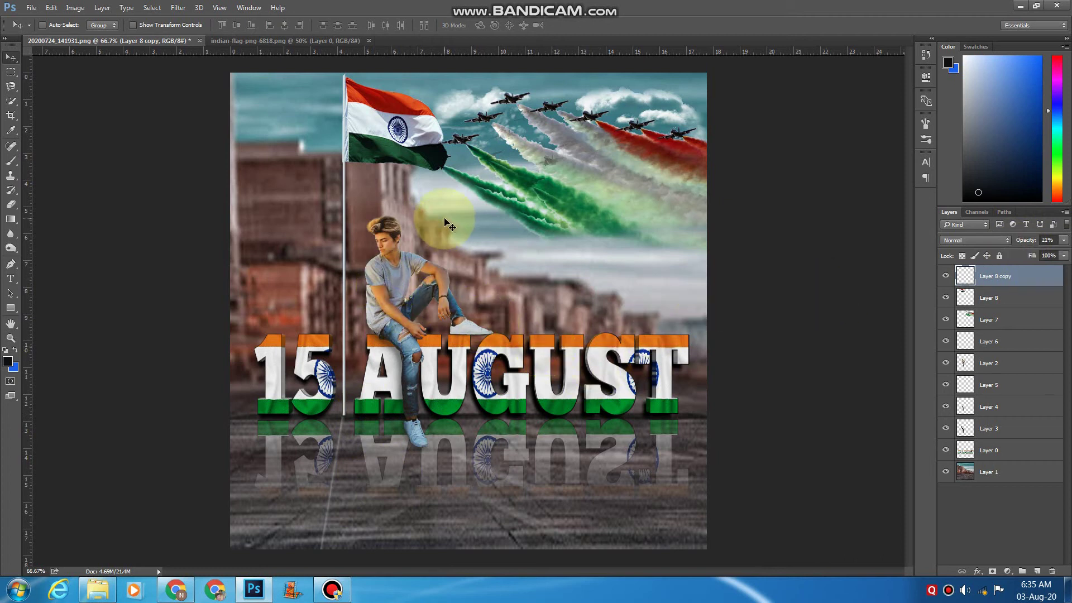
- Select all layers of the composite together, from Layer 1 up to Layer 8 copy
{"action": "key", "text": "ctrl"}
{"action": "double_click", "coordinate": [983, 475]}
{"action": "left_click", "coordinate": [970, 470]}
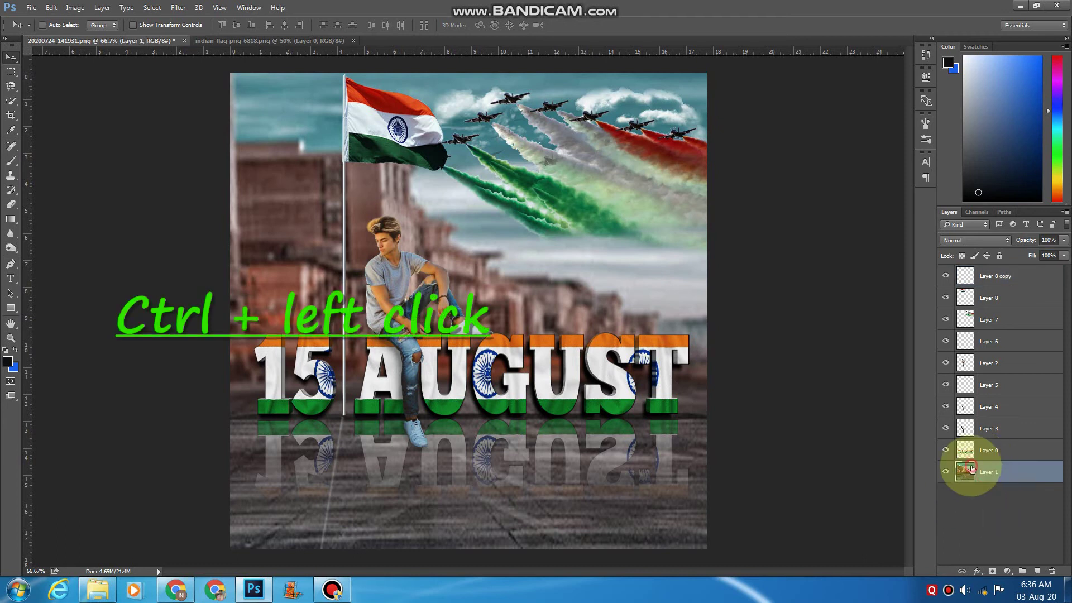
{"action": "left_click", "coordinate": [974, 450], "text": "ctrl"}
{"action": "left_click", "coordinate": [973, 428], "text": "ctrl"}
{"action": "left_click", "coordinate": [975, 406], "text": "ctrl"}
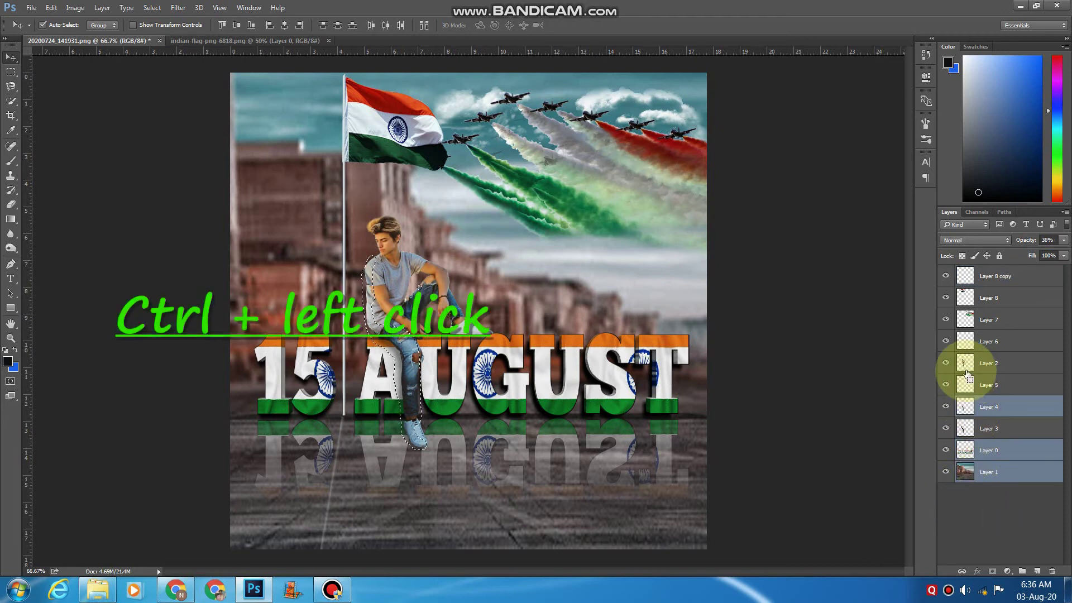
{"action": "left_click", "coordinate": [976, 341], "text": "ctrl"}
{"action": "left_click", "coordinate": [972, 299], "text": "ctrl"}
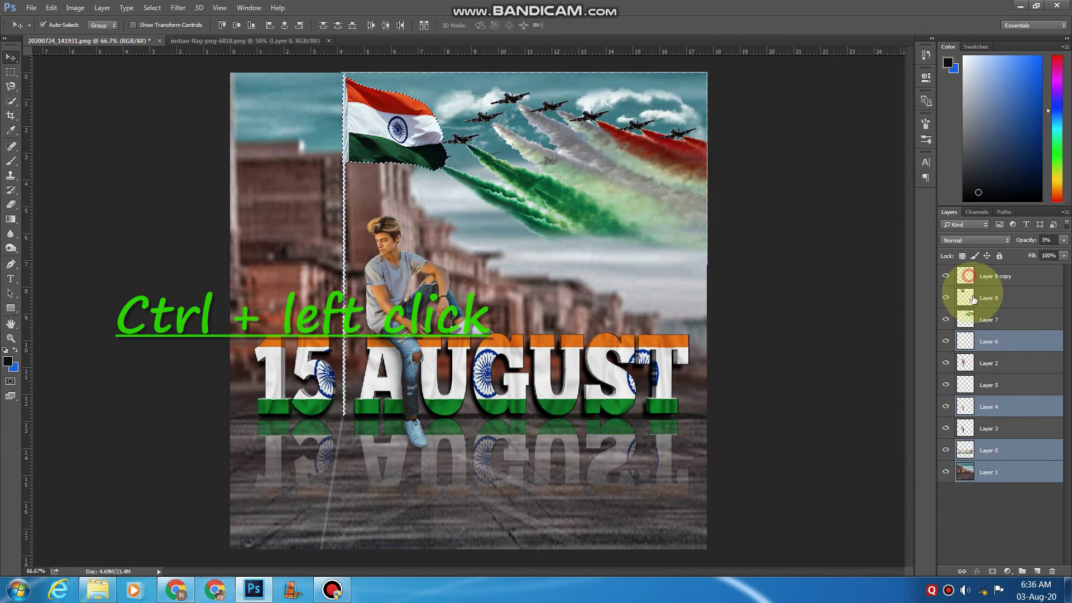
{"action": "left_click", "coordinate": [967, 380], "text": "ctrl"}
{"action": "left_click", "coordinate": [967, 429], "text": "ctrl"}
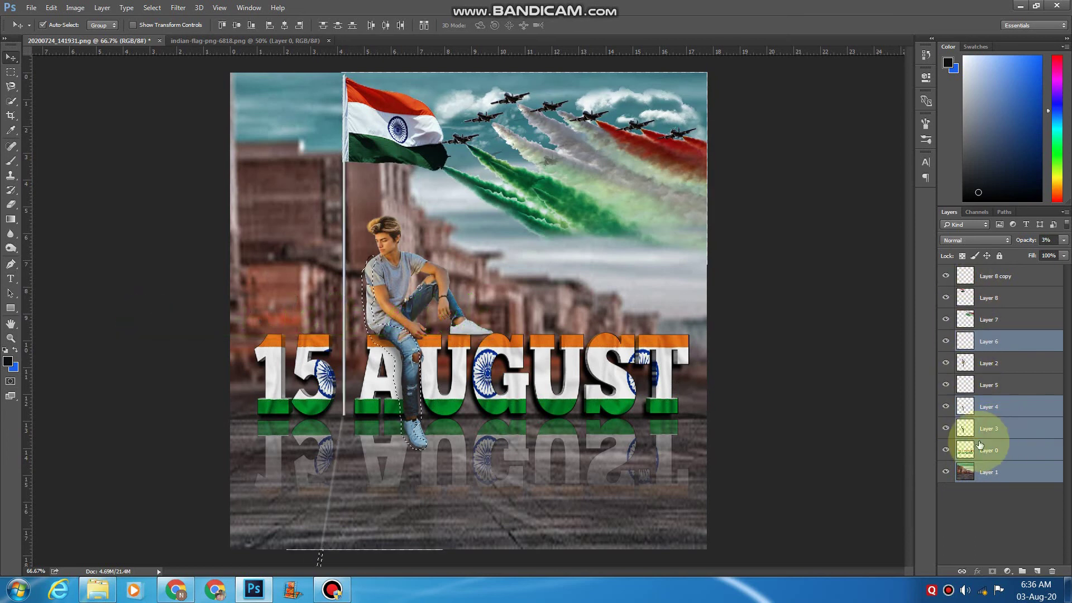
{"action": "left_click", "coordinate": [985, 384], "text": "ctrl"}
{"action": "left_click", "coordinate": [990, 280], "text": "ctrl"}
{"action": "left_click", "coordinate": [991, 303], "text": "ctrl"}
{"action": "left_click", "coordinate": [992, 326], "text": "ctrl"}
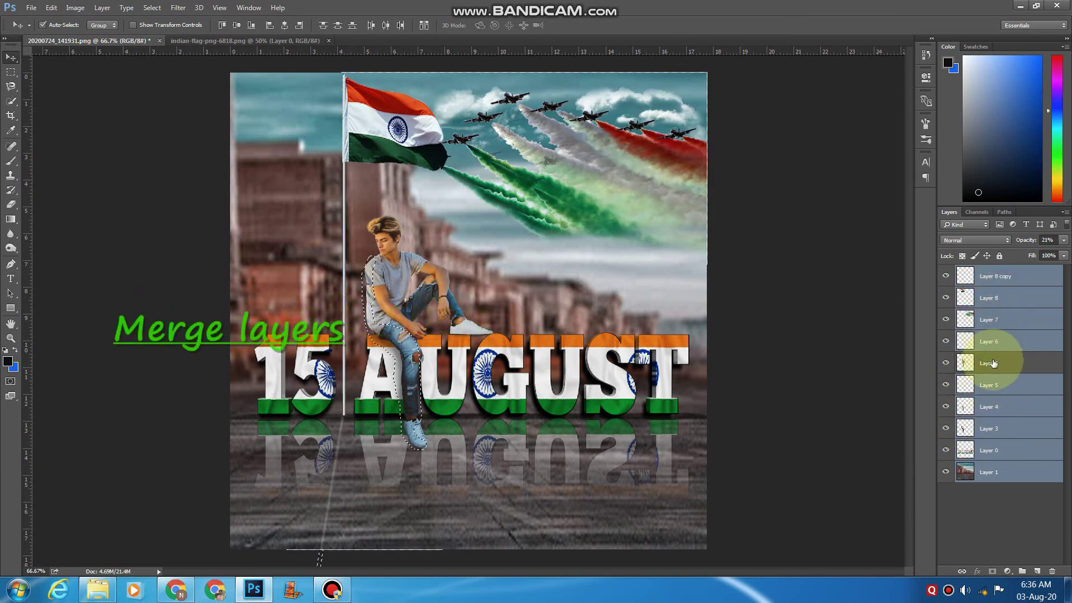
{"action": "left_click", "coordinate": [993, 362], "text": "ctrl"}
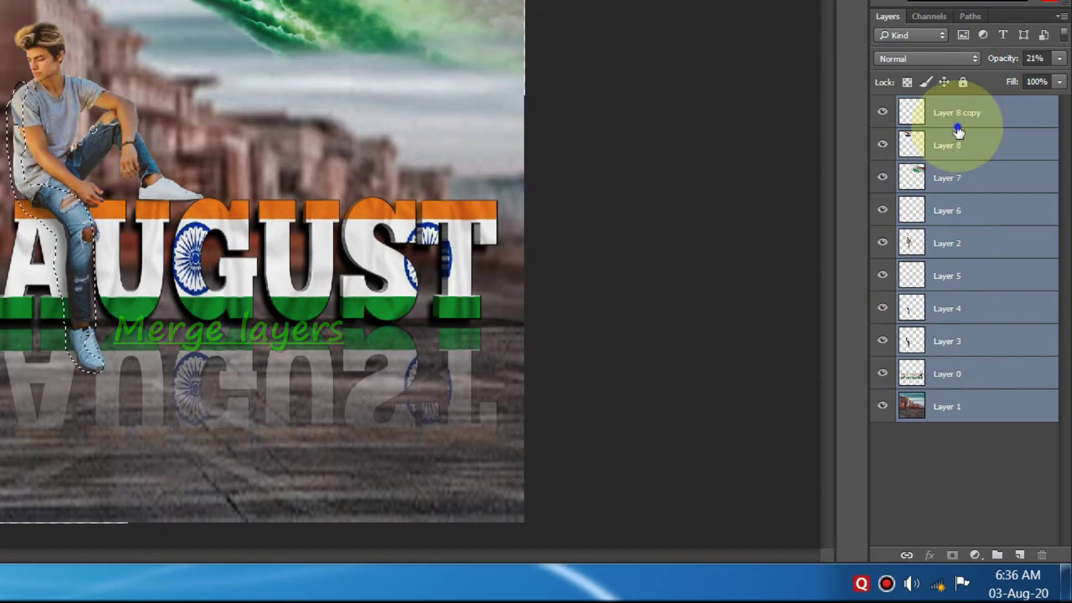
- Merge the selected layers into one, clear the marching-ants selection, and convert the merged result into a Background layer
{"action": "right_click", "coordinate": [996, 289]}
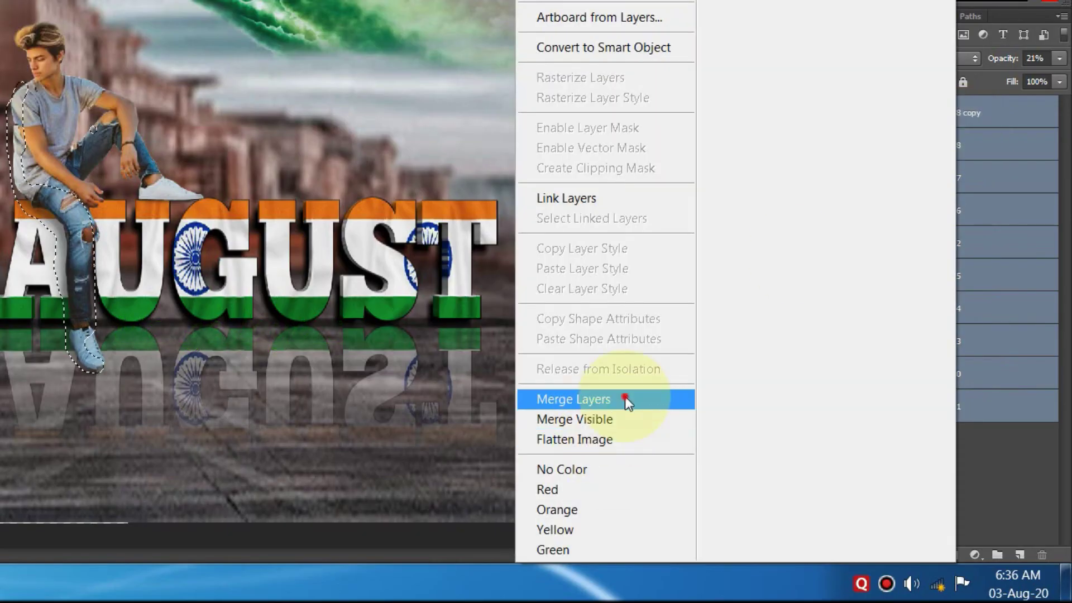
{"action": "left_click", "coordinate": [598, 398]}
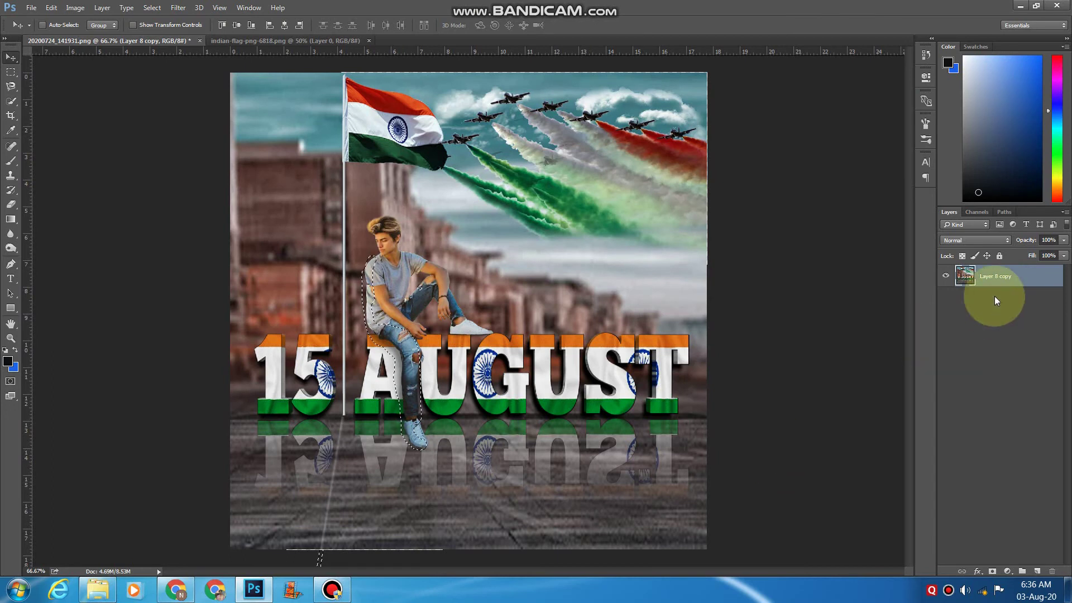
{"action": "key", "text": "ctrl+d"}
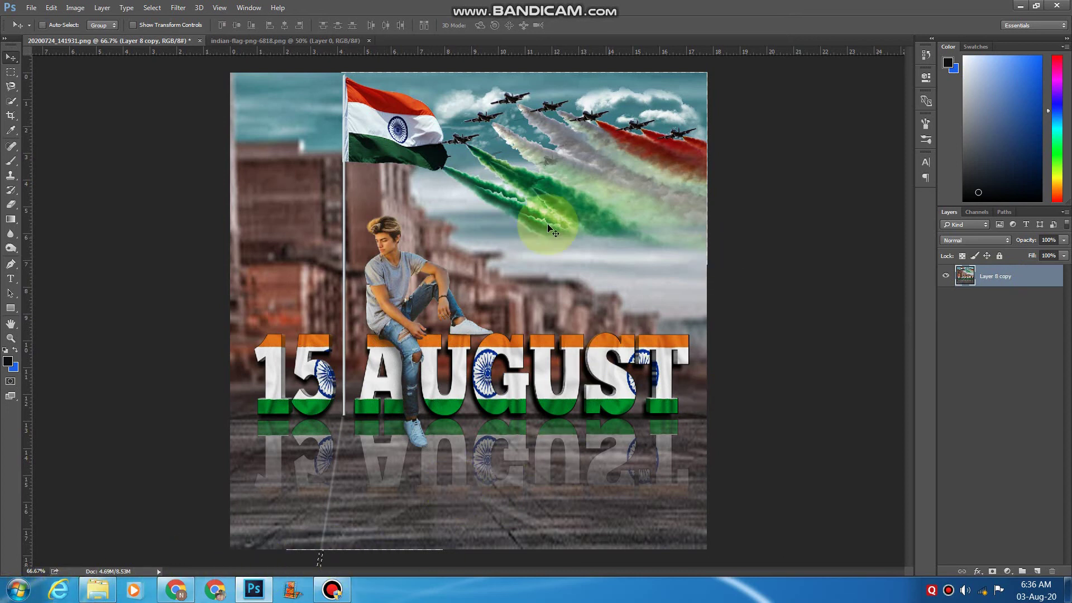
{"action": "key", "text": "ctrl+shift+e"}
- Start the Camera Raw filter on the merged image and set Exposure to -0.55, Contrast to +36 and Highlights to +18
{"action": "left_click", "coordinate": [178, 8]}
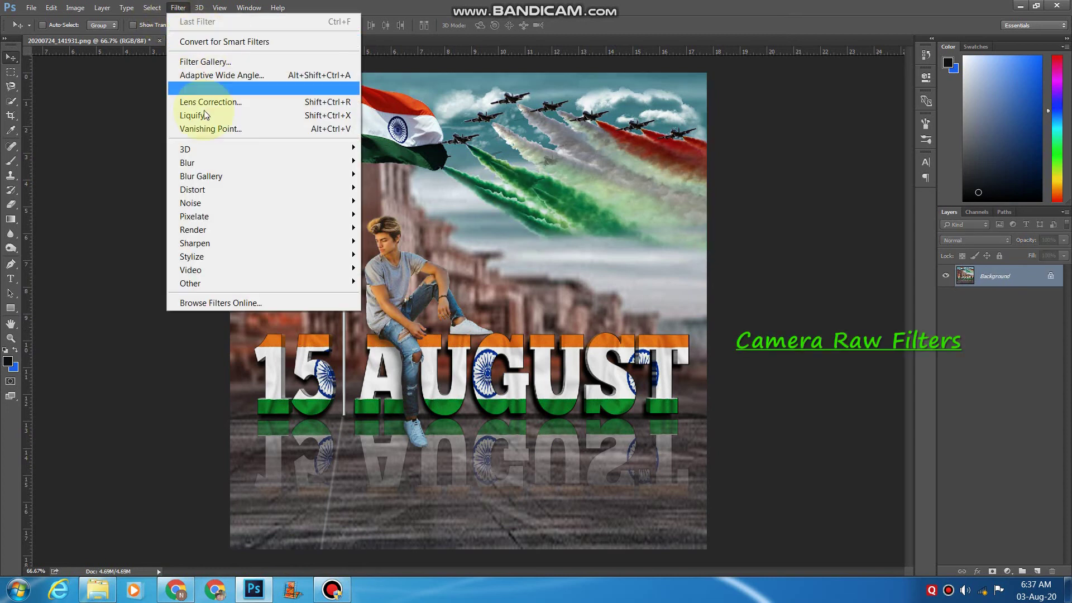
{"action": "left_click", "coordinate": [214, 88]}
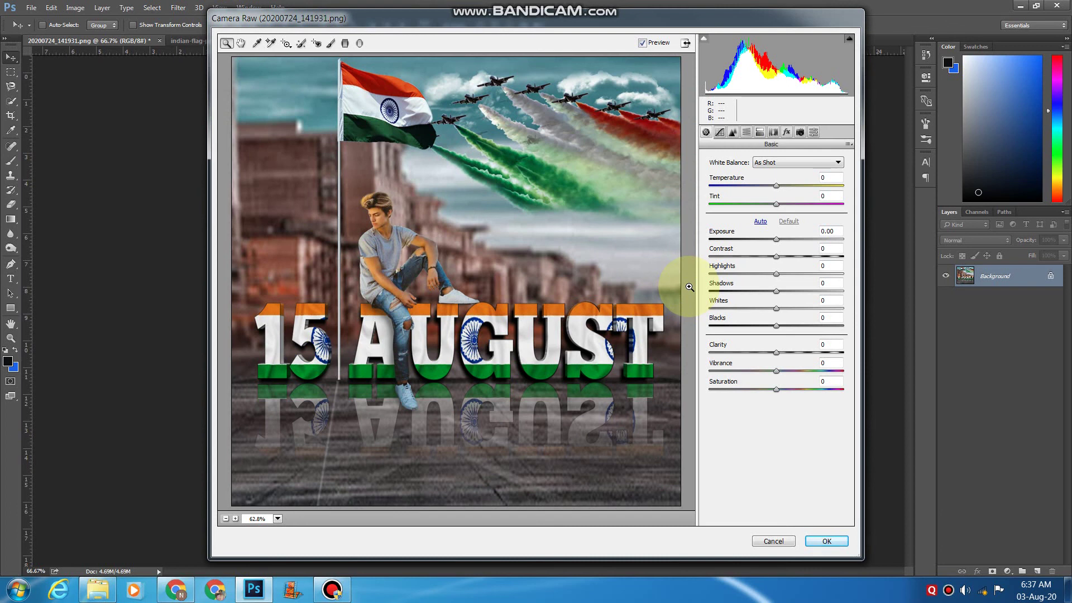
{"action": "left_click_drag", "start_coordinate": [775, 239], "coordinate": [749, 280]}
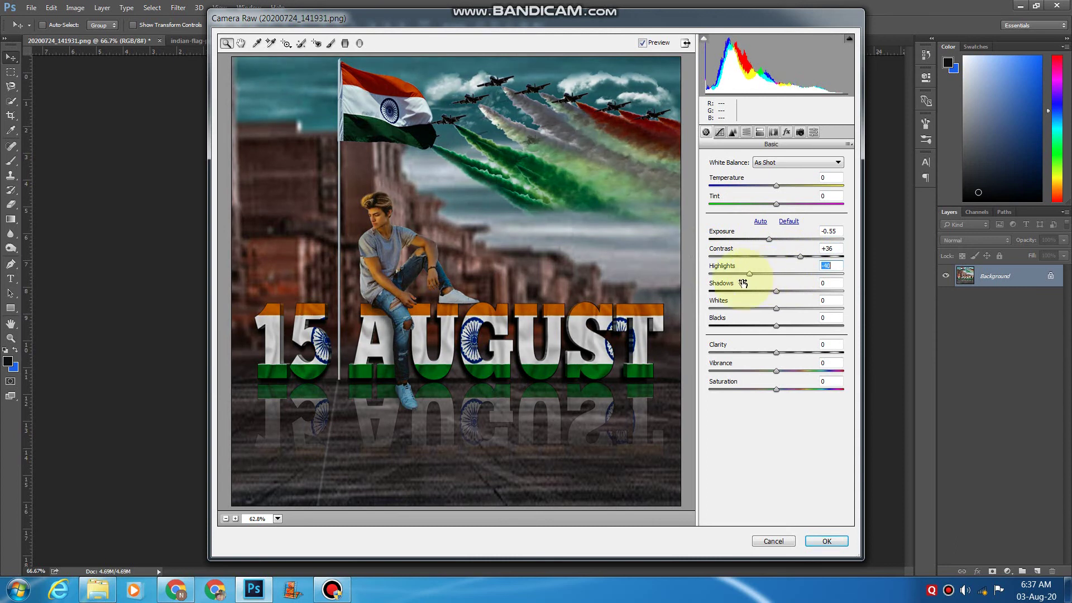
{"action": "left_click", "coordinate": [791, 273]}
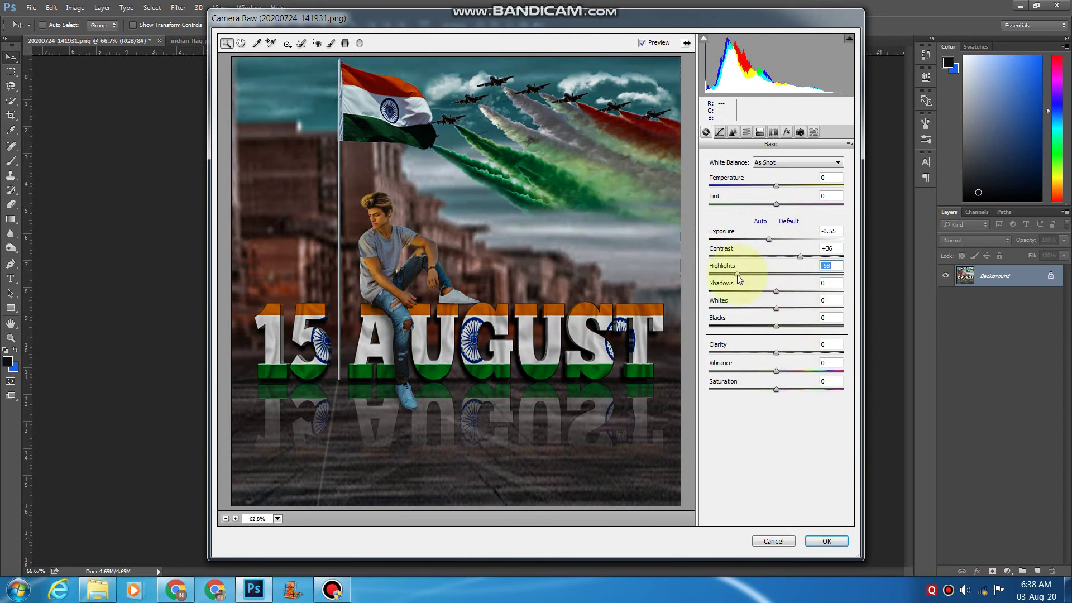
{"action": "left_click", "coordinate": [786, 274]}
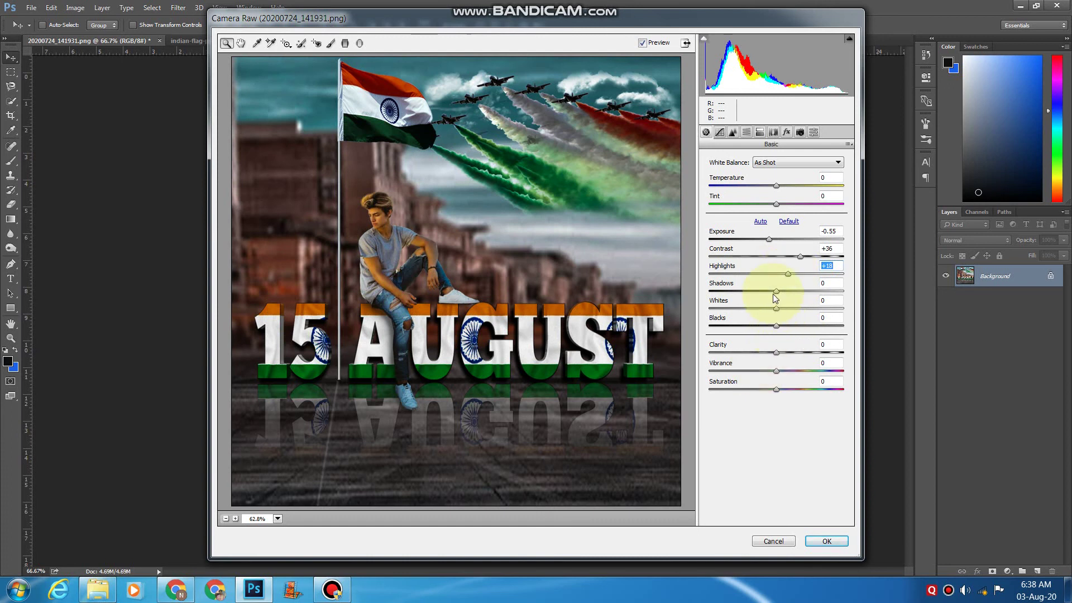
- Set Shadows to -56, Whites to -35, Blacks to -23 and Clarity to +31, raise Vibrance and Saturation, and apply the Camera Raw filter
{"action": "left_click_drag", "start_coordinate": [775, 290], "coordinate": [801, 350]}
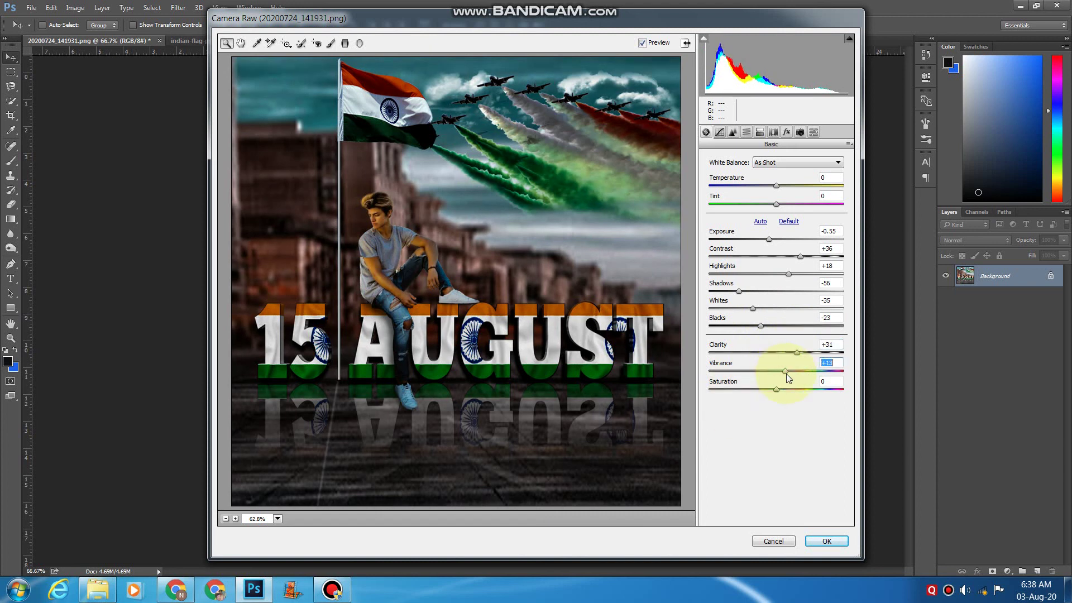
{"action": "mouse_move", "coordinate": [814, 381]}
{"action": "left_mouse_down"}
{"action": "mouse_move", "coordinate": [777, 377]}
{"action": "mouse_move", "coordinate": [787, 370]}
{"action": "mouse_move", "coordinate": [799, 371]}
{"action": "mouse_move", "coordinate": [779, 388]}
{"action": "mouse_move", "coordinate": [797, 387]}
{"action": "mouse_move", "coordinate": [771, 388]}
{"action": "mouse_move", "coordinate": [802, 388]}
{"action": "left_mouse_up"}
{"action": "left_click", "coordinate": [826, 541]}
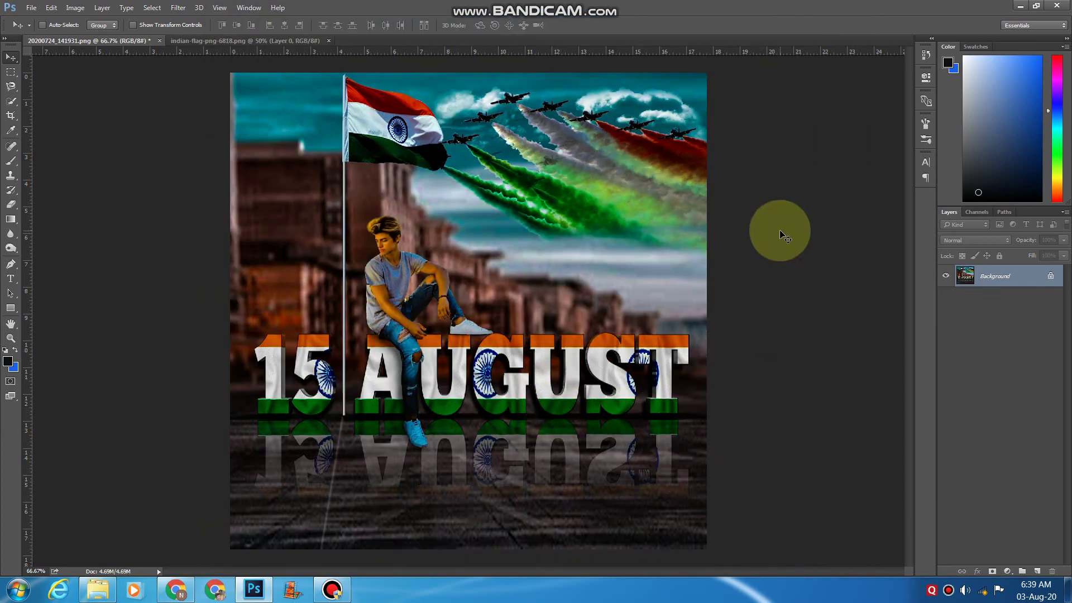
{"action": "mouse_move", "coordinate": [478, 10]}
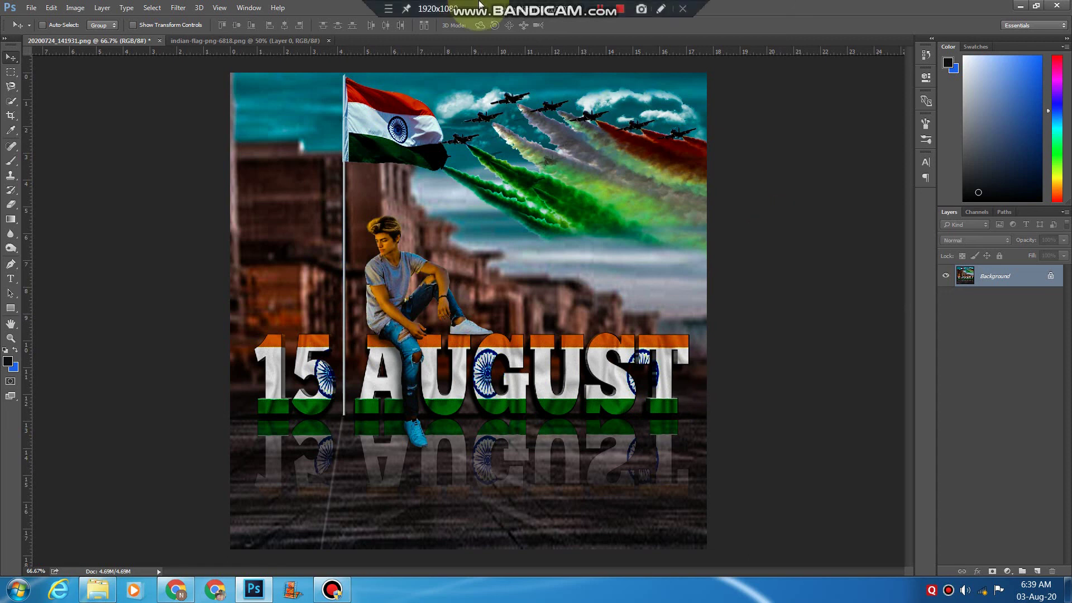